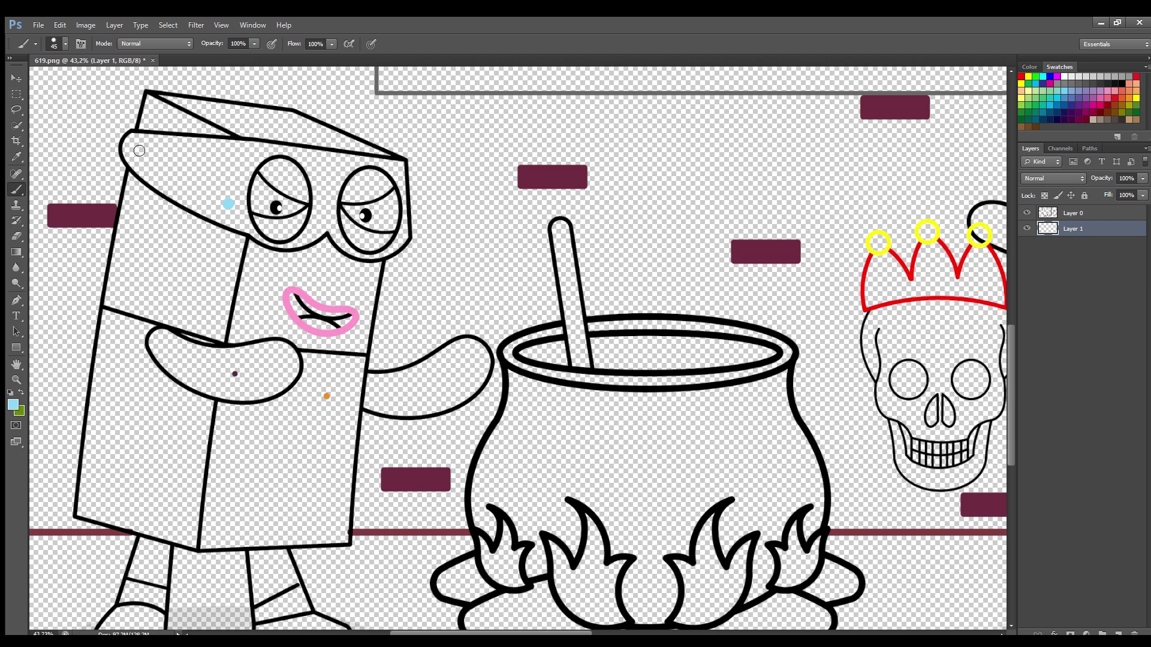
Paint the eye mask and both shoes of the box character beside the cauldron light blue on Layer 1
{"action": "key", "text": "bracketright"}
{"action": "key", "text": "bracketright"}
{"action": "mouse_move", "coordinate": [144, 154]}
{"action": "left_mouse_down"}
{"action": "mouse_move", "coordinate": [403, 180]}
{"action": "mouse_move", "coordinate": [407, 245]}
{"action": "mouse_move", "coordinate": [379, 255]}
{"action": "mouse_move", "coordinate": [341, 234]}
{"action": "mouse_move", "coordinate": [258, 235]}
{"action": "mouse_move", "coordinate": [145, 160]}
{"action": "mouse_move", "coordinate": [240, 202]}
{"action": "mouse_move", "coordinate": [245, 180]}
{"action": "mouse_move", "coordinate": [338, 208]}
{"action": "mouse_move", "coordinate": [356, 199]}
{"action": "mouse_move", "coordinate": [300, 176]}
{"action": "left_mouse_up"}
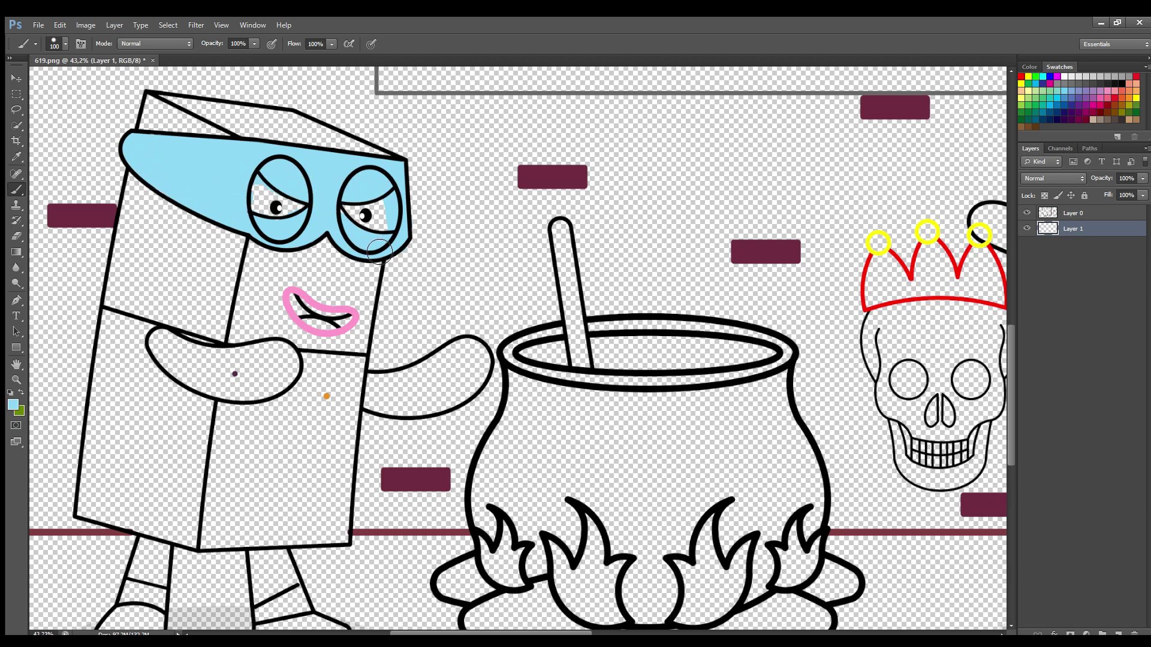
{"action": "scroll", "coordinate": [402, 542], "scroll_direction": "down", "scroll_amount": 2}
{"action": "left_click_drag", "start_coordinate": [277, 580], "coordinate": [346, 577]}
{"action": "mouse_move", "coordinate": [160, 565]}
{"action": "left_mouse_down"}
{"action": "mouse_move", "coordinate": [138, 586]}
{"action": "mouse_move", "coordinate": [110, 577]}
{"action": "mouse_move", "coordinate": [143, 557]}
{"action": "mouse_move", "coordinate": [108, 568]}
{"action": "mouse_move", "coordinate": [150, 566]}
{"action": "left_mouse_up"}
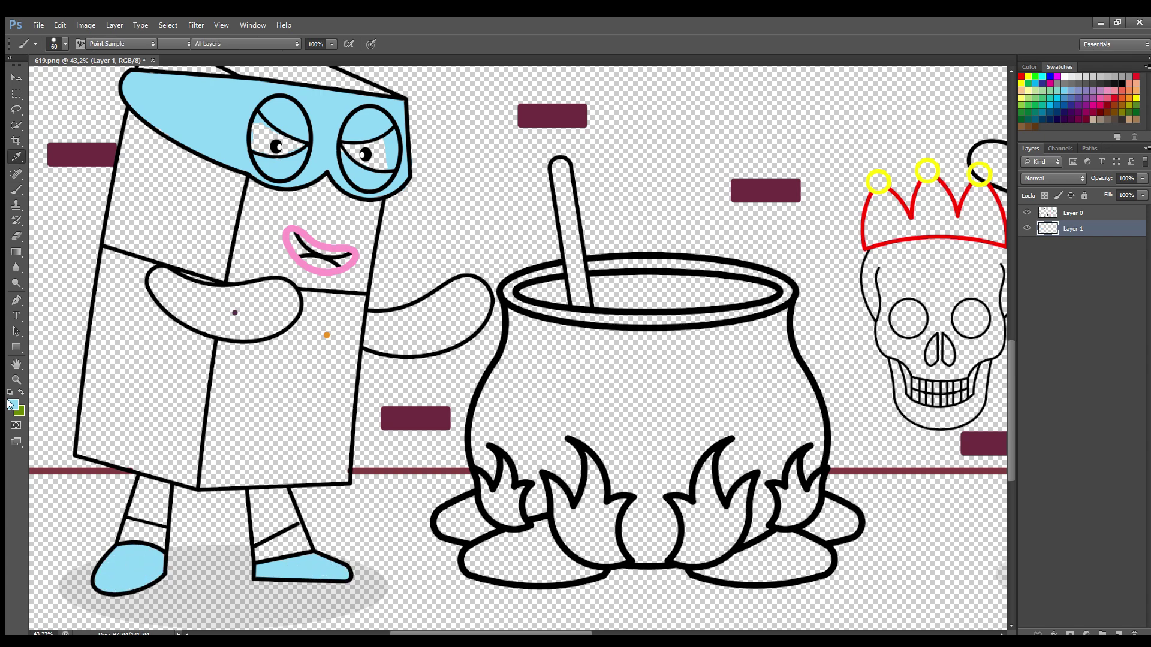
Sample the dark purple dot on the blue-masked character's arm and paint both arms with it
{"action": "left_click", "coordinate": [235, 312], "text": "alt"}
{"action": "key", "text": "bracketright"}
{"action": "key", "text": "bracketright"}
{"action": "key", "text": "bracketright"}
{"action": "key", "text": "bracketright"}
{"action": "mouse_move", "coordinate": [169, 290]}
{"action": "left_mouse_down"}
{"action": "mouse_move", "coordinate": [235, 321]}
{"action": "mouse_move", "coordinate": [294, 308]}
{"action": "mouse_move", "coordinate": [263, 336]}
{"action": "mouse_move", "coordinate": [193, 320]}
{"action": "mouse_move", "coordinate": [287, 324]}
{"action": "mouse_move", "coordinate": [288, 300]}
{"action": "mouse_move", "coordinate": [214, 308]}
{"action": "mouse_move", "coordinate": [173, 289]}
{"action": "mouse_move", "coordinate": [219, 307]}
{"action": "left_mouse_up"}
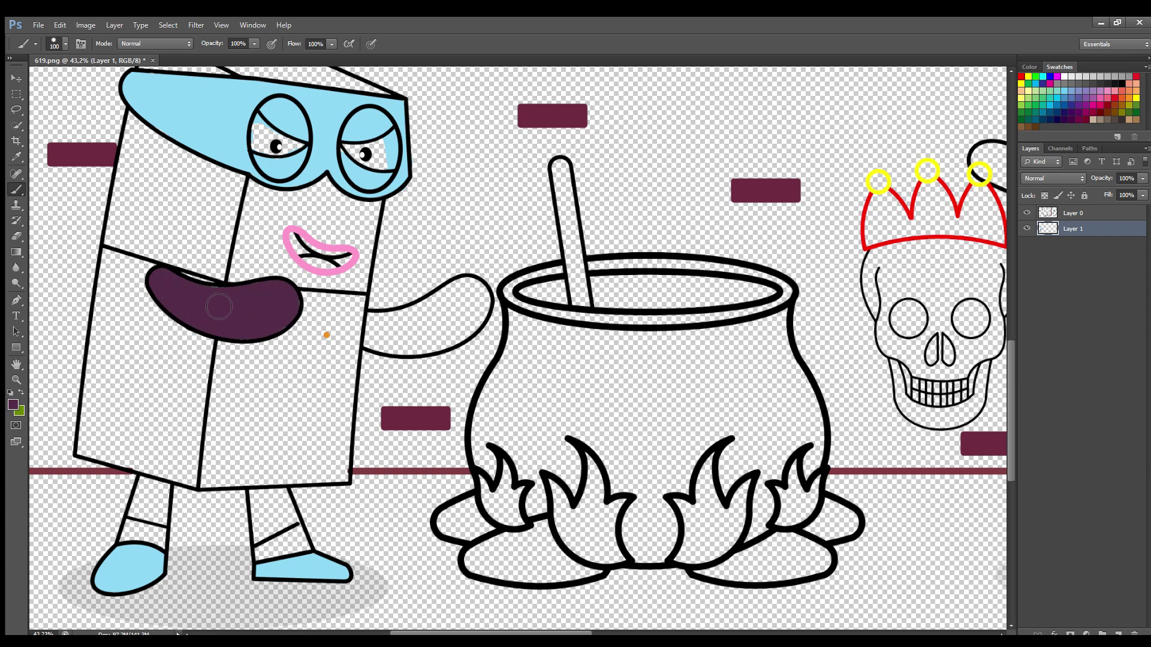
{"action": "left_click_drag", "start_coordinate": [378, 324], "coordinate": [376, 343]}
{"action": "mouse_move", "coordinate": [375, 343]}
{"action": "left_mouse_down"}
{"action": "mouse_move", "coordinate": [426, 349]}
{"action": "mouse_move", "coordinate": [438, 344]}
{"action": "mouse_move", "coordinate": [390, 332]}
{"action": "mouse_move", "coordinate": [394, 350]}
{"action": "mouse_move", "coordinate": [487, 306]}
{"action": "mouse_move", "coordinate": [459, 341]}
{"action": "mouse_move", "coordinate": [410, 352]}
{"action": "mouse_move", "coordinate": [470, 335]}
{"action": "mouse_move", "coordinate": [473, 296]}
{"action": "mouse_move", "coordinate": [391, 332]}
{"action": "left_mouse_up"}
{"action": "key", "text": "ctrl+z"}
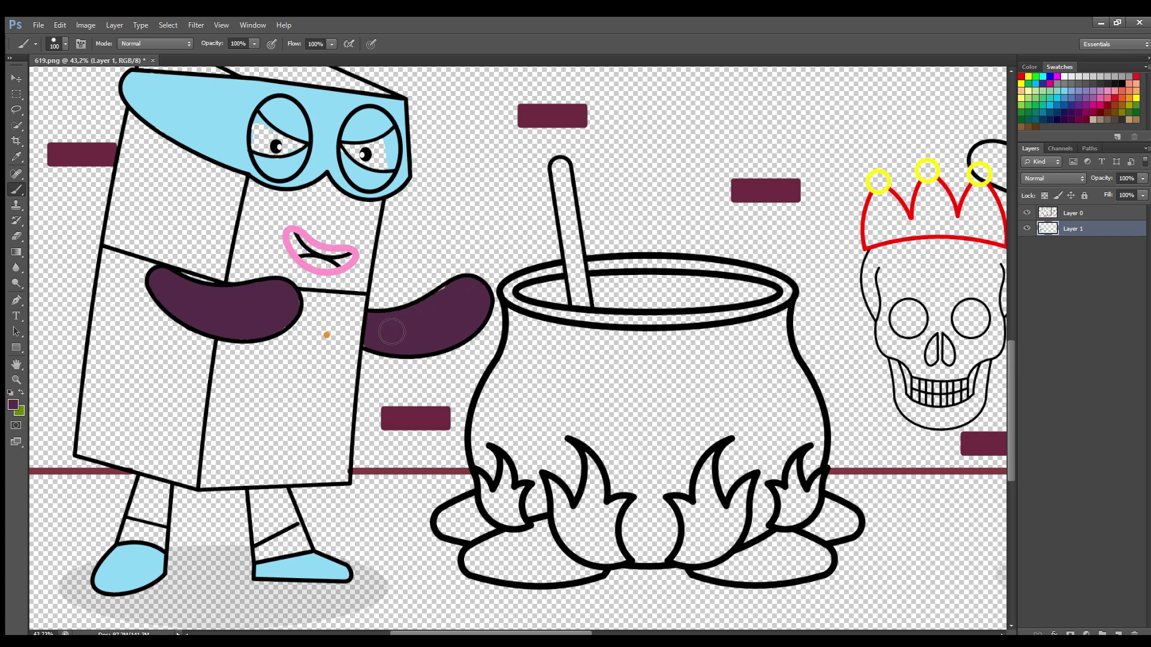
Paint the upper legs of the blue-masked character dark purple with a 60 px brush
{"action": "key", "text": "bracketleft"}
{"action": "key", "text": "bracketleft"}
{"action": "mouse_move", "coordinate": [255, 492]}
{"action": "left_mouse_down"}
{"action": "mouse_move", "coordinate": [265, 543]}
{"action": "mouse_move", "coordinate": [297, 521]}
{"action": "mouse_move", "coordinate": [289, 497]}
{"action": "mouse_move", "coordinate": [273, 515]}
{"action": "left_mouse_up"}
{"action": "mouse_move", "coordinate": [147, 483]}
{"action": "left_mouse_down"}
{"action": "mouse_move", "coordinate": [136, 520]}
{"action": "mouse_move", "coordinate": [160, 498]}
{"action": "left_mouse_up"}
Paint the blue-masked character's sock bands, eyes and teeth white, and fill the mouth opening black
{"action": "left_click", "coordinate": [13, 403]}
{"action": "left_click", "coordinate": [454, 466]}
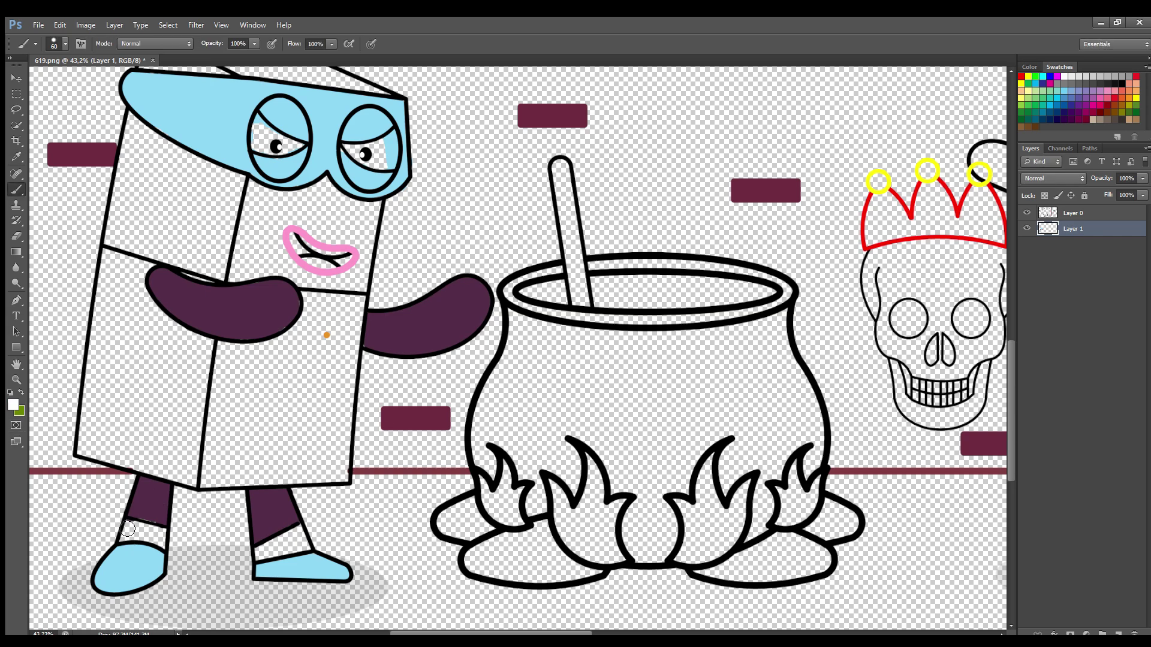
{"action": "left_click_drag", "start_coordinate": [131, 538], "coordinate": [165, 538]}
{"action": "left_click_drag", "start_coordinate": [267, 557], "coordinate": [294, 549]}
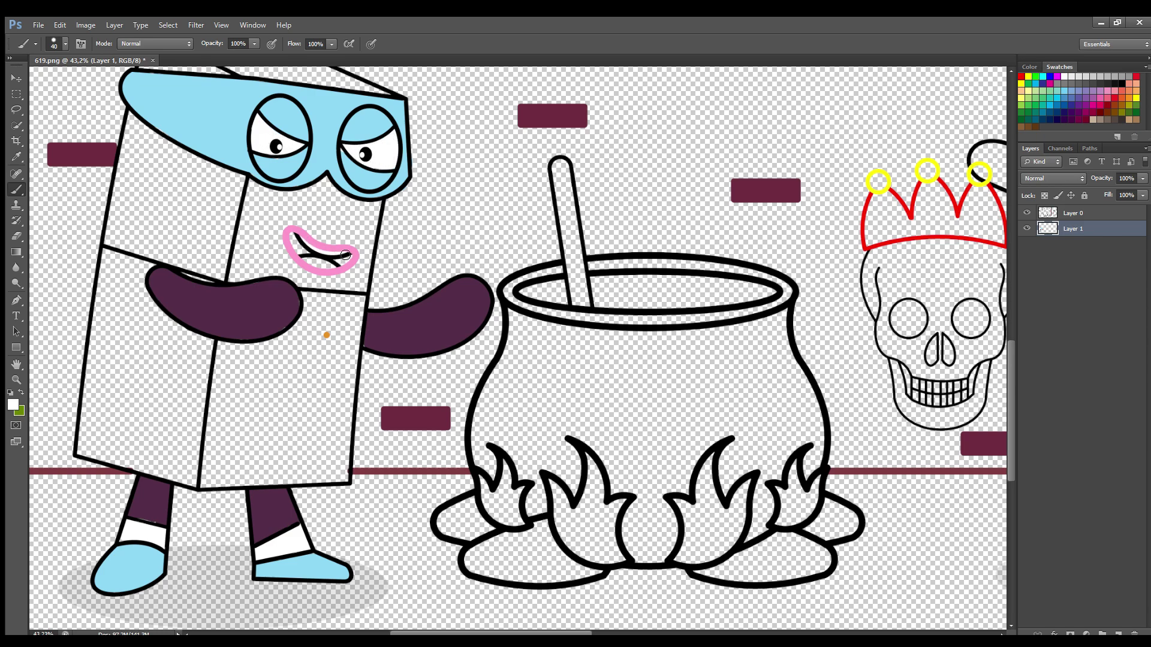
{"action": "left_click", "coordinate": [278, 162], "text": "alt"}
{"action": "left_click", "coordinate": [446, 532], "text": "alt"}
Sample the orange dot, add a new layer beneath Layer 1 and paint the blue-masked character's body orange
{"action": "left_click", "coordinate": [326, 335], "text": "alt"}
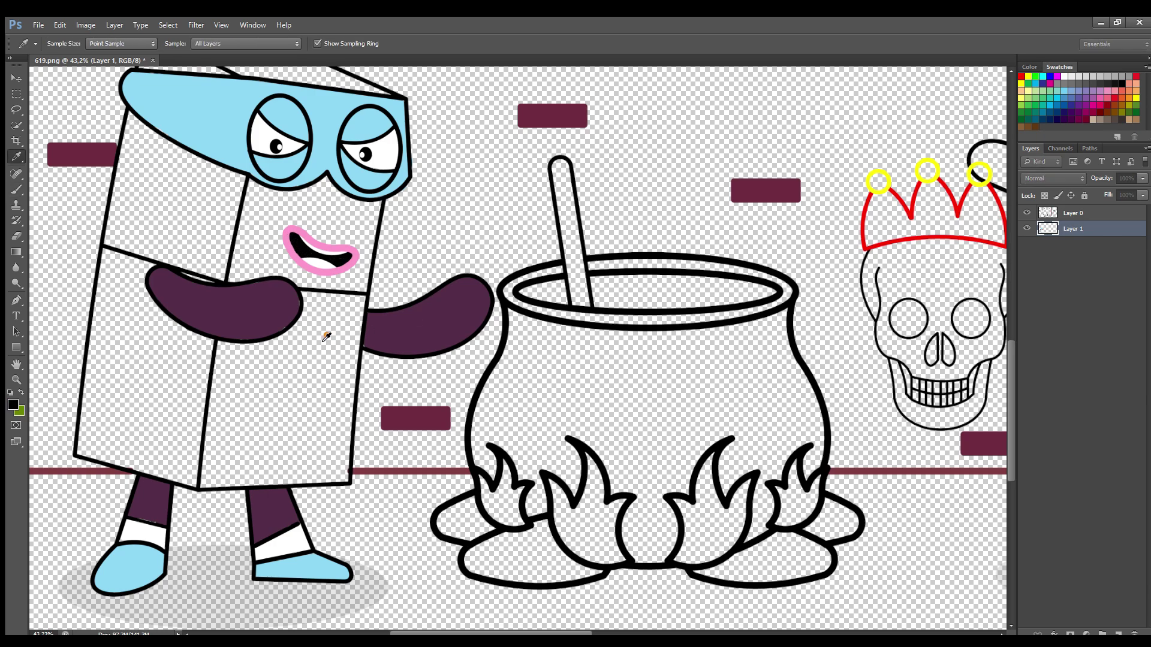
{"action": "left_click", "coordinate": [1117, 634]}
{"action": "scroll", "coordinate": [1009, 417], "scroll_direction": "up", "scroll_amount": 1}
{"action": "scroll", "coordinate": [1009, 417], "scroll_direction": "up", "scroll_amount": 1}
{"action": "key", "text": "bracketright"}
{"action": "key", "text": "bracketright"}
{"action": "key", "text": "bracketright"}
{"action": "key", "text": "bracketright"}
{"action": "key", "text": "bracketright"}
{"action": "key", "text": "bracketright"}
{"action": "key", "text": "bracketright"}
{"action": "key", "text": "bracketright"}
{"action": "key", "text": "bracketright"}
{"action": "key", "text": "bracketright"}
{"action": "key", "text": "bracketright"}
{"action": "mouse_move", "coordinate": [252, 206]}
{"action": "left_mouse_down"}
{"action": "mouse_move", "coordinate": [225, 508]}
{"action": "mouse_move", "coordinate": [340, 497]}
{"action": "mouse_move", "coordinate": [366, 233]}
{"action": "mouse_move", "coordinate": [355, 415]}
{"action": "left_mouse_up"}
{"action": "key", "text": "bracketleft"}
{"action": "key", "text": "bracketleft"}
{"action": "key", "text": "bracketleft"}
{"action": "key", "text": "bracketright"}
{"action": "key", "text": "bracketright"}
{"action": "key", "text": "bracketright"}
{"action": "mouse_move", "coordinate": [337, 217]}
{"action": "left_mouse_down"}
{"action": "mouse_move", "coordinate": [355, 260]}
{"action": "mouse_move", "coordinate": [306, 343]}
{"action": "mouse_move", "coordinate": [251, 491]}
{"action": "mouse_move", "coordinate": [120, 473]}
{"action": "mouse_move", "coordinate": [96, 467]}
{"action": "mouse_move", "coordinate": [138, 167]}
{"action": "mouse_move", "coordinate": [144, 207]}
{"action": "mouse_move", "coordinate": [153, 149]}
{"action": "mouse_move", "coordinate": [129, 280]}
{"action": "mouse_move", "coordinate": [185, 192]}
{"action": "mouse_move", "coordinate": [193, 470]}
{"action": "mouse_move", "coordinate": [172, 429]}
{"action": "left_mouse_up"}
{"action": "key", "text": "bracketleft"}
{"action": "key", "text": "bracketleft"}
{"action": "key", "text": "bracketright"}
{"action": "key", "text": "bracketright"}
{"action": "key", "text": "bracketright"}
Paint the top faces of the blue-masked character's box head orange with a 100 px brush
{"action": "left_click_drag", "start_coordinate": [1008, 440], "coordinate": [1007, 421]}
{"action": "left_click", "coordinate": [163, 147]}
{"action": "key", "text": "ctrl+z"}
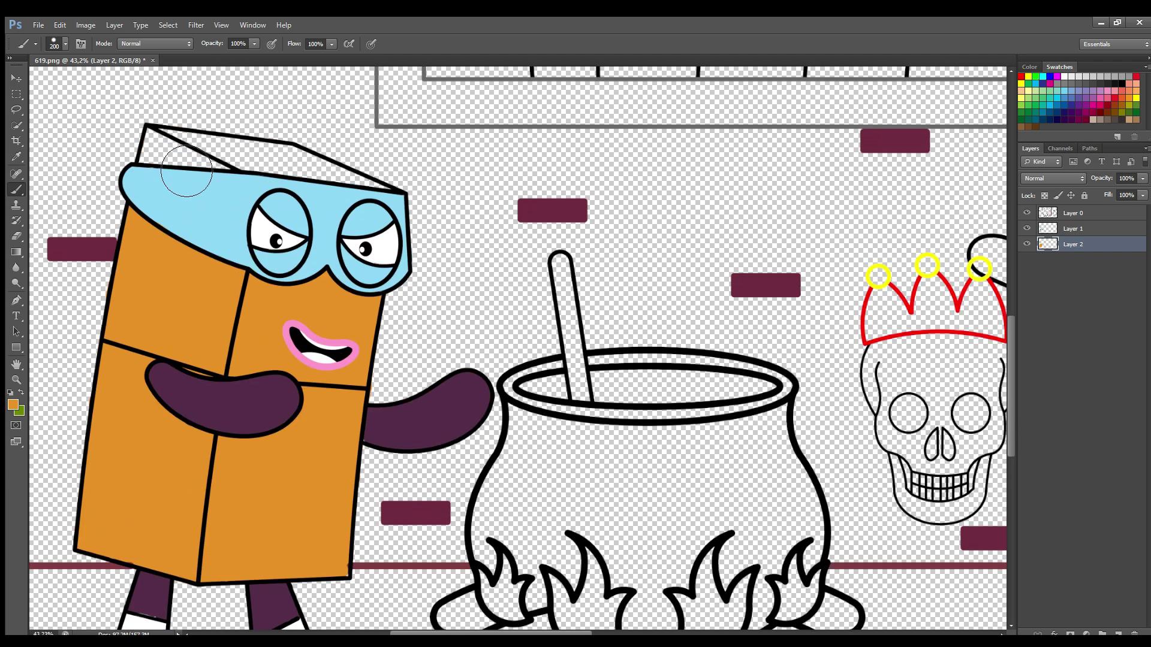
{"action": "key", "text": "bracketleft"}
{"action": "key", "text": "bracketleft"}
{"action": "key", "text": "bracketleft"}
{"action": "key", "text": "bracketleft"}
{"action": "mouse_move", "coordinate": [152, 139]}
{"action": "left_mouse_down"}
{"action": "mouse_move", "coordinate": [160, 169]}
{"action": "mouse_move", "coordinate": [370, 201]}
{"action": "mouse_move", "coordinate": [312, 168]}
{"action": "mouse_move", "coordinate": [332, 198]}
{"action": "mouse_move", "coordinate": [359, 195]}
{"action": "mouse_move", "coordinate": [305, 162]}
{"action": "mouse_move", "coordinate": [374, 201]}
{"action": "mouse_move", "coordinate": [179, 153]}
{"action": "mouse_move", "coordinate": [236, 153]}
{"action": "mouse_move", "coordinate": [173, 150]}
{"action": "mouse_move", "coordinate": [255, 162]}
{"action": "mouse_move", "coordinate": [258, 136]}
{"action": "mouse_move", "coordinate": [241, 132]}
{"action": "left_mouse_up"}
{"action": "left_click", "coordinate": [14, 238]}
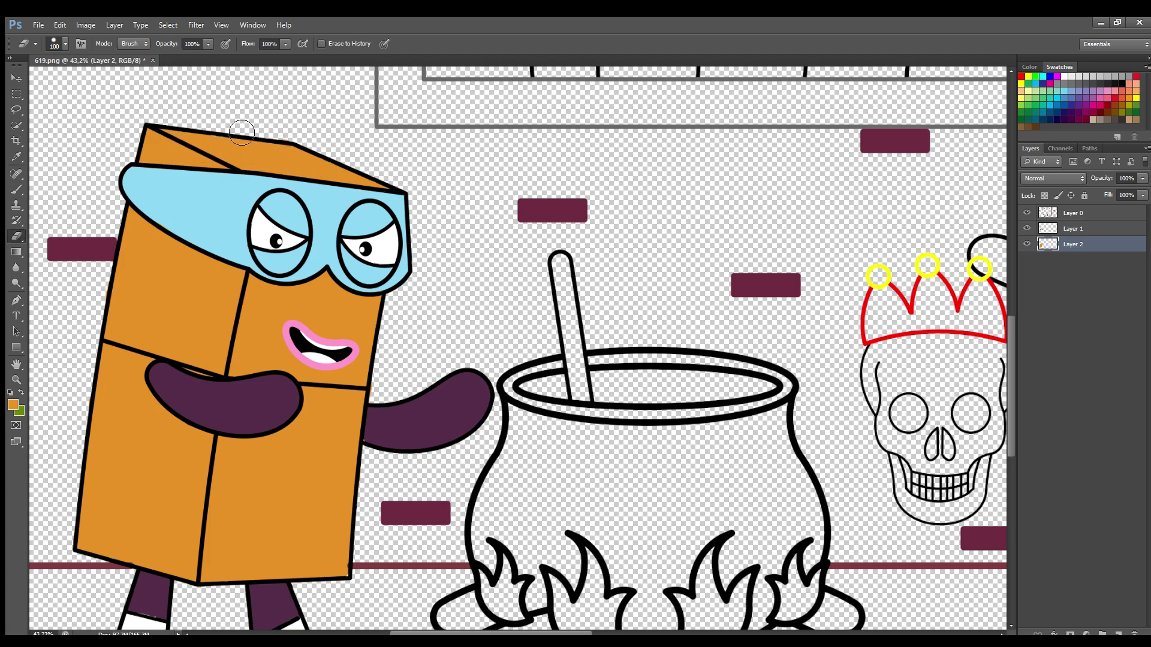
Sample the magenta dot on the character beside the skull and paint its eye mask magenta on Layer 1
{"action": "key", "text": "i"}
{"action": "left_click_drag", "start_coordinate": [491, 633], "coordinate": [584, 633]}
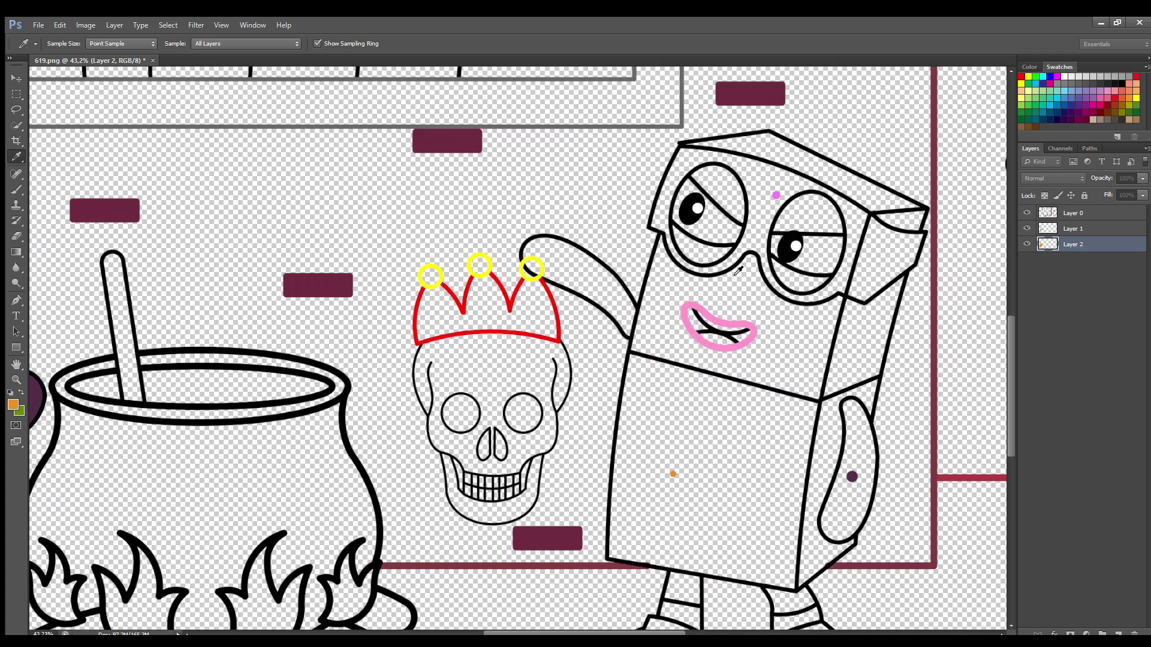
{"action": "left_click", "coordinate": [775, 196]}
{"action": "key", "text": "e"}
{"action": "key", "text": "b"}
{"action": "key", "text": "alt+bracketright"}
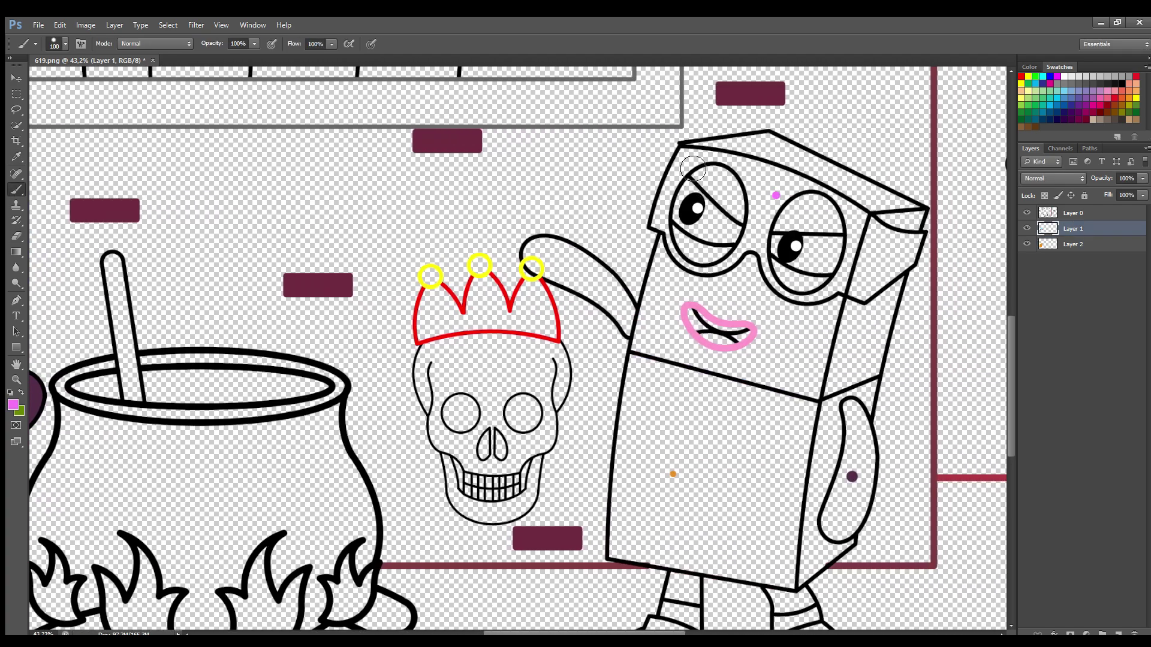
{"action": "mouse_move", "coordinate": [693, 169]}
{"action": "left_mouse_down"}
{"action": "mouse_move", "coordinate": [670, 228]}
{"action": "mouse_move", "coordinate": [689, 256]}
{"action": "mouse_move", "coordinate": [733, 262]}
{"action": "mouse_move", "coordinate": [696, 264]}
{"action": "mouse_move", "coordinate": [719, 270]}
{"action": "mouse_move", "coordinate": [778, 250]}
{"action": "mouse_move", "coordinate": [766, 250]}
{"action": "mouse_move", "coordinate": [810, 297]}
{"action": "mouse_move", "coordinate": [835, 295]}
{"action": "mouse_move", "coordinate": [808, 298]}
{"action": "mouse_move", "coordinate": [783, 284]}
{"action": "mouse_move", "coordinate": [874, 297]}
{"action": "mouse_move", "coordinate": [922, 240]}
{"action": "mouse_move", "coordinate": [704, 173]}
{"action": "mouse_move", "coordinate": [835, 214]}
{"action": "mouse_move", "coordinate": [775, 183]}
{"action": "mouse_move", "coordinate": [698, 174]}
{"action": "left_mouse_up"}
{"action": "key", "text": "bracketright"}
{"action": "key", "text": "bracketright"}
{"action": "key", "text": "bracketright"}
{"action": "mouse_move", "coordinate": [778, 184]}
{"action": "left_mouse_down"}
{"action": "mouse_move", "coordinate": [757, 232]}
{"action": "mouse_move", "coordinate": [847, 237]}
{"action": "mouse_move", "coordinate": [755, 211]}
{"action": "mouse_move", "coordinate": [796, 268]}
{"action": "mouse_move", "coordinate": [863, 253]}
{"action": "left_mouse_up"}
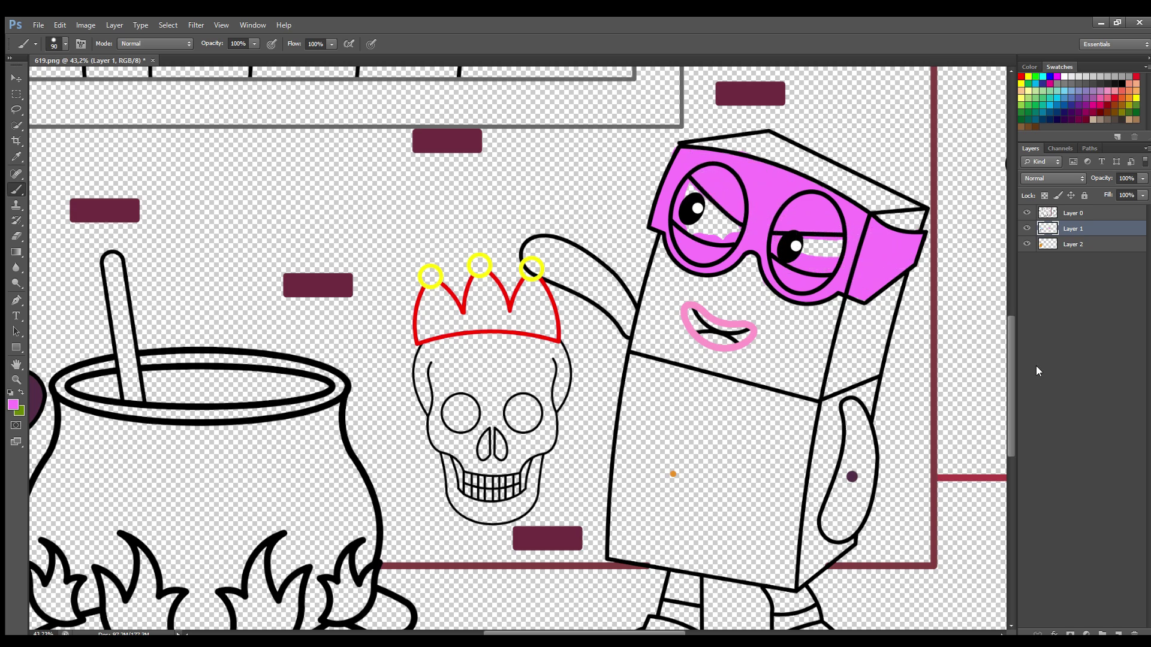
Paint the magenta-masked character's shoes magenta and its sock bands white
{"action": "scroll", "coordinate": [1008, 414], "scroll_direction": "down", "scroll_amount": 3}
{"action": "mouse_move", "coordinate": [790, 536]}
{"action": "left_mouse_down"}
{"action": "mouse_move", "coordinate": [847, 552]}
{"action": "mouse_move", "coordinate": [830, 533]}
{"action": "mouse_move", "coordinate": [841, 539]}
{"action": "mouse_move", "coordinate": [815, 540]}
{"action": "left_mouse_up"}
{"action": "mouse_move", "coordinate": [664, 516]}
{"action": "left_mouse_down"}
{"action": "mouse_move", "coordinate": [698, 532]}
{"action": "mouse_move", "coordinate": [686, 552]}
{"action": "mouse_move", "coordinate": [643, 553]}
{"action": "mouse_move", "coordinate": [656, 533]}
{"action": "left_mouse_up"}
{"action": "left_click", "coordinate": [10, 400]}
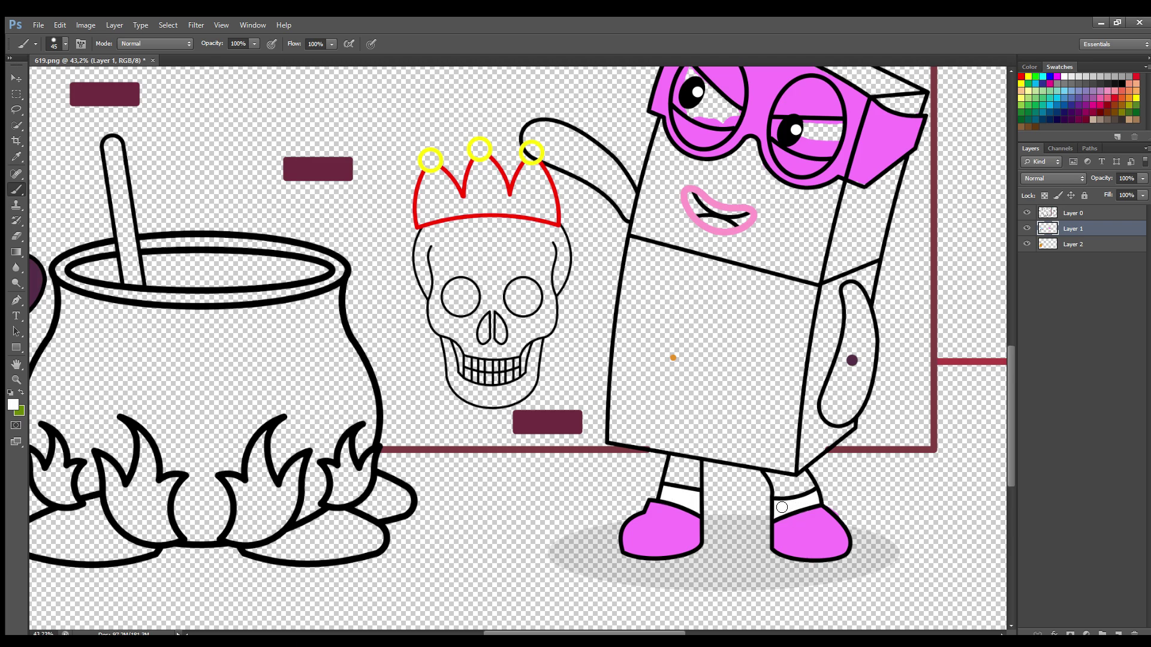
Sample the dark purple dot and paint the magenta-masked character's arms and upper legs with it
{"action": "left_click", "coordinate": [853, 361], "text": "alt"}
{"action": "mouse_move", "coordinate": [858, 298]}
{"action": "left_mouse_down"}
{"action": "mouse_move", "coordinate": [863, 361]}
{"action": "mouse_move", "coordinate": [863, 324]}
{"action": "mouse_move", "coordinate": [839, 412]}
{"action": "mouse_move", "coordinate": [870, 353]}
{"action": "left_mouse_up"}
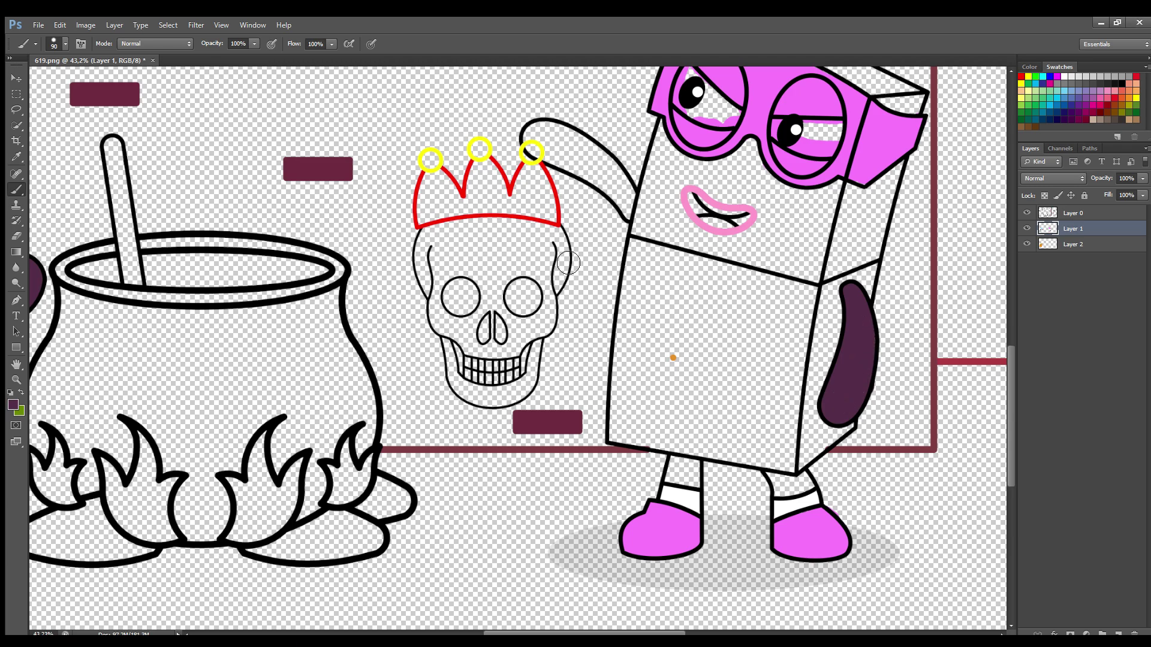
{"action": "mouse_move", "coordinate": [634, 215]}
{"action": "left_mouse_down"}
{"action": "mouse_move", "coordinate": [585, 166]}
{"action": "mouse_move", "coordinate": [537, 151]}
{"action": "mouse_move", "coordinate": [538, 139]}
{"action": "mouse_move", "coordinate": [621, 183]}
{"action": "mouse_move", "coordinate": [599, 160]}
{"action": "mouse_move", "coordinate": [624, 201]}
{"action": "mouse_move", "coordinate": [555, 162]}
{"action": "left_mouse_up"}
{"action": "key", "text": "e"}
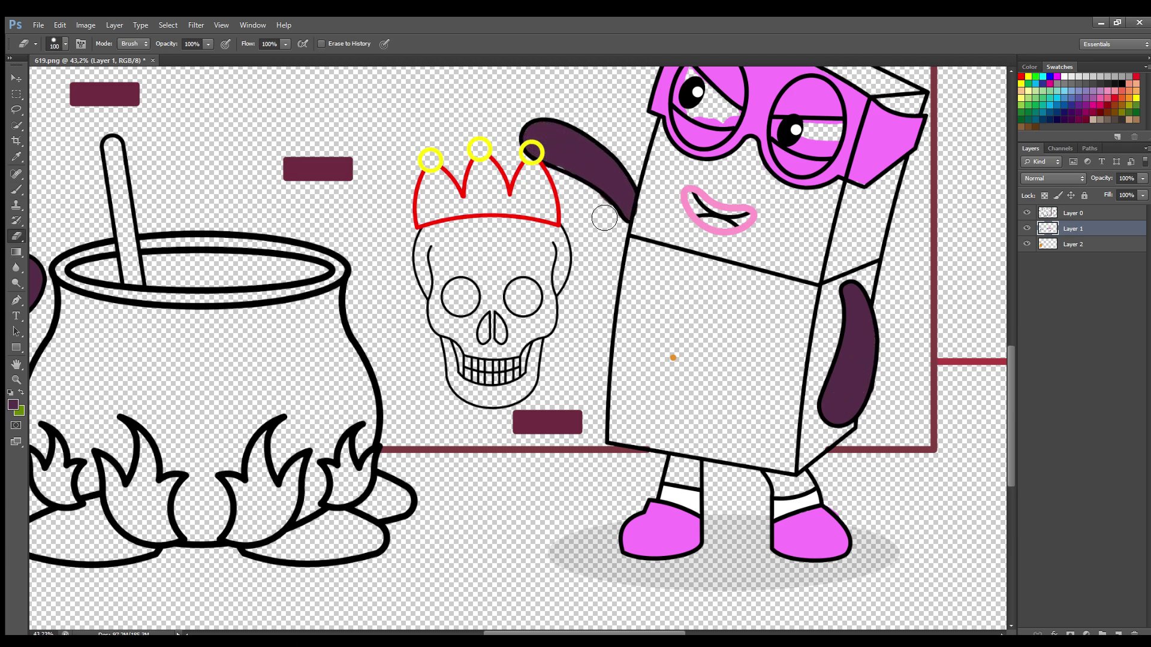
{"action": "key", "text": "b"}
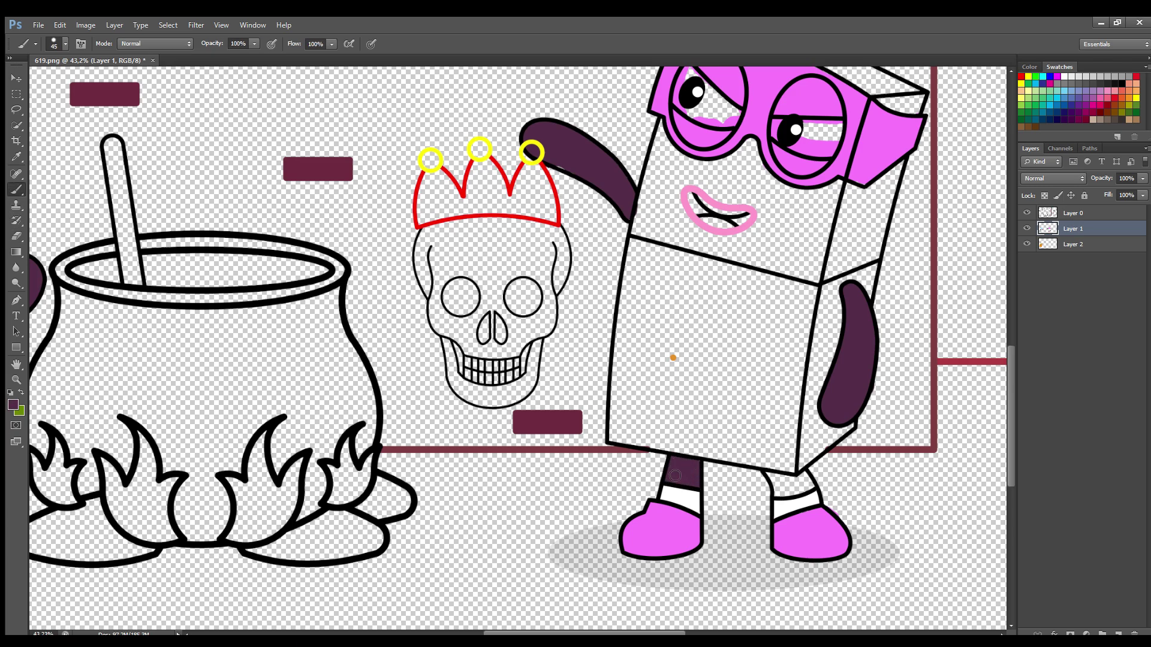
Switch the foreground color to white and paint the eye whites of the magenta-masked character
{"action": "left_click", "coordinate": [13, 405]}
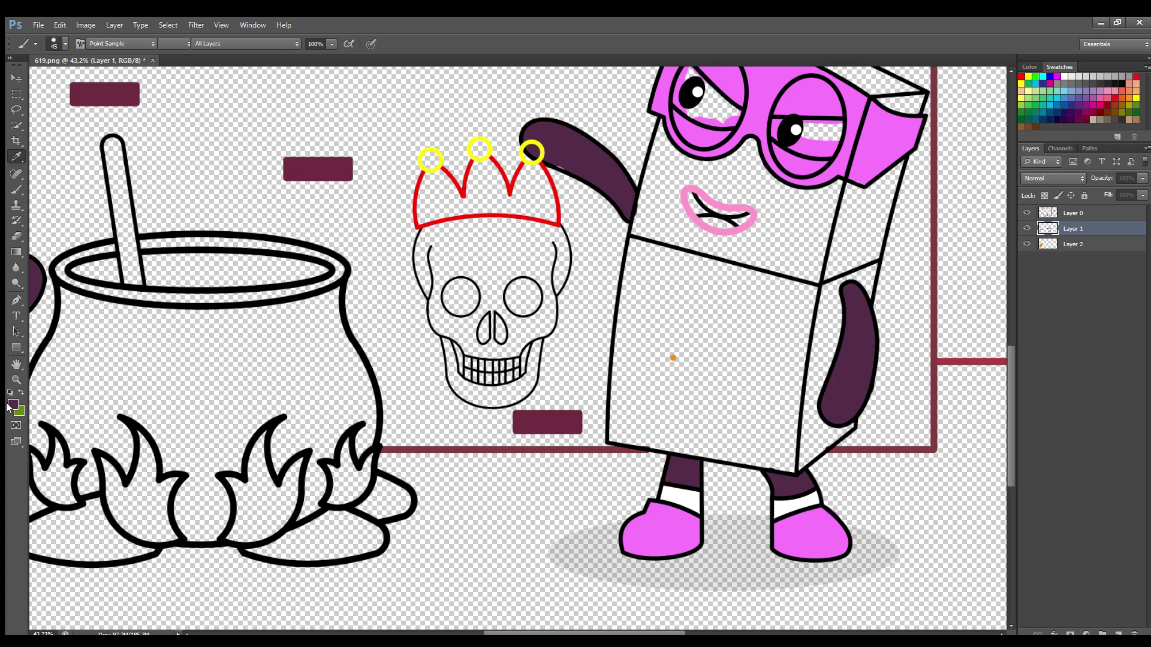
{"action": "key", "text": "Return"}
{"action": "left_click_drag", "start_coordinate": [1011, 400], "coordinate": [1004, 390]}
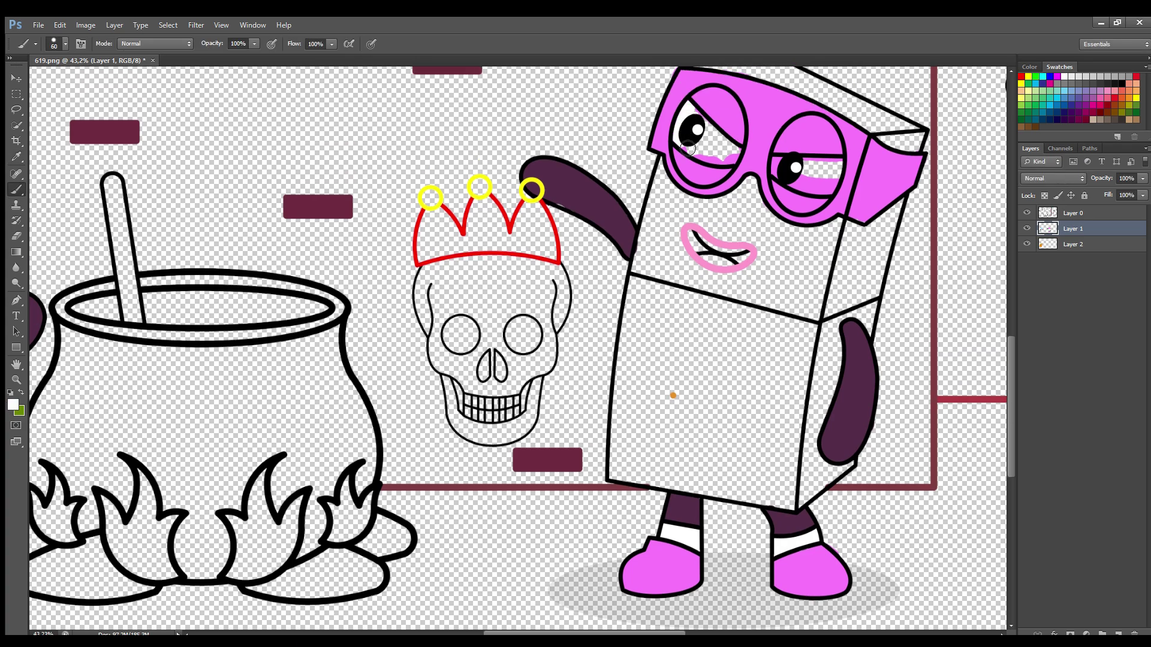
{"action": "left_click_drag", "start_coordinate": [688, 148], "coordinate": [701, 155]}
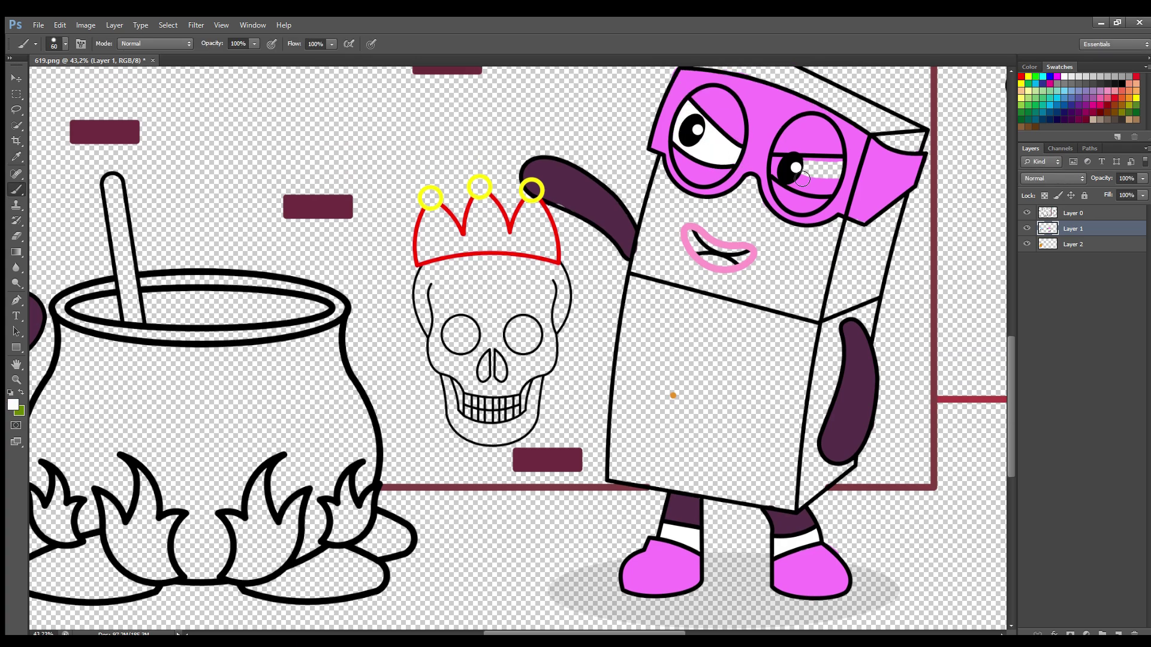
{"action": "mouse_move", "coordinate": [782, 175]}
{"action": "left_mouse_down"}
{"action": "mouse_move", "coordinate": [827, 192]}
{"action": "mouse_move", "coordinate": [841, 171]}
{"action": "mouse_move", "coordinate": [821, 186]}
{"action": "left_mouse_up"}
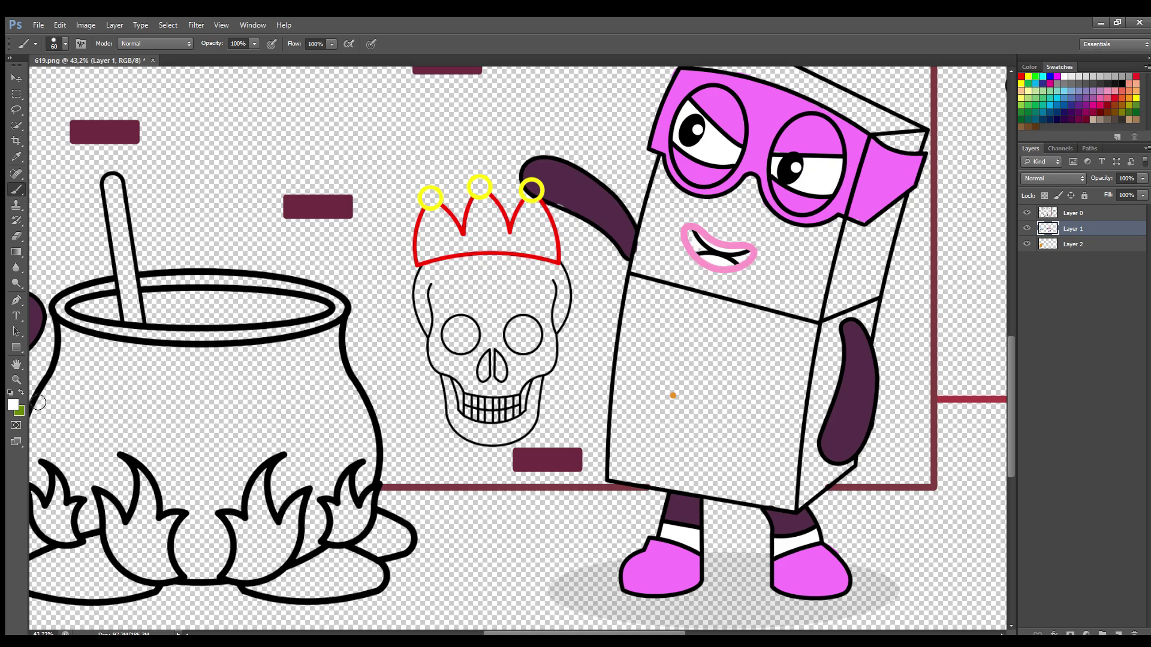
Set the foreground color to black and fill the magenta-masked character's mouth opening with a smaller brush
{"action": "left_click", "coordinate": [13, 405]}
{"action": "left_click", "coordinate": [481, 574]}
{"action": "left_click", "coordinate": [667, 324]}
{"action": "key", "text": "bracketleft"}
{"action": "key", "text": "bracketleft"}
{"action": "key", "text": "bracketleft"}
{"action": "key", "text": "bracketleft"}
{"action": "key", "text": "bracketleft"}
{"action": "key", "text": "bracketleft"}
{"action": "key", "text": "bracketleft"}
{"action": "key", "text": "bracketleft"}
Sample the orange dot and paint the front faces of the magenta-masked character's body on Layer 2
{"action": "left_click", "coordinate": [672, 395], "text": "alt"}
{"action": "left_click", "coordinate": [1108, 244]}
{"action": "left_click_drag", "start_coordinate": [1009, 373], "coordinate": [1008, 363]}
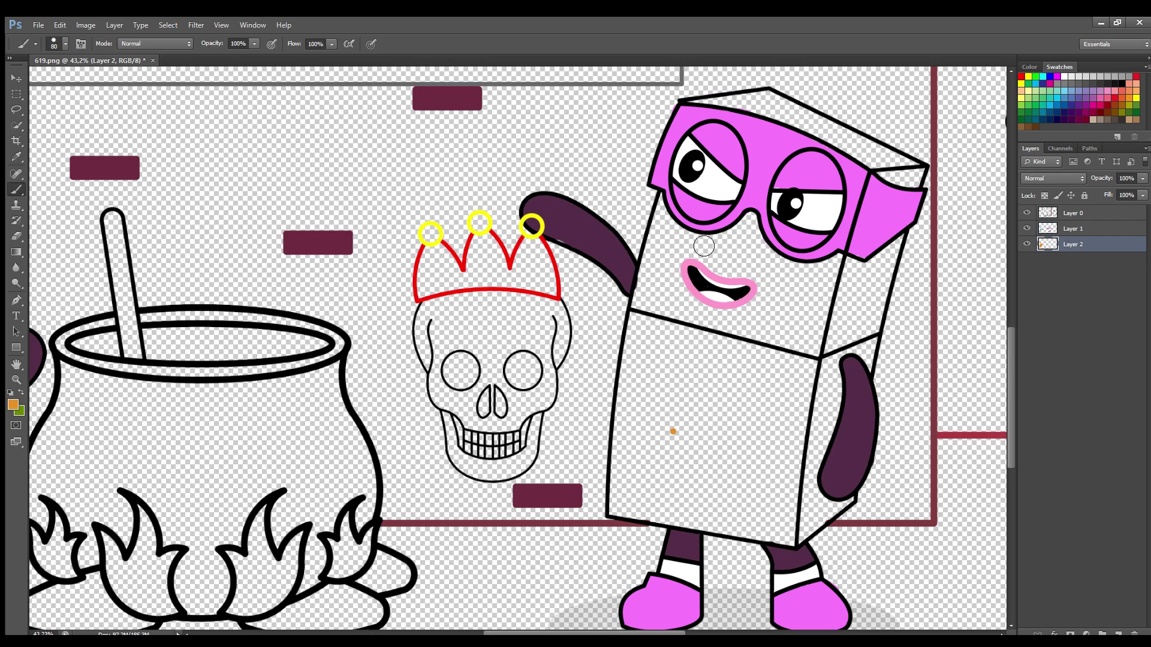
{"action": "mouse_move", "coordinate": [689, 220]}
{"action": "left_mouse_down"}
{"action": "mouse_move", "coordinate": [655, 352]}
{"action": "mouse_move", "coordinate": [659, 338]}
{"action": "mouse_move", "coordinate": [644, 508]}
{"action": "mouse_move", "coordinate": [630, 502]}
{"action": "mouse_move", "coordinate": [626, 515]}
{"action": "mouse_move", "coordinate": [792, 542]}
{"action": "mouse_move", "coordinate": [830, 264]}
{"action": "mouse_move", "coordinate": [811, 361]}
{"action": "mouse_move", "coordinate": [780, 277]}
{"action": "mouse_move", "coordinate": [729, 260]}
{"action": "mouse_move", "coordinate": [692, 332]}
{"action": "mouse_move", "coordinate": [664, 506]}
{"action": "mouse_move", "coordinate": [795, 503]}
{"action": "mouse_move", "coordinate": [783, 368]}
{"action": "mouse_move", "coordinate": [747, 308]}
{"action": "mouse_move", "coordinate": [699, 483]}
{"action": "left_mouse_up"}
{"action": "key", "text": "ctrl+z"}
{"action": "key", "text": "bracketright"}
{"action": "key", "text": "bracketright"}
{"action": "key", "text": "bracketright"}
{"action": "key", "text": "bracketright"}
{"action": "key", "text": "bracketright"}
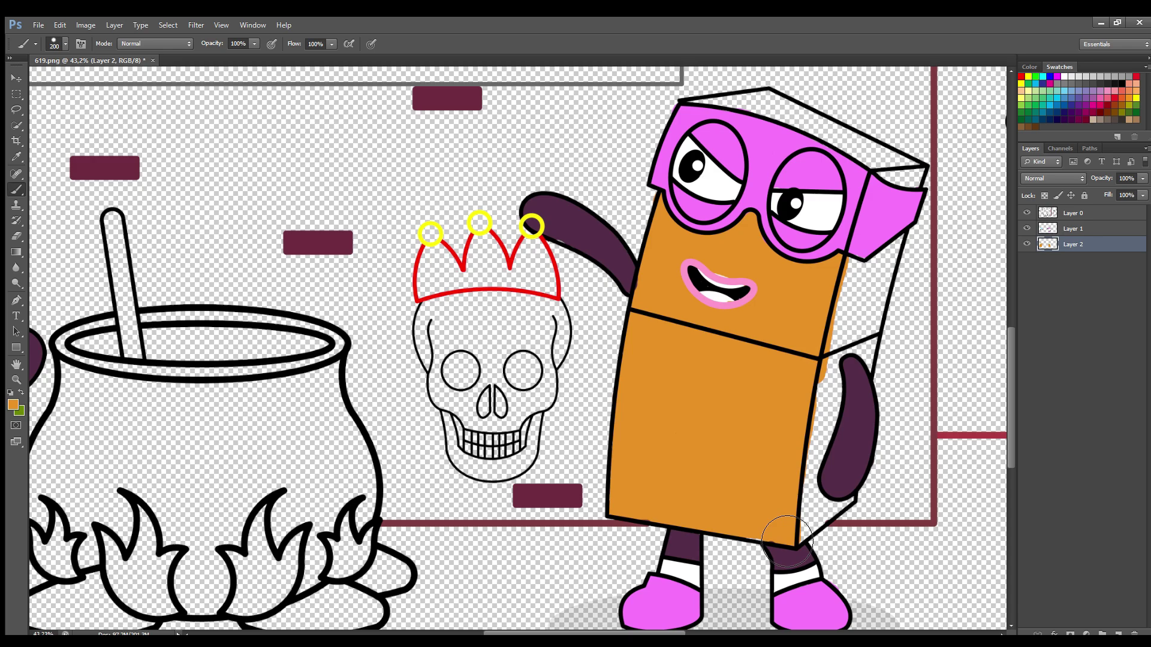
Paint the side and top faces of the magenta-masked character's box orange, using a 100 px brush for the tight areas
{"action": "mouse_move", "coordinate": [787, 541]}
{"action": "left_mouse_down"}
{"action": "mouse_move", "coordinate": [822, 540]}
{"action": "mouse_move", "coordinate": [845, 509]}
{"action": "mouse_move", "coordinate": [840, 521]}
{"action": "mouse_move", "coordinate": [859, 259]}
{"action": "mouse_move", "coordinate": [896, 206]}
{"action": "mouse_move", "coordinate": [918, 199]}
{"action": "left_mouse_up"}
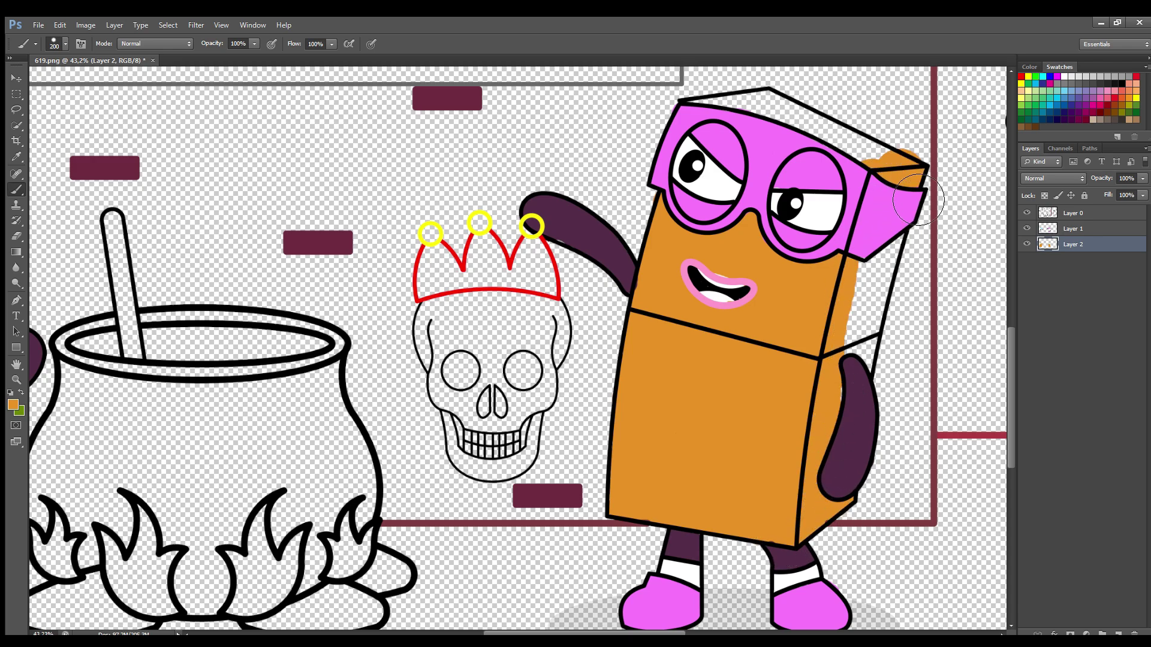
{"action": "key", "text": "ctrl+z"}
{"action": "key", "text": "bracketleft"}
{"action": "key", "text": "bracketleft"}
{"action": "key", "text": "bracketleft"}
{"action": "key", "text": "bracketleft"}
{"action": "left_click_drag", "start_coordinate": [902, 238], "coordinate": [859, 341]}
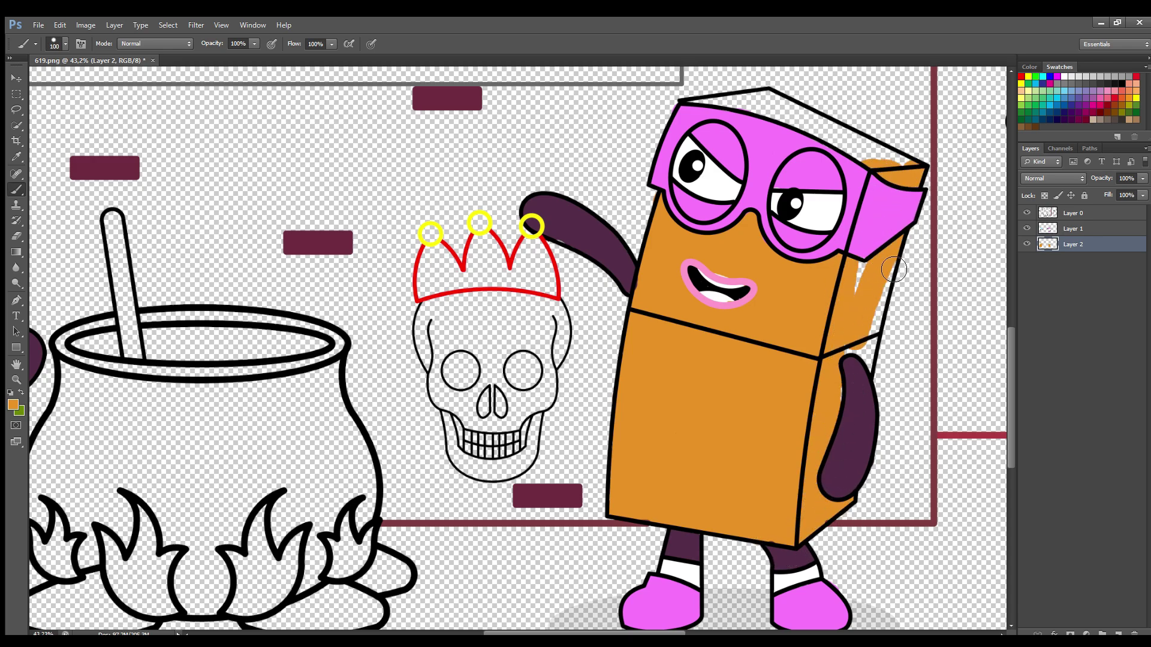
{"action": "left_click_drag", "start_coordinate": [894, 270], "coordinate": [856, 283]}
{"action": "mouse_move", "coordinate": [908, 174]}
{"action": "left_mouse_down"}
{"action": "mouse_move", "coordinate": [783, 114]}
{"action": "mouse_move", "coordinate": [820, 133]}
{"action": "mouse_move", "coordinate": [757, 112]}
{"action": "mouse_move", "coordinate": [701, 123]}
{"action": "left_mouse_up"}
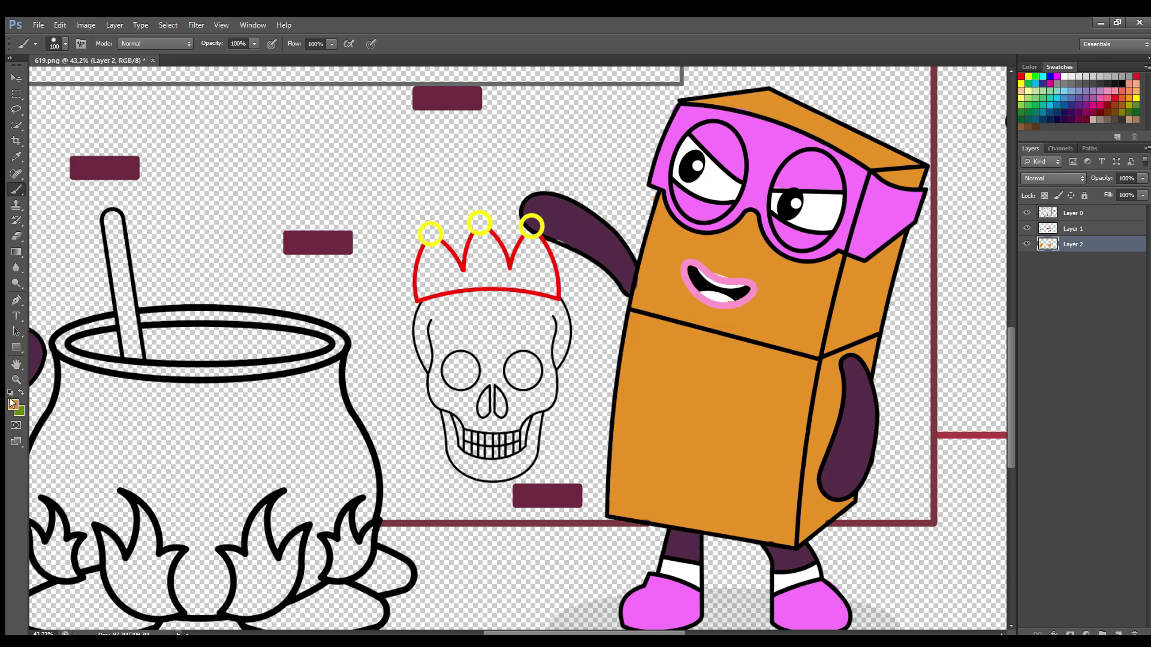
Sample the yellow outline and fill the three balls on the skull's crown on Layer 0
{"action": "left_click", "coordinate": [426, 243], "text": "alt"}
{"action": "left_click", "coordinate": [1046, 214]}
{"action": "key", "text": "["}
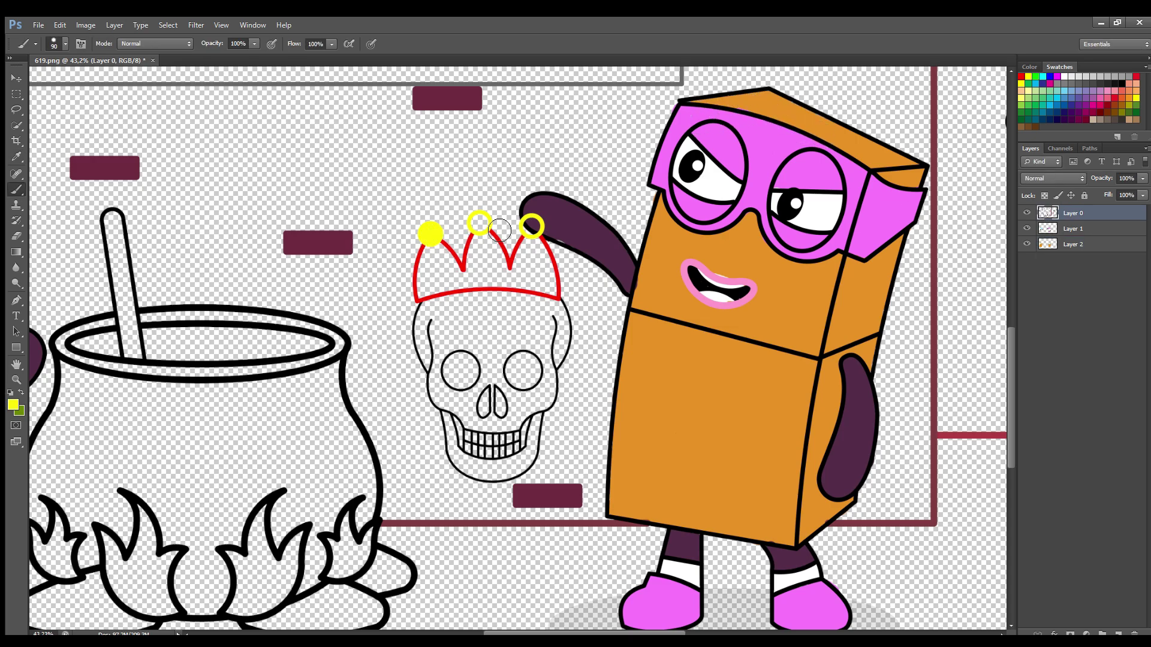
Sample black from the skull's outline and fill both eye sockets using a 150 px brush
{"action": "left_click", "coordinate": [425, 358], "text": "alt"}
{"action": "key", "text": "bracketright"}
{"action": "key", "text": "bracketright"}
{"action": "key", "text": "bracketright"}
{"action": "left_click", "coordinate": [460, 370]}
{"action": "key", "text": "ctrl+z"}
{"action": "left_click", "coordinate": [523, 371]}
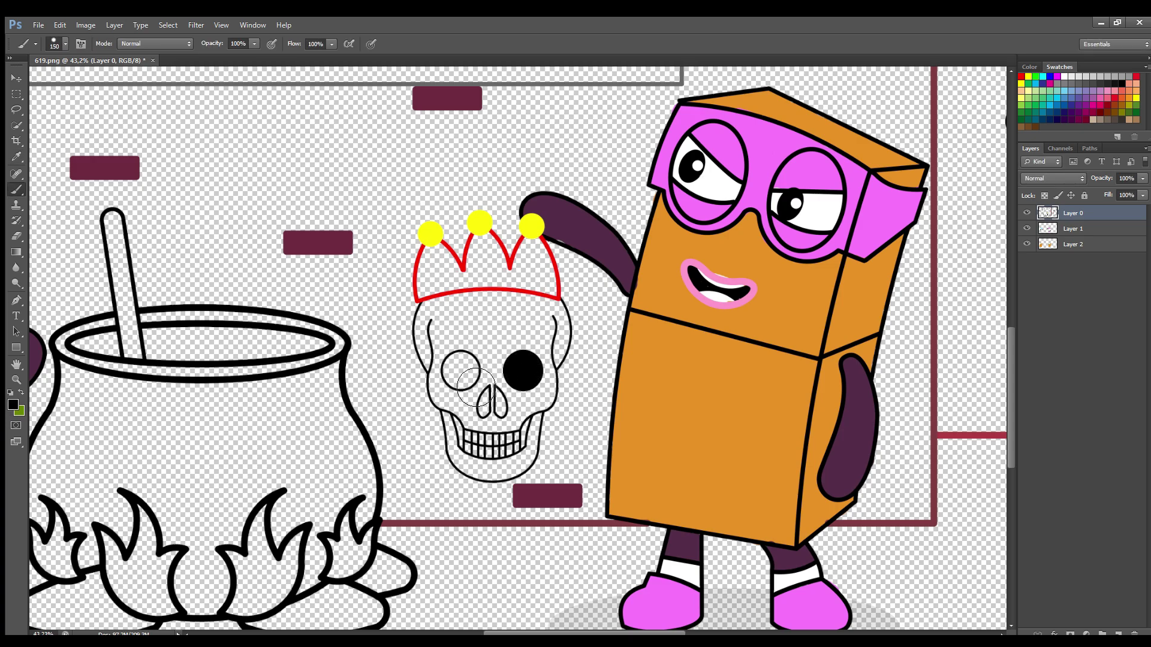
{"action": "left_click", "coordinate": [462, 371]}
{"action": "key", "text": "ctrl+z"}
{"action": "left_click_drag", "start_coordinate": [459, 370], "coordinate": [475, 387]}
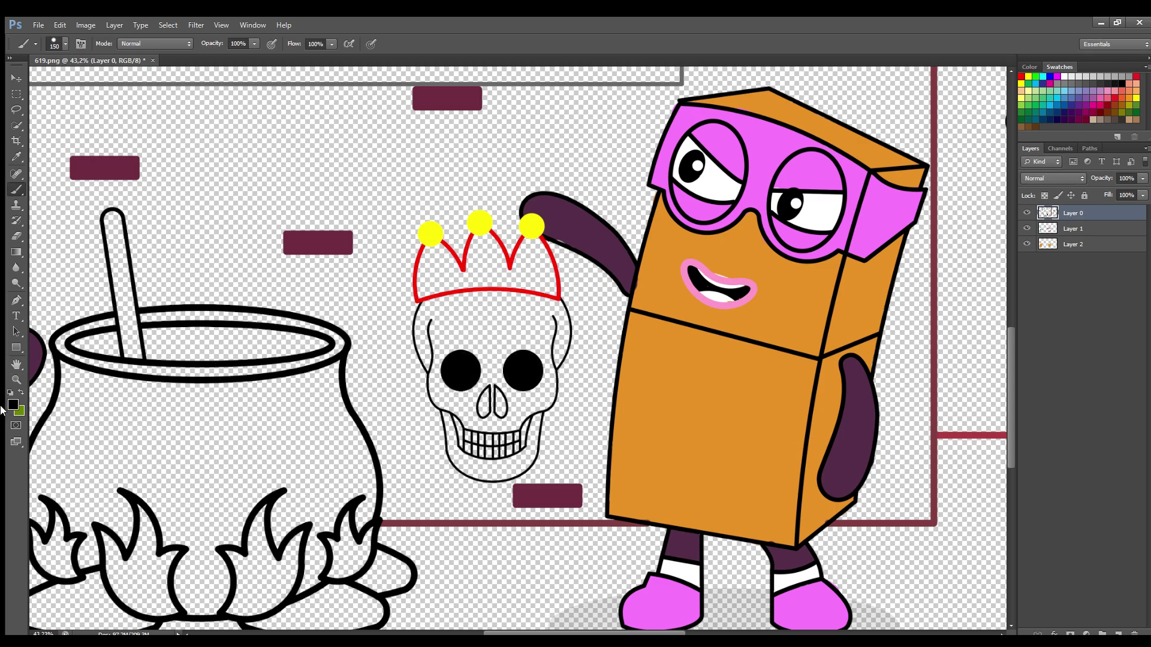
On Layer 1, fill the skull's nose cavities black and paint its crown with the sampled red
{"action": "left_click", "coordinate": [1073, 228]}
{"action": "key", "text": "bracketleft"}
{"action": "key", "text": "bracketleft"}
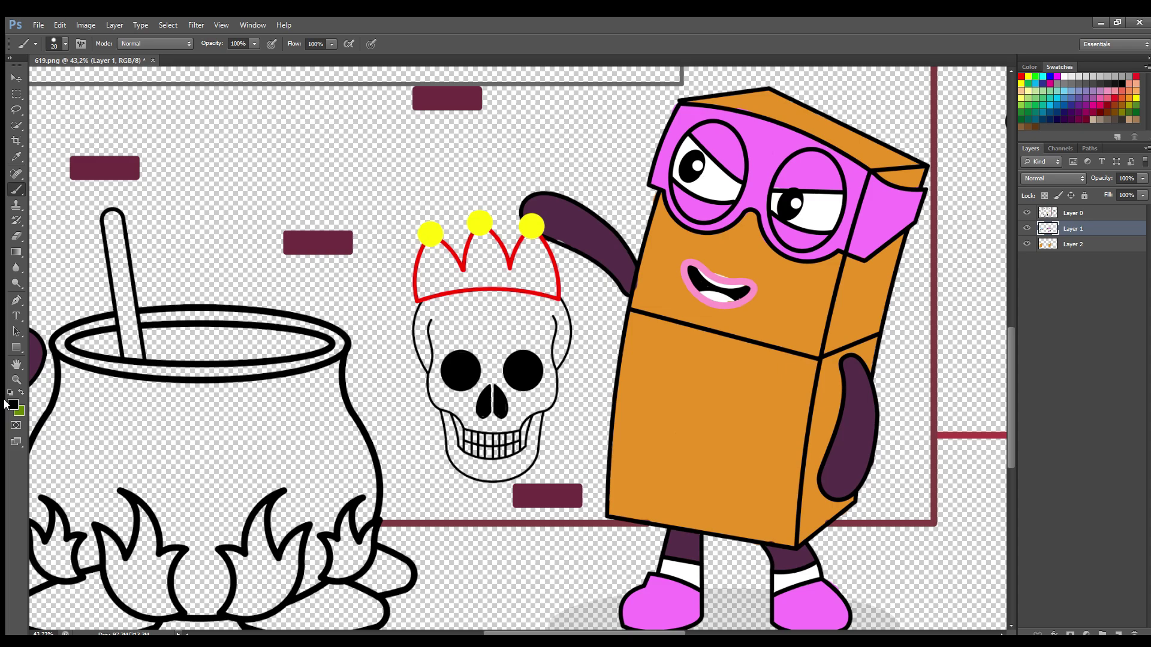
{"action": "left_click", "coordinate": [468, 288], "text": "alt"}
{"action": "mouse_move", "coordinate": [430, 251]}
{"action": "left_mouse_down"}
{"action": "mouse_move", "coordinate": [426, 299]}
{"action": "mouse_move", "coordinate": [429, 277]}
{"action": "mouse_move", "coordinate": [432, 292]}
{"action": "mouse_move", "coordinate": [557, 296]}
{"action": "mouse_move", "coordinate": [541, 251]}
{"action": "mouse_move", "coordinate": [521, 271]}
{"action": "mouse_move", "coordinate": [543, 281]}
{"action": "mouse_move", "coordinate": [504, 266]}
{"action": "mouse_move", "coordinate": [491, 244]}
{"action": "mouse_move", "coordinate": [478, 271]}
{"action": "left_mouse_up"}
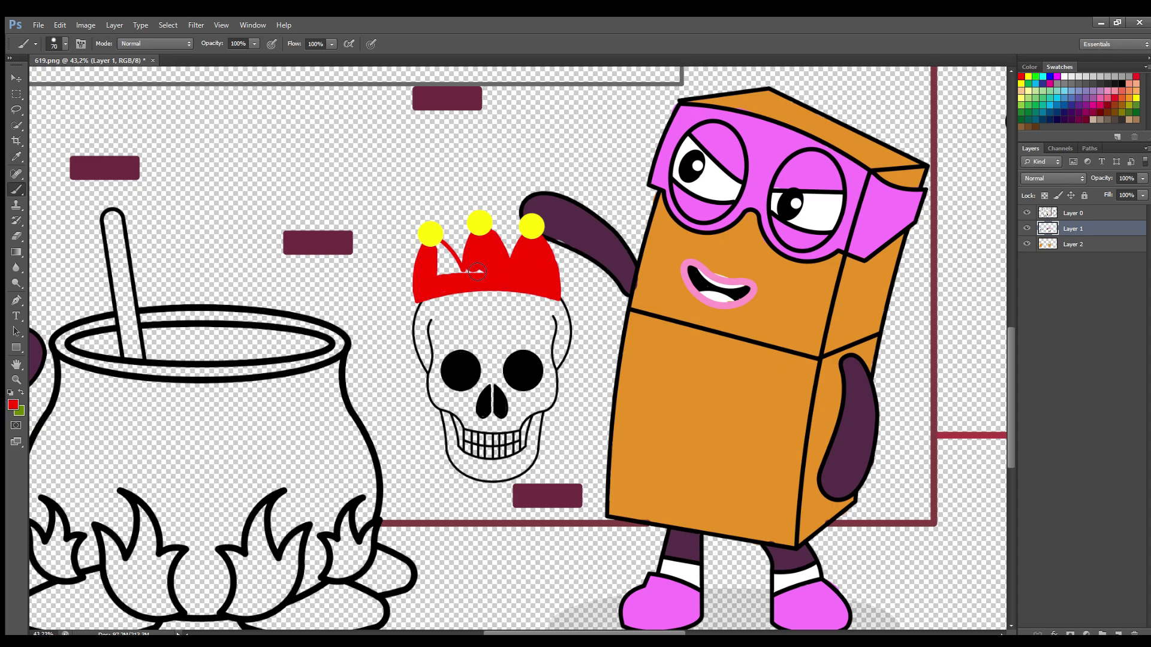
Choose an off-white foreground color and paint the skull's face and jaw with it on Layer 2
{"action": "left_click", "coordinate": [11, 405]}
{"action": "left_click", "coordinate": [1053, 246]}
{"action": "key", "text": "bracketright"}
{"action": "key", "text": "bracketright"}
{"action": "key", "text": "bracketright"}
{"action": "mouse_move", "coordinate": [444, 320]}
{"action": "left_mouse_down"}
{"action": "mouse_move", "coordinate": [460, 423]}
{"action": "mouse_move", "coordinate": [482, 441]}
{"action": "mouse_move", "coordinate": [441, 415]}
{"action": "mouse_move", "coordinate": [466, 386]}
{"action": "mouse_move", "coordinate": [495, 476]}
{"action": "mouse_move", "coordinate": [520, 478]}
{"action": "mouse_move", "coordinate": [536, 461]}
{"action": "mouse_move", "coordinate": [567, 340]}
{"action": "mouse_move", "coordinate": [489, 326]}
{"action": "mouse_move", "coordinate": [500, 404]}
{"action": "mouse_move", "coordinate": [525, 360]}
{"action": "left_mouse_up"}
{"action": "key", "text": "bracketright"}
{"action": "key", "text": "bracketright"}
{"action": "key", "text": "bracketright"}
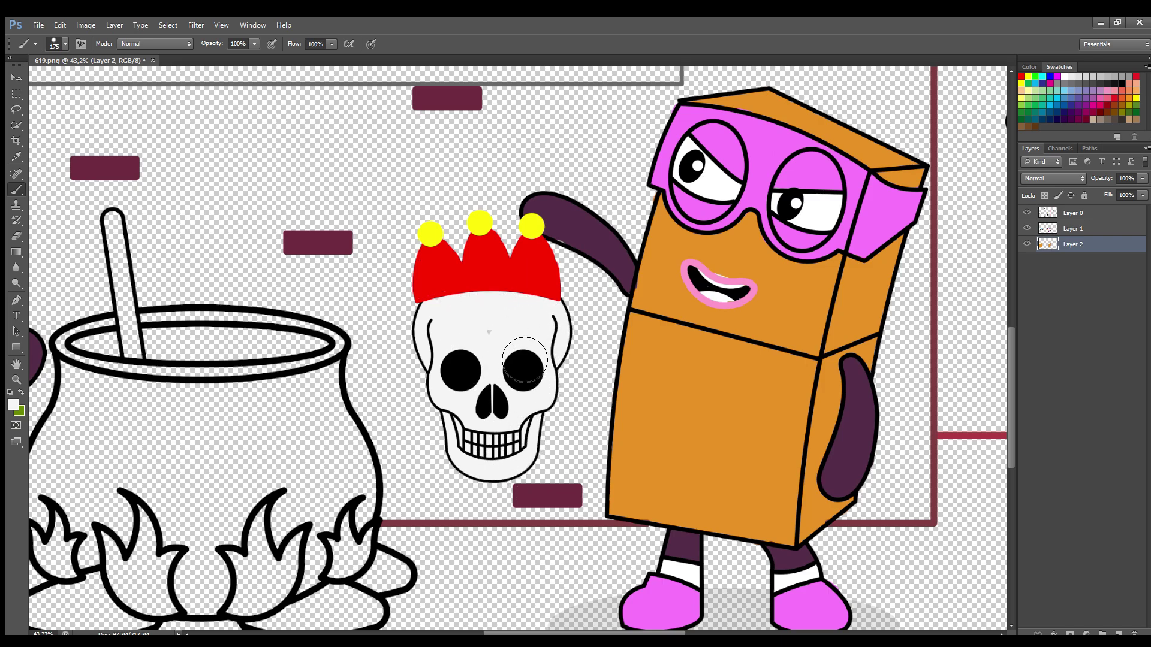
Fill the three crown balls of the tall character with round orange glasses in sampled yellow on Layer 0
{"action": "left_click_drag", "start_coordinate": [564, 633], "coordinate": [682, 623]}
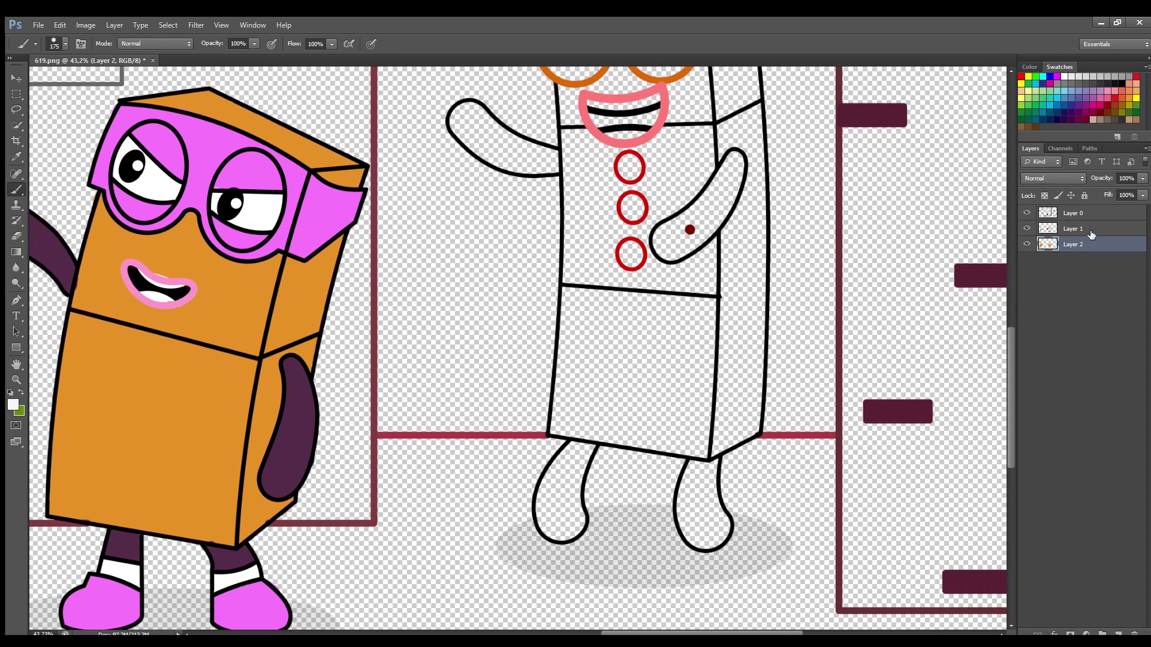
{"action": "scroll", "coordinate": [1009, 345], "scroll_direction": "up", "scroll_amount": 5}
{"action": "left_click", "coordinate": [1056, 214]}
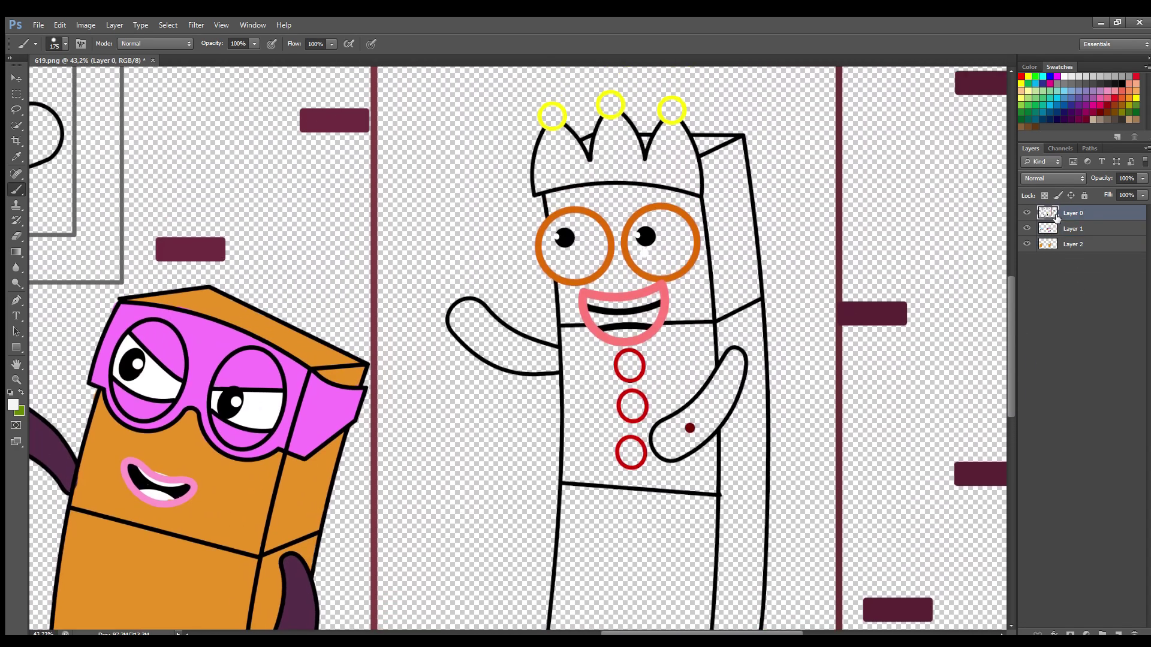
{"action": "left_click", "coordinate": [555, 128], "text": "alt"}
{"action": "key", "text": "bracketleft"}
{"action": "key", "text": "bracketleft"}
{"action": "left_click", "coordinate": [553, 114]}
{"action": "left_click", "coordinate": [611, 104]}
{"action": "left_click", "coordinate": [672, 110]}
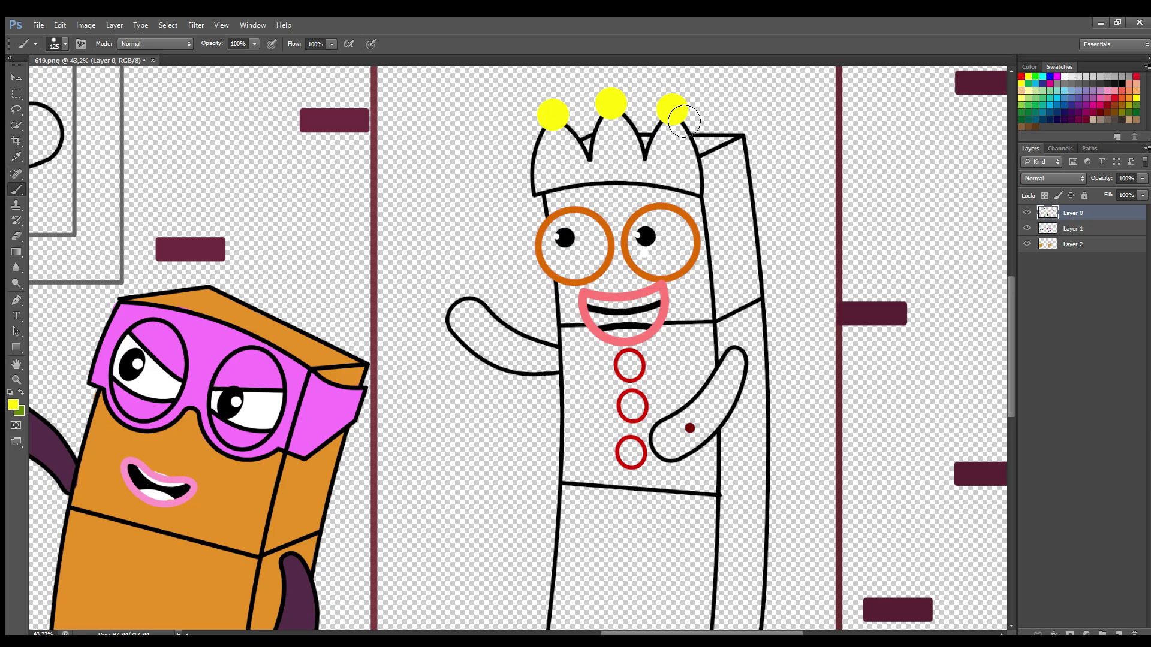
Sample white from the pink-masked character's eye and fill both eyes inside the orange glasses on Layer 1
{"action": "left_click", "coordinate": [236, 403], "text": "alt"}
{"action": "left_click", "coordinate": [1076, 229]}
{"action": "key", "text": "bracketright"}
{"action": "key", "text": "bracketright"}
{"action": "key", "text": "bracketright"}
{"action": "key", "text": "bracketright"}
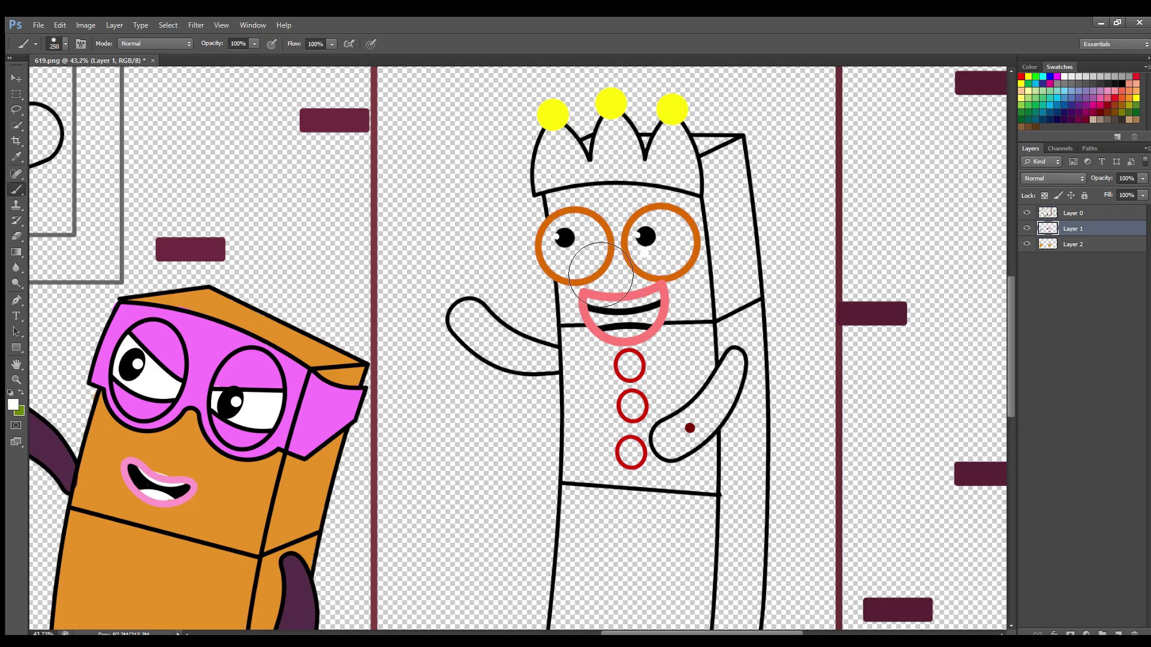
{"action": "left_click_drag", "start_coordinate": [576, 252], "coordinate": [590, 258]}
{"action": "key", "text": "bracketright"}
{"action": "left_click_drag", "start_coordinate": [695, 277], "coordinate": [659, 249]}
Paint the tall character's teeth white with a 60 px brush, and fill the mouth interior with sampled black
{"action": "key", "text": "bracketleft"}
{"action": "key", "text": "bracketleft"}
{"action": "key", "text": "bracketleft"}
{"action": "key", "text": "bracketleft"}
{"action": "key", "text": "bracketleft"}
{"action": "key", "text": "bracketleft"}
{"action": "key", "text": "bracketleft"}
{"action": "key", "text": "bracketleft"}
{"action": "key", "text": "bracketleft"}
{"action": "key", "text": "bracketleft"}
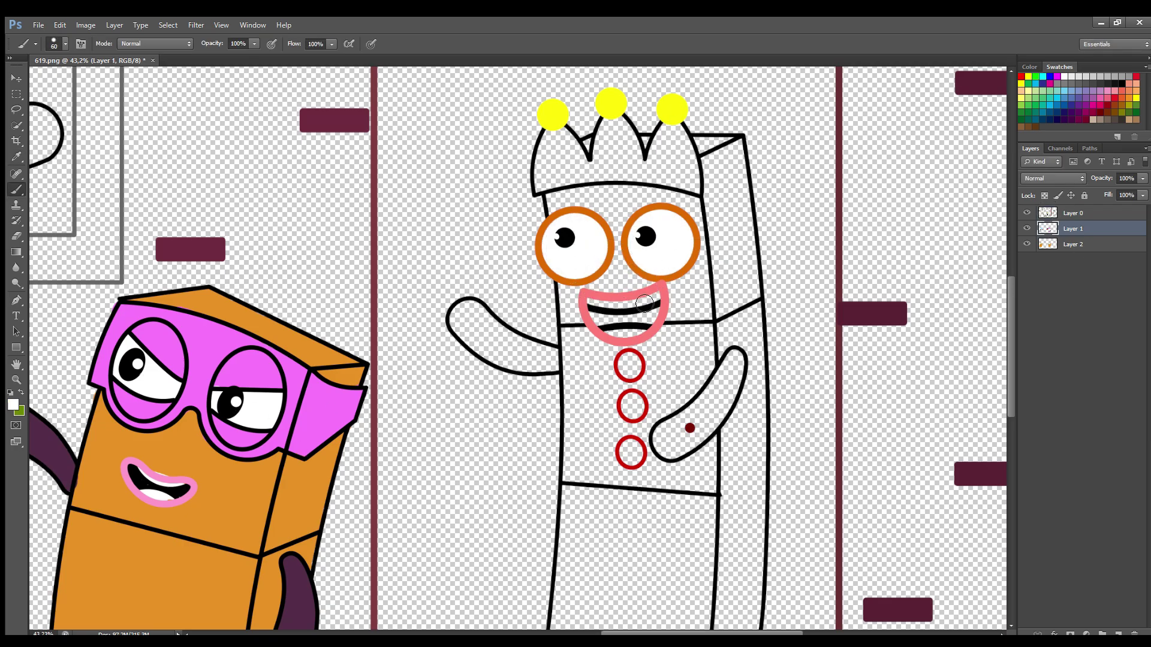
{"action": "mouse_move", "coordinate": [659, 298]}
{"action": "left_mouse_down"}
{"action": "mouse_move", "coordinate": [600, 310]}
{"action": "mouse_move", "coordinate": [642, 332]}
{"action": "left_mouse_up"}
{"action": "left_click", "coordinate": [623, 328], "text": "alt"}
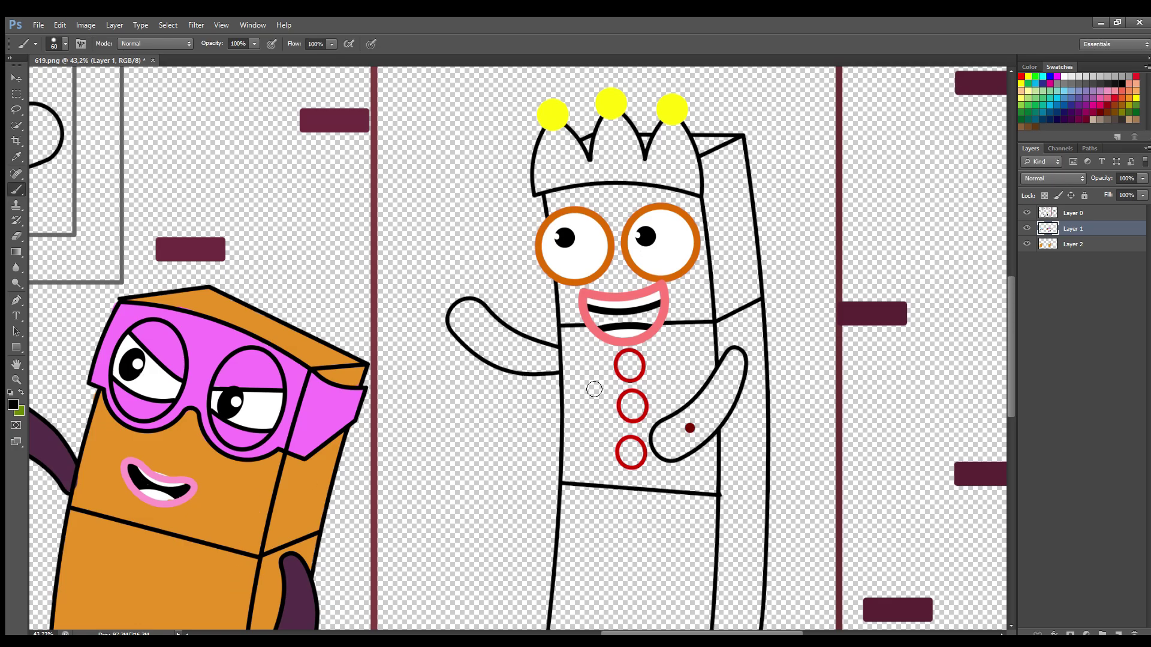
Sample red from a button outline and fill the tall character's three buttons on Layer 0
{"action": "left_click", "coordinate": [632, 421], "text": "alt"}
{"action": "left_click", "coordinate": [1072, 213]}
{"action": "key", "text": "bracketright"}
{"action": "key", "text": "bracketright"}
{"action": "key", "text": "bracketright"}
{"action": "key", "text": "bracketright"}
{"action": "left_click_drag", "start_coordinate": [628, 361], "coordinate": [639, 372]}
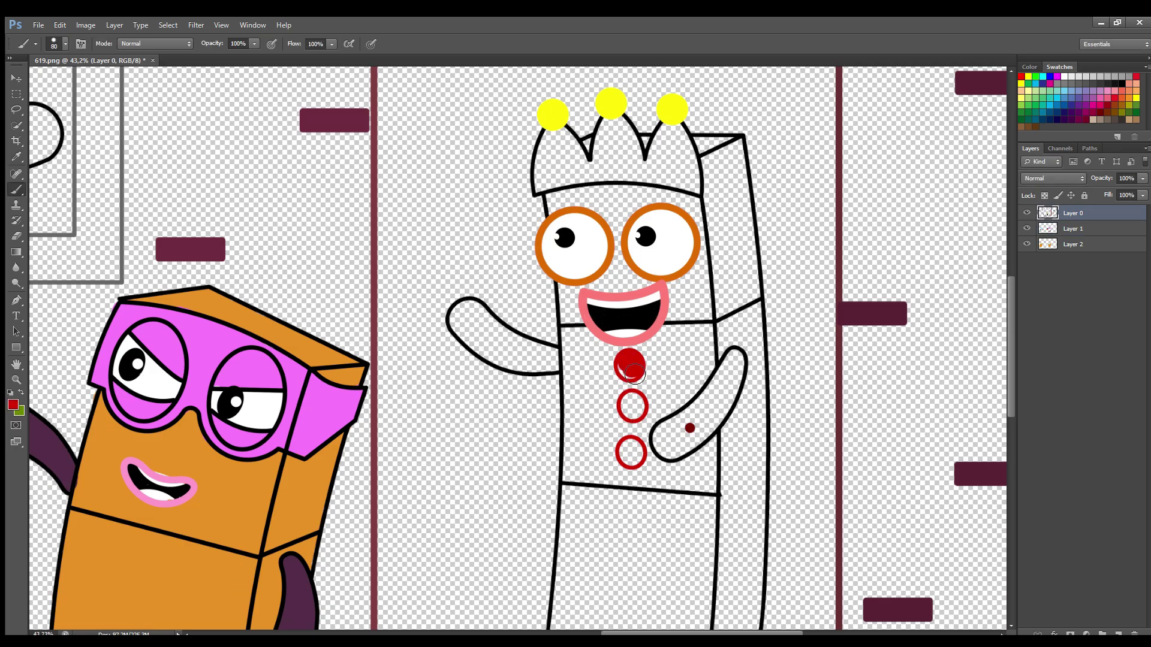
{"action": "key", "text": "bracketright"}
{"action": "left_click", "coordinate": [633, 407]}
{"action": "left_click", "coordinate": [632, 453]}
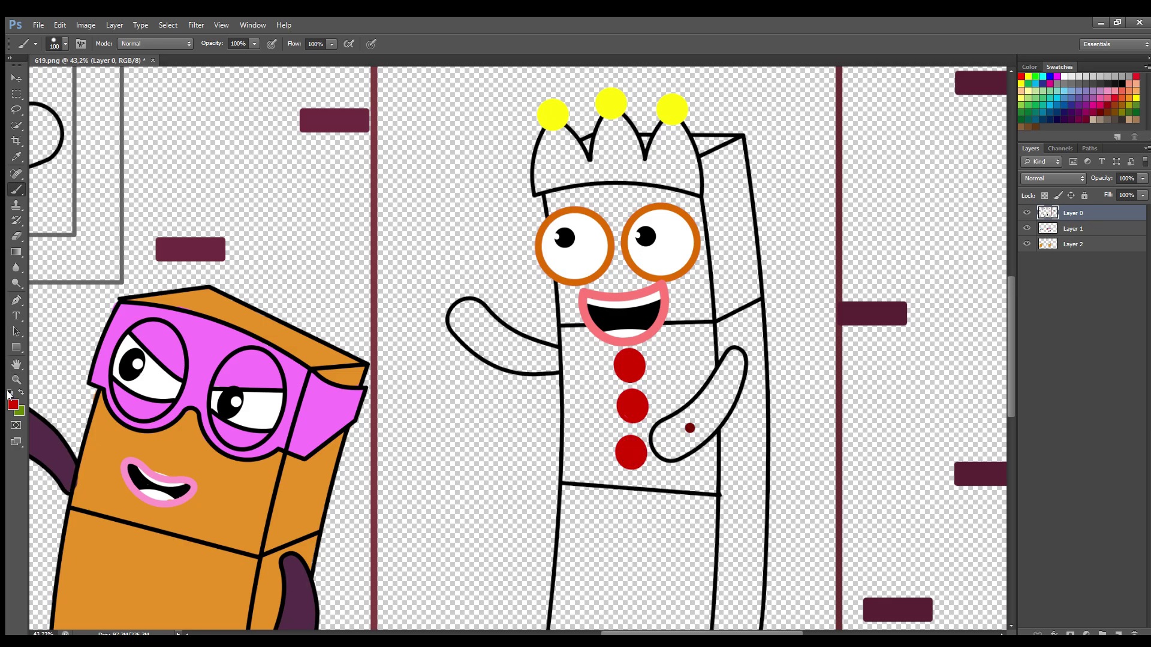
Sample the dark red dot on the arm and paint both of the tall character's arms with it on Layer 1
{"action": "left_click", "coordinate": [690, 428], "text": "alt"}
{"action": "mouse_move", "coordinate": [741, 369]}
{"action": "left_mouse_down"}
{"action": "mouse_move", "coordinate": [727, 410]}
{"action": "mouse_move", "coordinate": [672, 446]}
{"action": "left_mouse_up"}
{"action": "key", "text": "ctrl+z"}
{"action": "left_click", "coordinate": [1088, 229]}
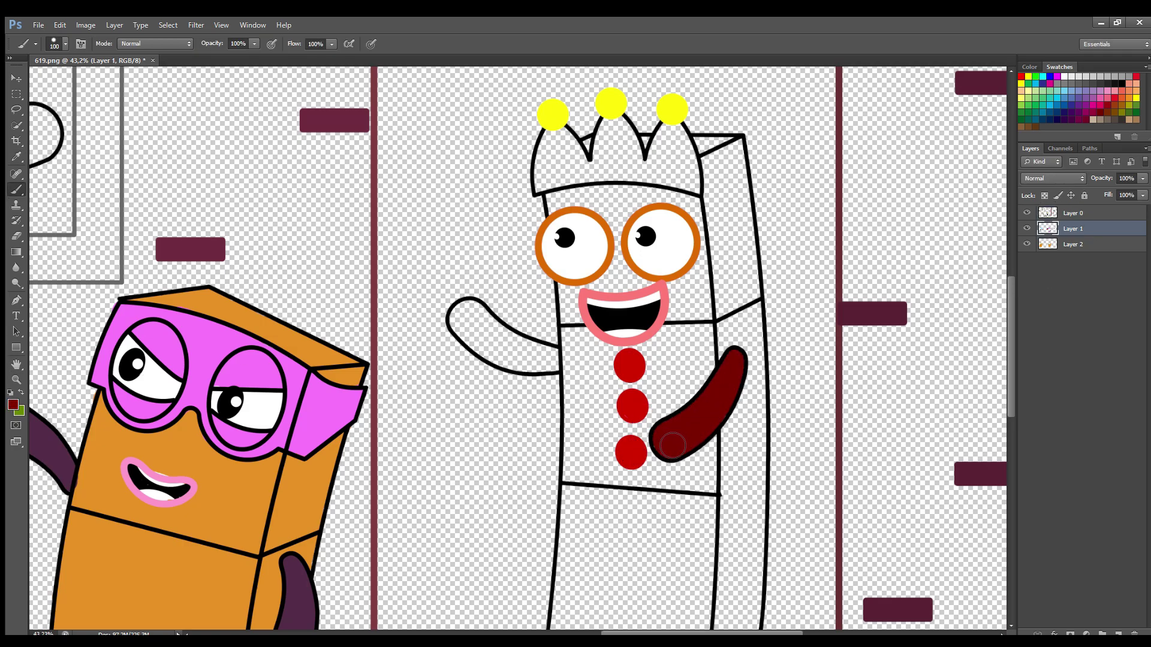
{"action": "mouse_move", "coordinate": [552, 366]}
{"action": "left_mouse_down"}
{"action": "mouse_move", "coordinate": [488, 354]}
{"action": "mouse_move", "coordinate": [462, 314]}
{"action": "mouse_move", "coordinate": [544, 362]}
{"action": "left_mouse_up"}
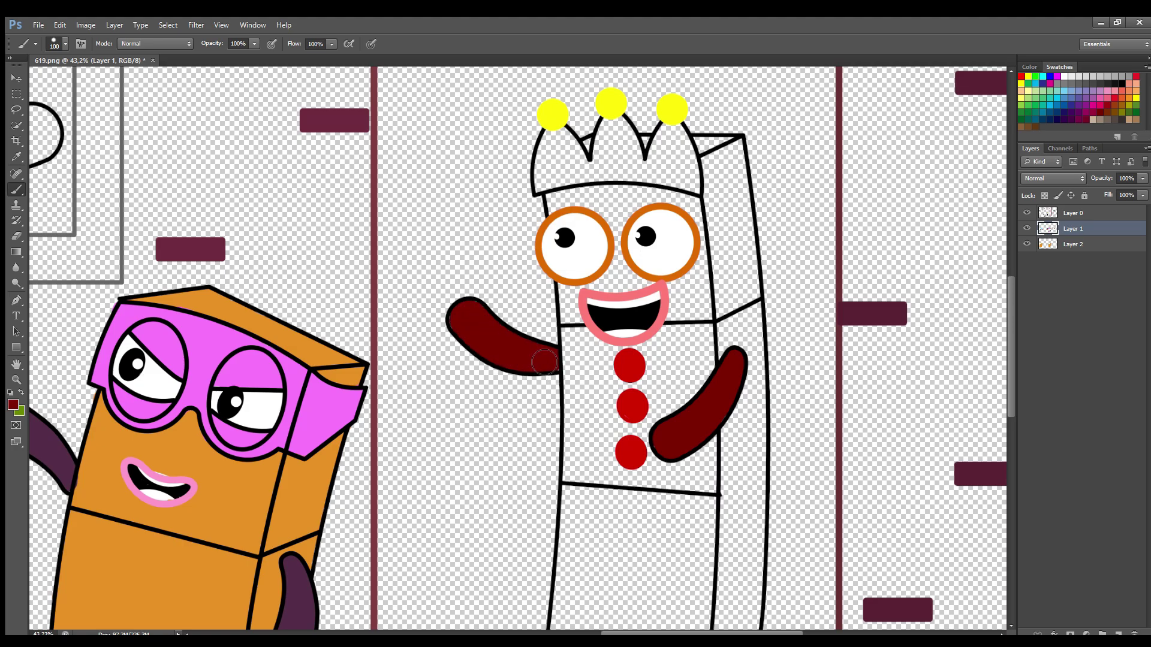
Fill both of the tall character's legs with the same dark red
{"action": "left_click_drag", "start_coordinate": [1008, 391], "coordinate": [1008, 442]}
{"action": "mouse_move", "coordinate": [695, 470]}
{"action": "left_mouse_down"}
{"action": "mouse_move", "coordinate": [689, 539]}
{"action": "mouse_move", "coordinate": [705, 548]}
{"action": "mouse_move", "coordinate": [730, 538]}
{"action": "mouse_move", "coordinate": [714, 470]}
{"action": "left_mouse_up"}
{"action": "mouse_move", "coordinate": [572, 456]}
{"action": "left_mouse_down"}
{"action": "mouse_move", "coordinate": [551, 533]}
{"action": "mouse_move", "coordinate": [594, 469]}
{"action": "mouse_move", "coordinate": [577, 539]}
{"action": "left_mouse_up"}
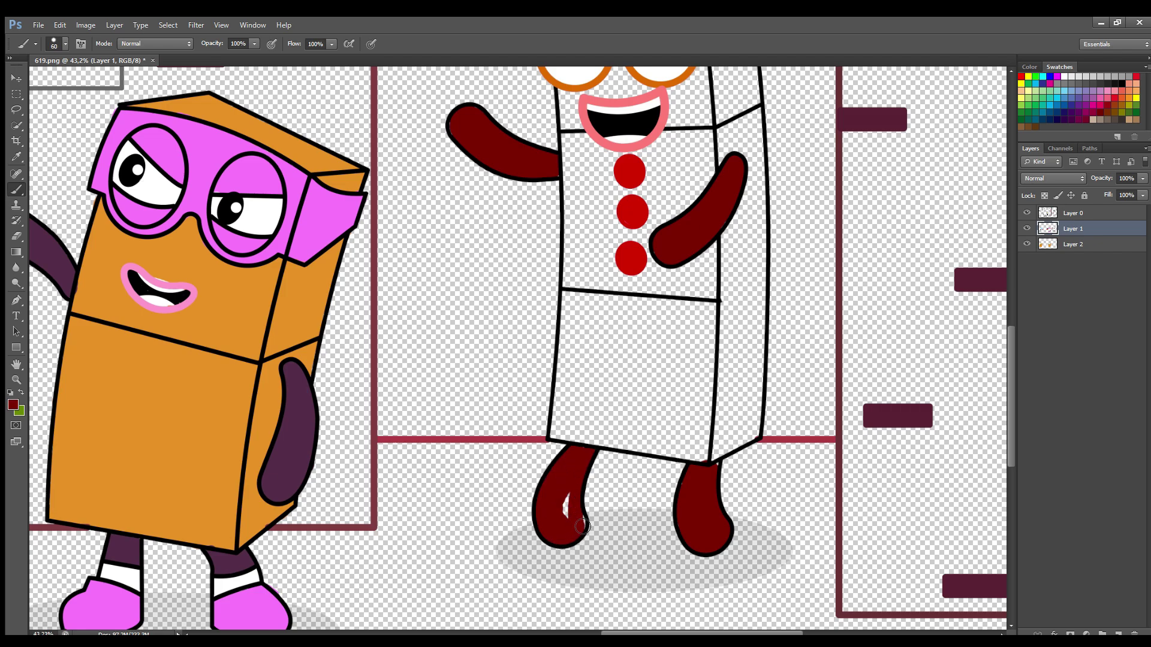
Sample black from the outline and draw the missing lower dividing line across the side face of the tall character's body
{"action": "left_click", "coordinate": [10, 402]}
{"action": "left_click", "coordinate": [720, 301]}
{"action": "left_click", "coordinate": [1108, 258]}
{"action": "left_click_drag", "start_coordinate": [747, 288], "coordinate": [762, 277]}
{"action": "key", "text": "ctrl+z"}
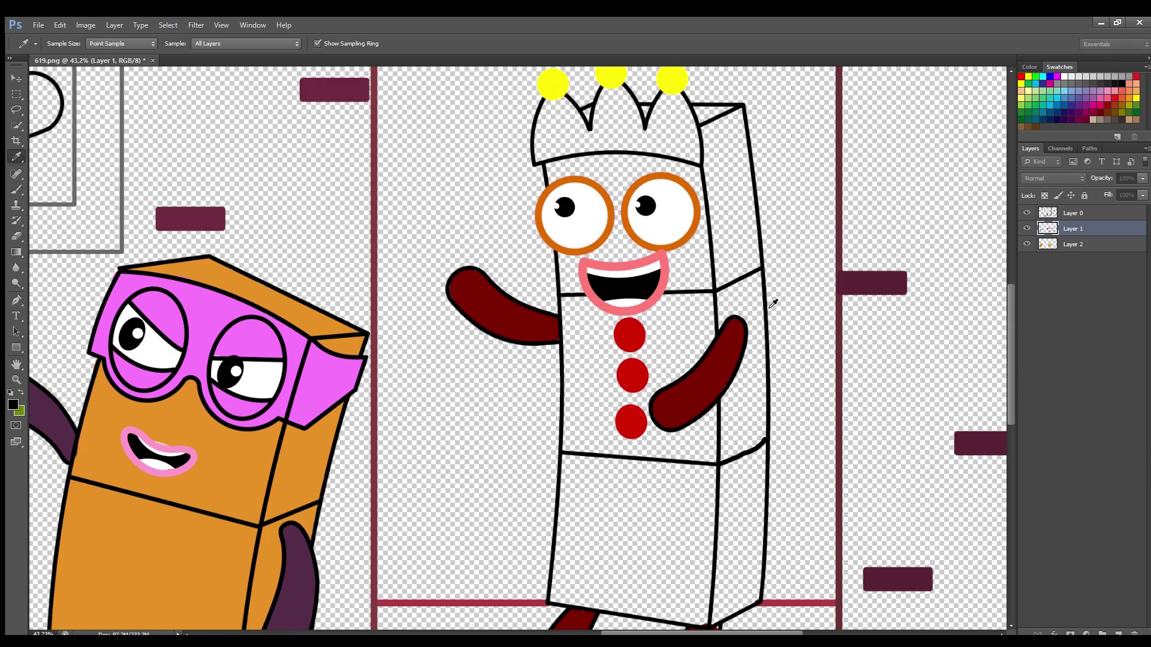
Sample red from the skull's crown and paint the tall character's crown with it using an 80 px brush
{"action": "left_click", "coordinate": [634, 379], "text": "alt"}
{"action": "scroll", "coordinate": [572, 418], "scroll_direction": "left", "scroll_amount": 4}
{"action": "left_click", "coordinate": [123, 459], "text": "alt"}
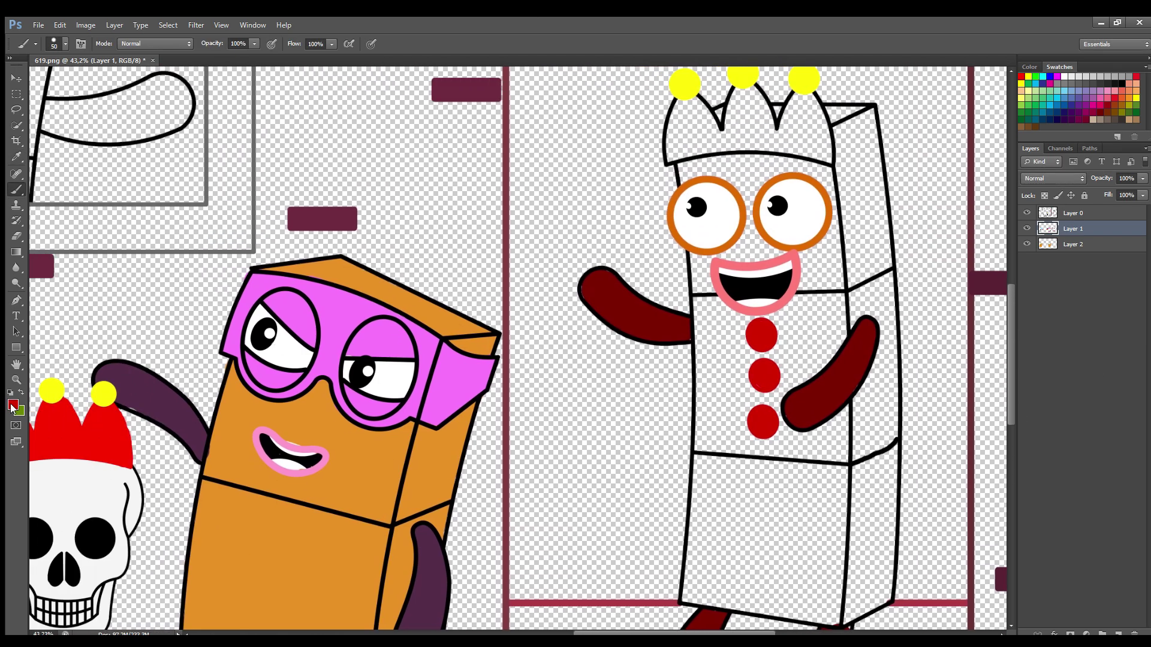
{"action": "key", "text": "bracketright"}
{"action": "key", "text": "bracketright"}
{"action": "key", "text": "bracketright"}
{"action": "mouse_move", "coordinate": [686, 106]}
{"action": "left_mouse_down"}
{"action": "mouse_move", "coordinate": [679, 158]}
{"action": "mouse_move", "coordinate": [776, 146]}
{"action": "mouse_move", "coordinate": [833, 162]}
{"action": "mouse_move", "coordinate": [804, 105]}
{"action": "left_mouse_up"}
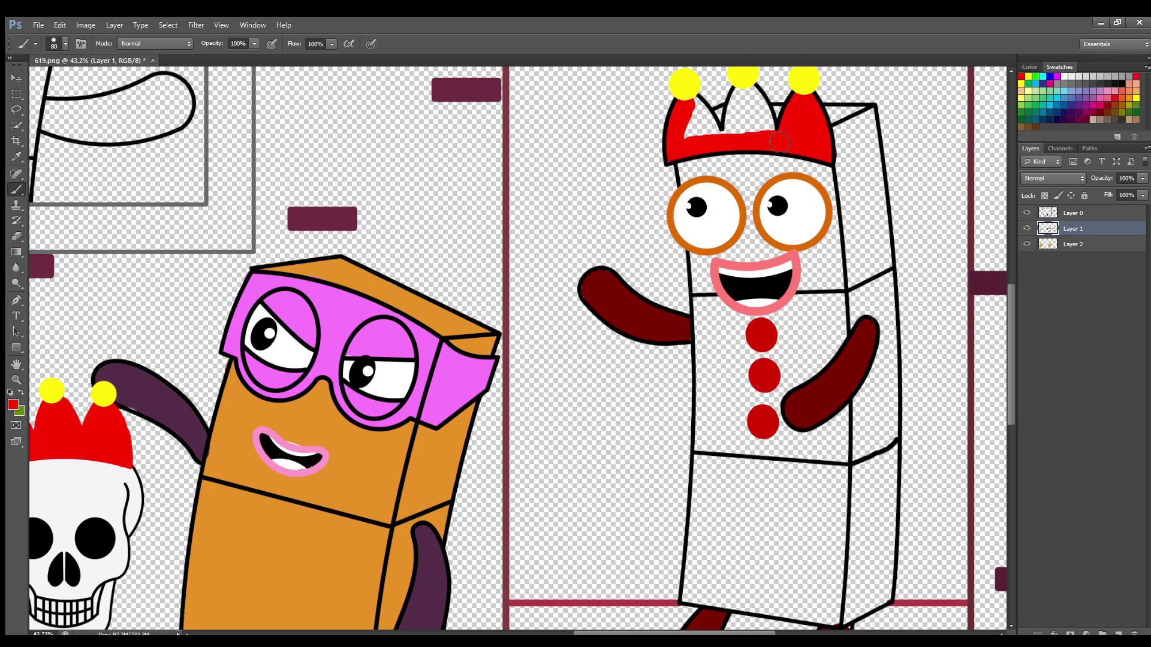
{"action": "mouse_move", "coordinate": [779, 142]}
{"action": "left_mouse_down"}
{"action": "mouse_move", "coordinate": [755, 99]}
{"action": "mouse_move", "coordinate": [765, 139]}
{"action": "mouse_move", "coordinate": [746, 111]}
{"action": "mouse_move", "coordinate": [756, 139]}
{"action": "mouse_move", "coordinate": [699, 117]}
{"action": "left_mouse_up"}
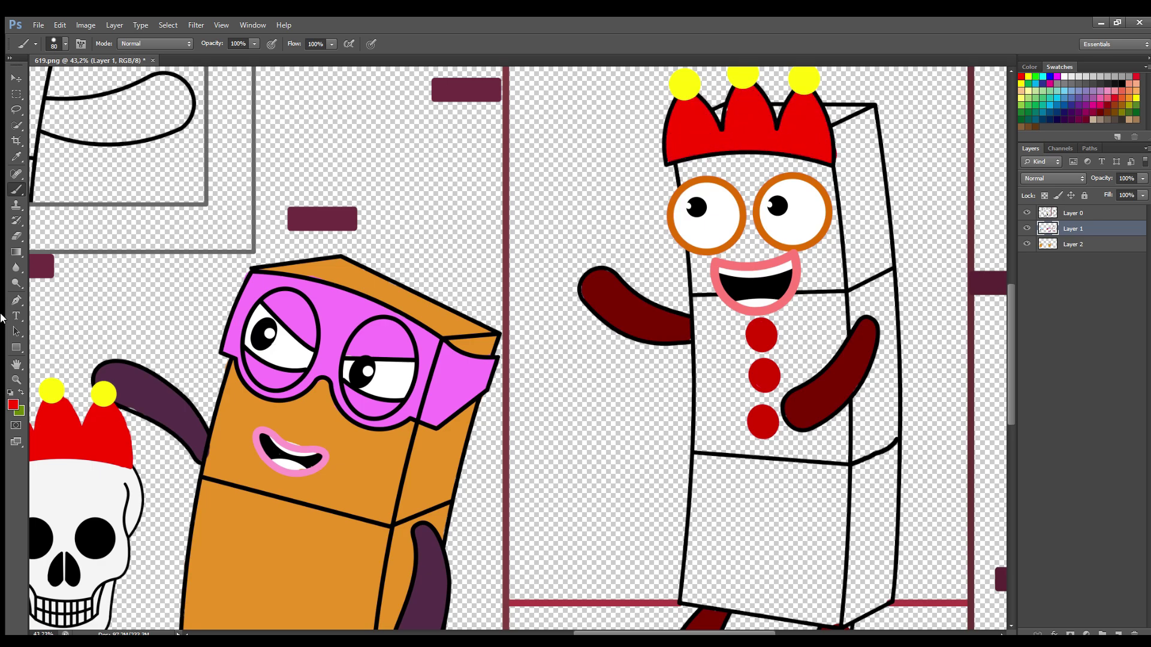
Sample yellow from a crown ball and paint the front of the tall character's body on Layer 2
{"action": "left_click", "coordinate": [690, 94], "text": "alt"}
{"action": "left_click", "coordinate": [1104, 243]}
{"action": "key", "text": "]"}
{"action": "key", "text": "]"}
{"action": "key", "text": "]"}
{"action": "key", "text": "]"}
{"action": "mouse_move", "coordinate": [701, 177]}
{"action": "left_mouse_down"}
{"action": "mouse_move", "coordinate": [825, 188]}
{"action": "mouse_move", "coordinate": [857, 402]}
{"action": "mouse_move", "coordinate": [790, 199]}
{"action": "mouse_move", "coordinate": [715, 301]}
{"action": "mouse_move", "coordinate": [743, 427]}
{"action": "mouse_move", "coordinate": [726, 372]}
{"action": "mouse_move", "coordinate": [737, 432]}
{"action": "mouse_move", "coordinate": [725, 451]}
{"action": "mouse_move", "coordinate": [722, 579]}
{"action": "mouse_move", "coordinate": [716, 590]}
{"action": "mouse_move", "coordinate": [706, 552]}
{"action": "mouse_move", "coordinate": [697, 599]}
{"action": "mouse_move", "coordinate": [834, 618]}
{"action": "mouse_move", "coordinate": [841, 392]}
{"action": "mouse_move", "coordinate": [837, 420]}
{"action": "left_mouse_up"}
{"action": "key", "text": "bracketleft"}
{"action": "key", "text": "bracketleft"}
{"action": "key", "text": "bracketleft"}
{"action": "key", "text": "bracketright"}
{"action": "key", "text": "bracketright"}
{"action": "key", "text": "bracketright"}
{"action": "key", "text": "bracketright"}
{"action": "key", "text": "bracketright"}
{"action": "mouse_move", "coordinate": [765, 309]}
{"action": "left_mouse_down"}
{"action": "mouse_move", "coordinate": [783, 526]}
{"action": "mouse_move", "coordinate": [834, 570]}
{"action": "mouse_move", "coordinate": [857, 608]}
{"action": "mouse_move", "coordinate": [872, 600]}
{"action": "mouse_move", "coordinate": [863, 462]}
{"action": "left_mouse_up"}
Paint the side face of the tall character's body yellow, finishing the narrow areas with a 125 px brush
{"action": "mouse_move", "coordinate": [848, 171]}
{"action": "left_mouse_down"}
{"action": "mouse_move", "coordinate": [806, 148]}
{"action": "mouse_move", "coordinate": [747, 153]}
{"action": "mouse_move", "coordinate": [883, 143]}
{"action": "mouse_move", "coordinate": [875, 134]}
{"action": "mouse_move", "coordinate": [876, 157]}
{"action": "mouse_move", "coordinate": [874, 130]}
{"action": "mouse_move", "coordinate": [890, 233]}
{"action": "mouse_move", "coordinate": [875, 134]}
{"action": "mouse_move", "coordinate": [896, 392]}
{"action": "mouse_move", "coordinate": [890, 533]}
{"action": "mouse_move", "coordinate": [899, 470]}
{"action": "mouse_move", "coordinate": [883, 529]}
{"action": "left_mouse_up"}
{"action": "key", "text": "bracketleft"}
{"action": "key", "text": "bracketleft"}
{"action": "key", "text": "bracketleft"}
{"action": "left_click_drag", "start_coordinate": [854, 305], "coordinate": [854, 195]}
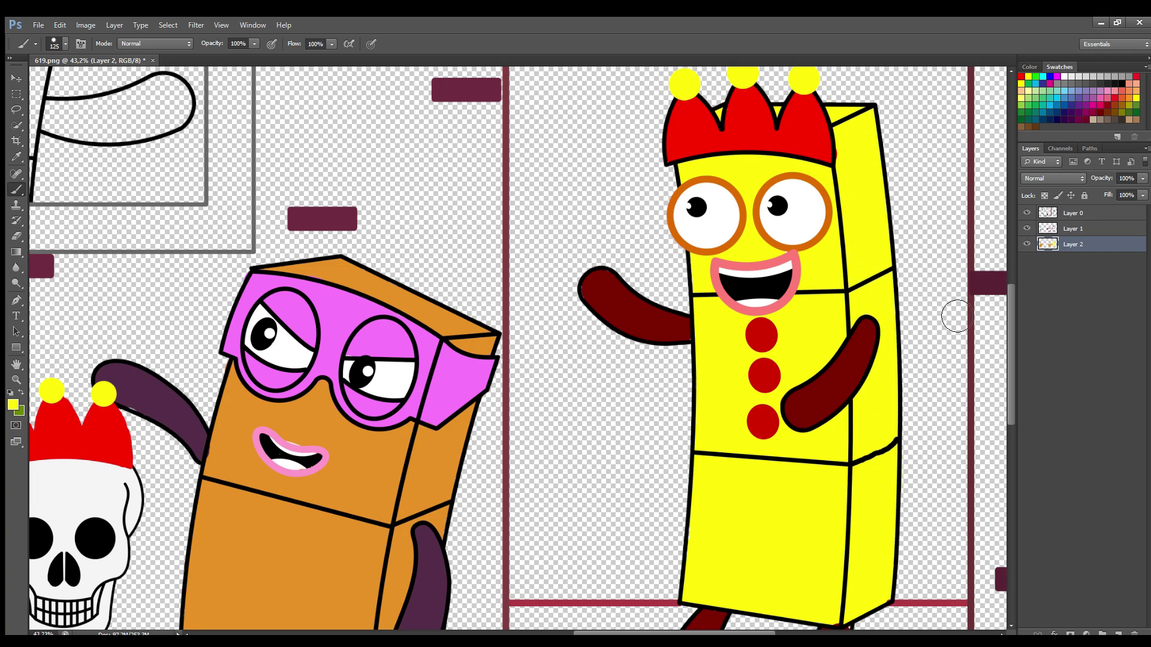
On Layer 1, fill the framed block character's square eyes and its teeth with white
{"action": "left_click", "coordinate": [1070, 231]}
{"action": "left_click_drag", "start_coordinate": [629, 632], "coordinate": [503, 632]}
{"action": "left_click_drag", "start_coordinate": [1011, 410], "coordinate": [1011, 344]}
{"action": "left_click", "coordinate": [12, 405]}
{"action": "key", "text": "Return"}
{"action": "mouse_move", "coordinate": [428, 234]}
{"action": "left_mouse_down"}
{"action": "mouse_move", "coordinate": [432, 295]}
{"action": "mouse_move", "coordinate": [476, 300]}
{"action": "mouse_move", "coordinate": [485, 249]}
{"action": "mouse_move", "coordinate": [444, 257]}
{"action": "left_mouse_up"}
{"action": "mouse_move", "coordinate": [596, 264]}
{"action": "left_mouse_down"}
{"action": "mouse_move", "coordinate": [571, 287]}
{"action": "mouse_move", "coordinate": [565, 318]}
{"action": "mouse_move", "coordinate": [606, 320]}
{"action": "mouse_move", "coordinate": [599, 270]}
{"action": "left_mouse_up"}
{"action": "mouse_move", "coordinate": [489, 408]}
{"action": "left_mouse_down"}
{"action": "mouse_move", "coordinate": [519, 405]}
{"action": "mouse_move", "coordinate": [527, 426]}
{"action": "mouse_move", "coordinate": [435, 419]}
{"action": "left_mouse_up"}
Set the foreground color to black and fill the framed character's mouth interior with a 40 px brush
{"action": "left_click", "coordinate": [13, 405]}
{"action": "left_click", "coordinate": [244, 617]}
{"action": "key", "text": "Return"}
{"action": "key", "text": "bracketleft"}
{"action": "key", "text": "bracketleft"}
{"action": "key", "text": "bracketleft"}
{"action": "key", "text": "bracketleft"}
{"action": "key", "text": "bracketleft"}
{"action": "key", "text": "bracketleft"}
{"action": "key", "text": "bracketleft"}
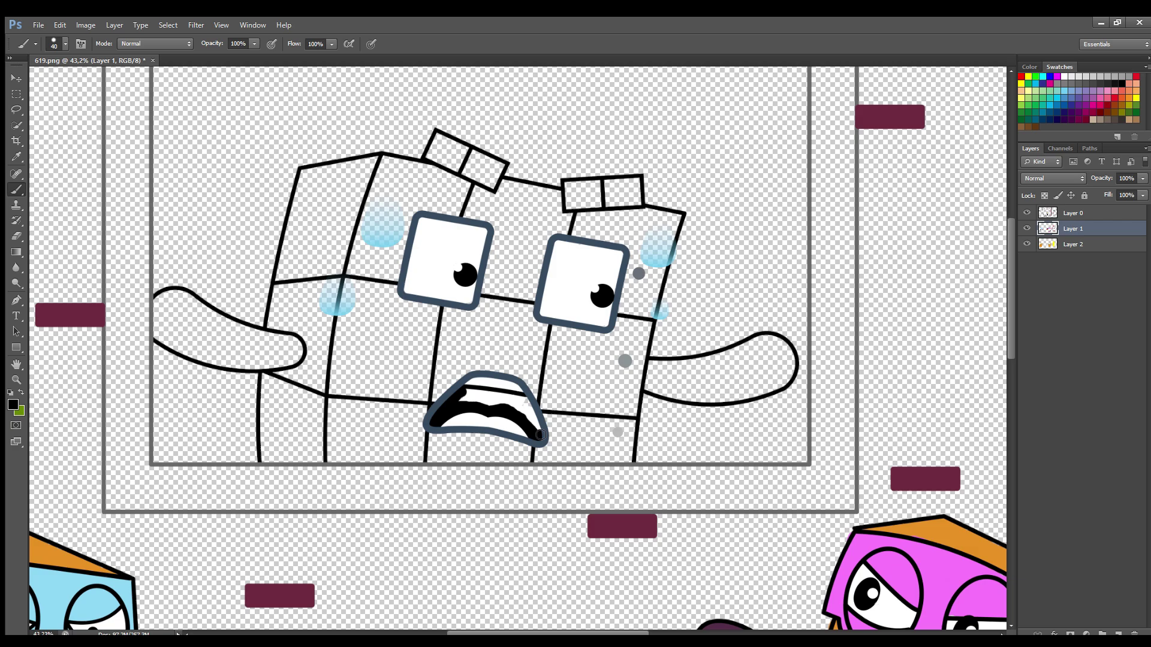
{"action": "mouse_move", "coordinate": [539, 435]}
{"action": "left_mouse_down"}
{"action": "mouse_move", "coordinate": [525, 404]}
{"action": "mouse_move", "coordinate": [482, 395]}
{"action": "mouse_move", "coordinate": [526, 406]}
{"action": "left_mouse_up"}
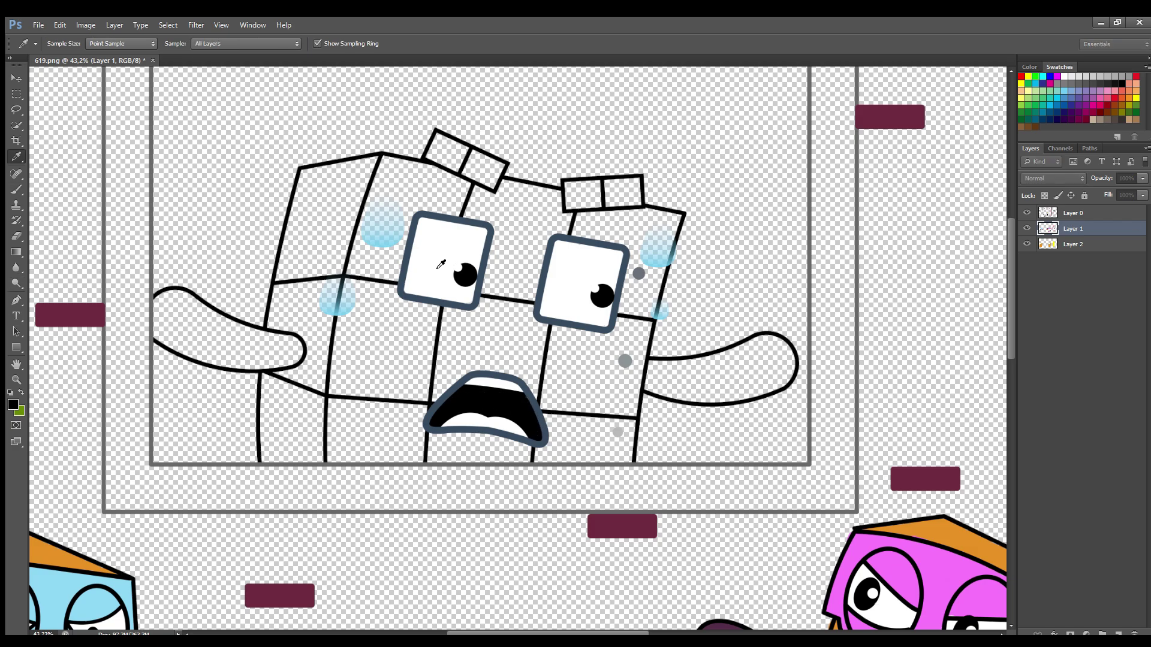
Sample slate blue from the square eye frame and fill the small blocks on top of the framed character's head
{"action": "left_click", "coordinate": [489, 229], "text": "alt"}
{"action": "key", "text": "bracketright"}
{"action": "key", "text": "bracketright"}
{"action": "mouse_move", "coordinate": [442, 137]}
{"action": "left_mouse_down"}
{"action": "mouse_move", "coordinate": [435, 153]}
{"action": "mouse_move", "coordinate": [492, 185]}
{"action": "mouse_move", "coordinate": [459, 154]}
{"action": "left_mouse_up"}
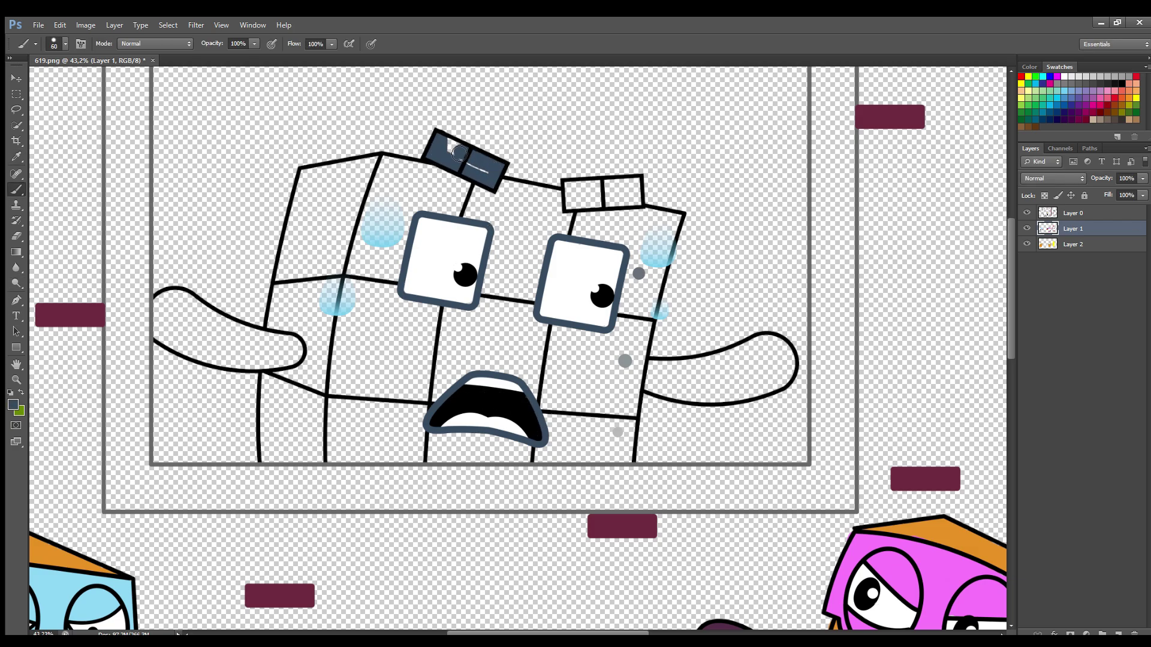
{"action": "mouse_move", "coordinate": [570, 190]}
{"action": "left_mouse_down"}
{"action": "mouse_move", "coordinate": [574, 206]}
{"action": "mouse_move", "coordinate": [632, 201]}
{"action": "mouse_move", "coordinate": [603, 191]}
{"action": "left_mouse_up"}
Fill both of the framed character's arms with slate blue and erase the spill above the arm's outline
{"action": "mouse_move", "coordinate": [661, 374]}
{"action": "left_mouse_down"}
{"action": "mouse_move", "coordinate": [704, 398]}
{"action": "mouse_move", "coordinate": [791, 379]}
{"action": "mouse_move", "coordinate": [767, 355]}
{"action": "mouse_move", "coordinate": [685, 381]}
{"action": "mouse_move", "coordinate": [744, 373]}
{"action": "mouse_move", "coordinate": [677, 375]}
{"action": "mouse_move", "coordinate": [733, 364]}
{"action": "mouse_move", "coordinate": [700, 398]}
{"action": "mouse_move", "coordinate": [772, 366]}
{"action": "left_mouse_up"}
{"action": "mouse_move", "coordinate": [301, 358]}
{"action": "left_mouse_down"}
{"action": "mouse_move", "coordinate": [260, 366]}
{"action": "mouse_move", "coordinate": [204, 348]}
{"action": "left_mouse_up"}
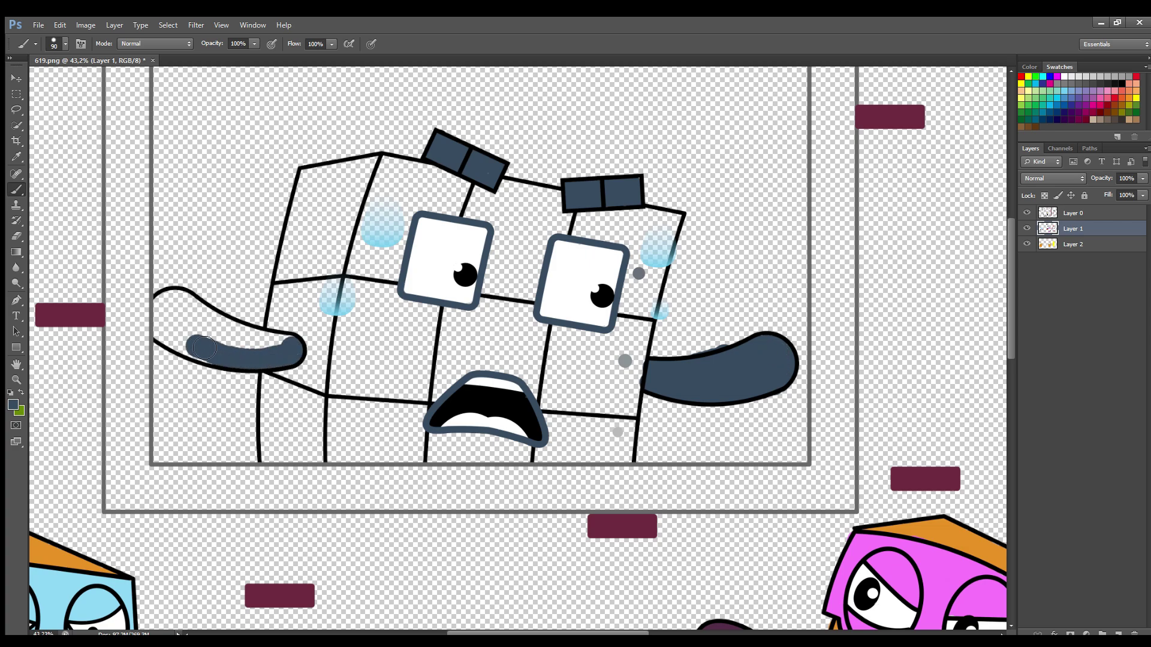
{"action": "mouse_move", "coordinate": [294, 362]}
{"action": "left_mouse_down"}
{"action": "mouse_move", "coordinate": [182, 316]}
{"action": "mouse_move", "coordinate": [181, 343]}
{"action": "mouse_move", "coordinate": [216, 363]}
{"action": "left_mouse_up"}
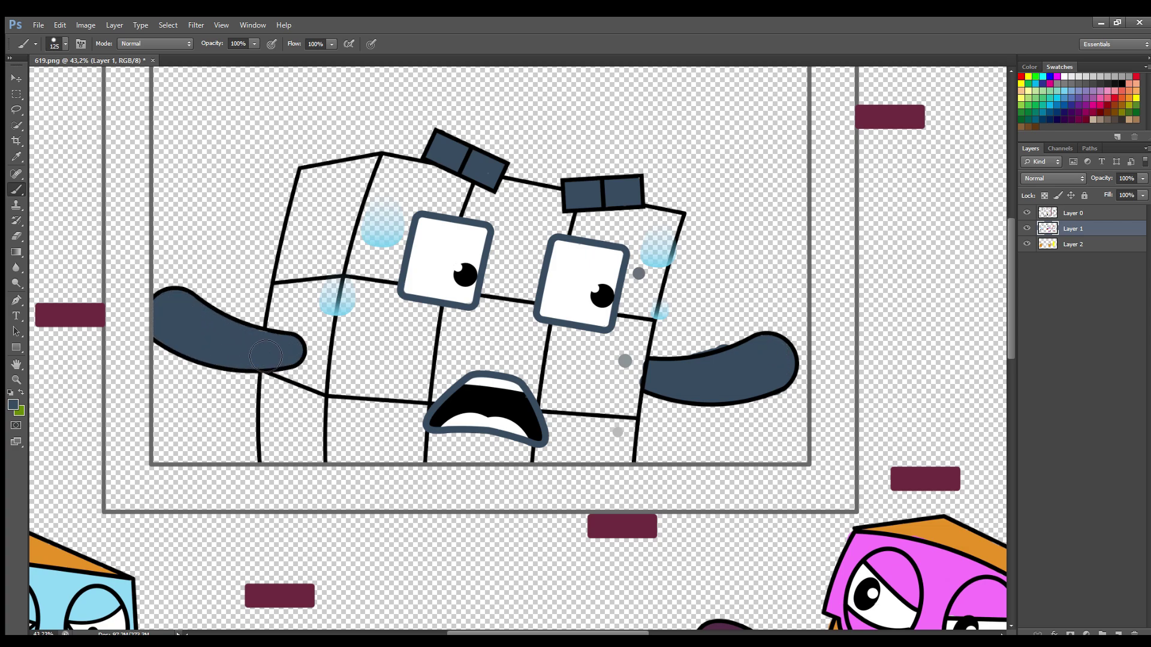
{"action": "left_click", "coordinate": [13, 236]}
{"action": "left_click", "coordinate": [16, 189]}
Sample the dark gray dot and paint the top row of the framed character's blocks on Layer 2
{"action": "left_click", "coordinate": [639, 273], "text": "alt"}
{"action": "left_click", "coordinate": [1069, 244]}
{"action": "mouse_move", "coordinate": [382, 169]}
{"action": "left_mouse_down"}
{"action": "mouse_move", "coordinate": [366, 263]}
{"action": "mouse_move", "coordinate": [655, 318]}
{"action": "mouse_move", "coordinate": [677, 232]}
{"action": "mouse_move", "coordinate": [516, 199]}
{"action": "mouse_move", "coordinate": [535, 203]}
{"action": "mouse_move", "coordinate": [415, 196]}
{"action": "mouse_move", "coordinate": [617, 256]}
{"action": "mouse_move", "coordinate": [611, 283]}
{"action": "mouse_move", "coordinate": [407, 260]}
{"action": "mouse_move", "coordinate": [529, 265]}
{"action": "mouse_move", "coordinate": [374, 193]}
{"action": "mouse_move", "coordinate": [332, 198]}
{"action": "mouse_move", "coordinate": [302, 302]}
{"action": "mouse_move", "coordinate": [358, 243]}
{"action": "mouse_move", "coordinate": [339, 280]}
{"action": "left_mouse_up"}
{"action": "key", "text": "bracketleft"}
{"action": "key", "text": "bracketright"}
{"action": "key", "text": "bracketright"}
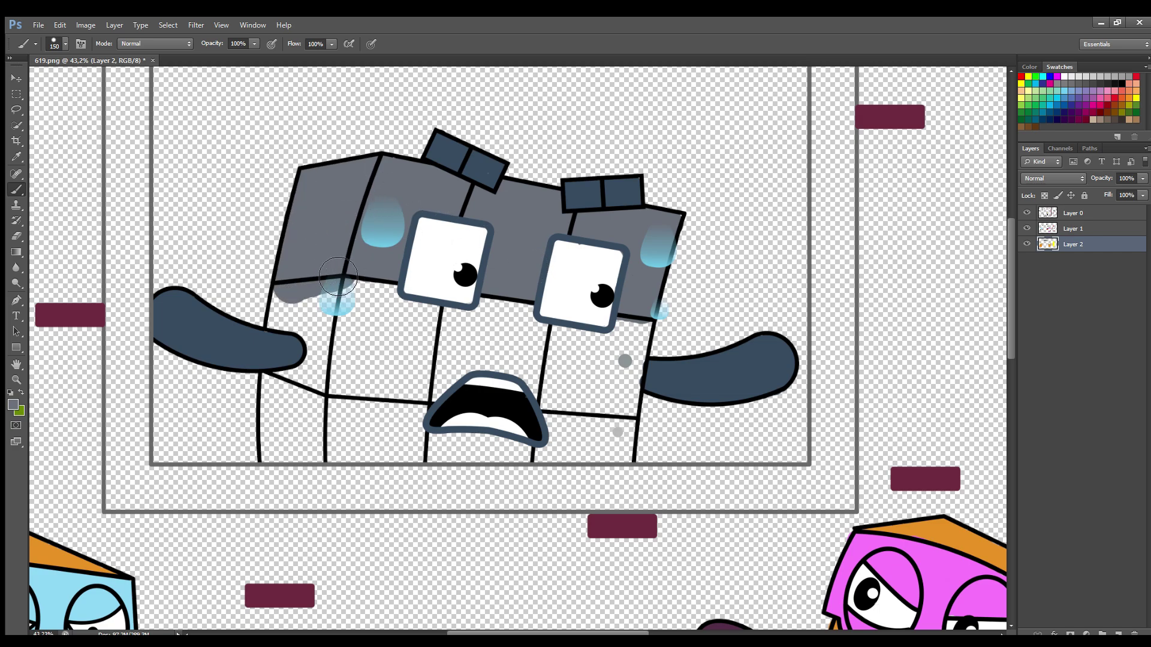
Sample the medium gray dot and paint the middle row of the framed character's blocks
{"action": "left_click", "coordinate": [623, 363], "text": "alt"}
{"action": "key", "text": "bracketleft"}
{"action": "key", "text": "bracketleft"}
{"action": "key", "text": "bracketleft"}
{"action": "mouse_move", "coordinate": [643, 330]}
{"action": "left_mouse_down"}
{"action": "mouse_move", "coordinate": [637, 415]}
{"action": "mouse_move", "coordinate": [508, 412]}
{"action": "mouse_move", "coordinate": [376, 395]}
{"action": "mouse_move", "coordinate": [350, 356]}
{"action": "mouse_move", "coordinate": [356, 297]}
{"action": "mouse_move", "coordinate": [540, 321]}
{"action": "mouse_move", "coordinate": [618, 347]}
{"action": "mouse_move", "coordinate": [641, 338]}
{"action": "mouse_move", "coordinate": [636, 355]}
{"action": "mouse_move", "coordinate": [525, 392]}
{"action": "mouse_move", "coordinate": [380, 378]}
{"action": "mouse_move", "coordinate": [531, 357]}
{"action": "mouse_move", "coordinate": [523, 333]}
{"action": "mouse_move", "coordinate": [365, 349]}
{"action": "mouse_move", "coordinate": [351, 311]}
{"action": "mouse_move", "coordinate": [302, 314]}
{"action": "mouse_move", "coordinate": [299, 375]}
{"action": "mouse_move", "coordinate": [342, 396]}
{"action": "mouse_move", "coordinate": [328, 377]}
{"action": "mouse_move", "coordinate": [275, 389]}
{"action": "mouse_move", "coordinate": [279, 459]}
{"action": "mouse_move", "coordinate": [441, 446]}
{"action": "left_mouse_up"}
{"action": "key", "text": "bracketright"}
{"action": "key", "text": "bracketright"}
{"action": "key", "text": "bracketright"}
Sample the light gray dot and paint the bottom row of the framed character's blocks
{"action": "left_click", "coordinate": [616, 434], "text": "alt"}
{"action": "key", "text": "bracketleft"}
{"action": "key", "text": "bracketleft"}
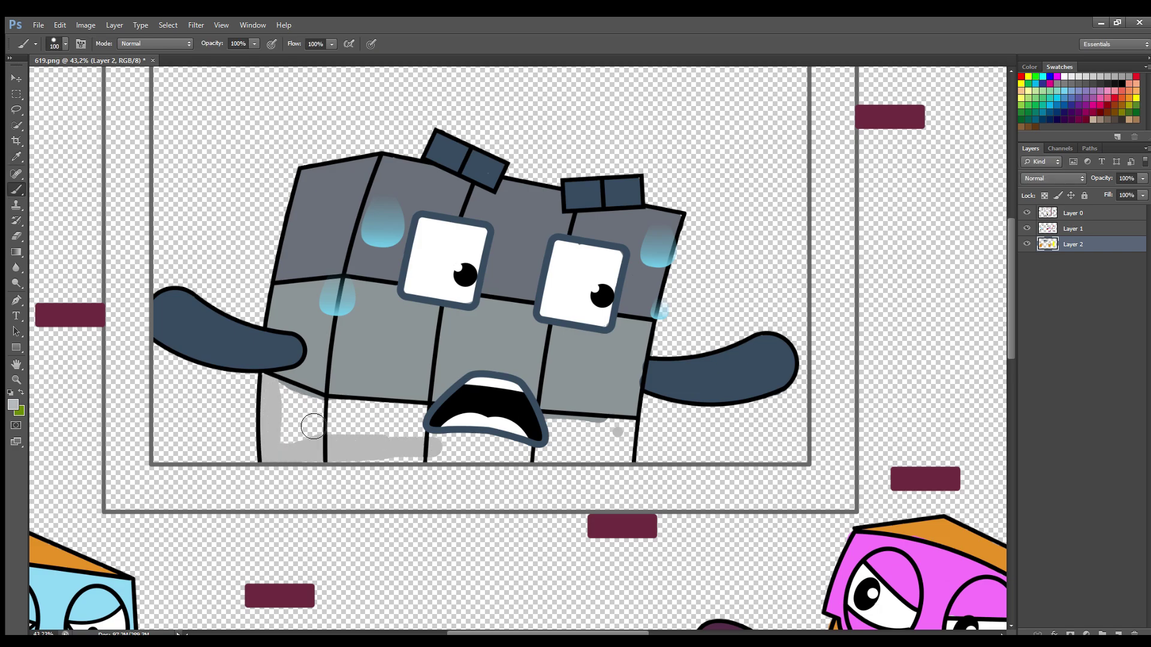
{"action": "key", "text": "bracketright"}
{"action": "mouse_move", "coordinate": [313, 426]}
{"action": "left_mouse_down"}
{"action": "mouse_move", "coordinate": [297, 445]}
{"action": "mouse_move", "coordinate": [359, 459]}
{"action": "mouse_move", "coordinate": [634, 461]}
{"action": "mouse_move", "coordinate": [604, 462]}
{"action": "mouse_move", "coordinate": [631, 460]}
{"action": "mouse_move", "coordinate": [634, 435]}
{"action": "mouse_move", "coordinate": [555, 427]}
{"action": "left_mouse_up"}
{"action": "key", "text": "bracketleft"}
{"action": "key", "text": "bracketleft"}
{"action": "key", "text": "bracketleft"}
{"action": "mouse_move", "coordinate": [419, 415]}
{"action": "left_mouse_down"}
{"action": "mouse_move", "coordinate": [378, 421]}
{"action": "mouse_move", "coordinate": [384, 413]}
{"action": "mouse_move", "coordinate": [318, 436]}
{"action": "left_mouse_up"}
Create a new layer beneath Layer 2 and paint the left side of the picture frame dark gray with a 125 px brush
{"action": "key", "text": "ctrl+shift+alt+n"}
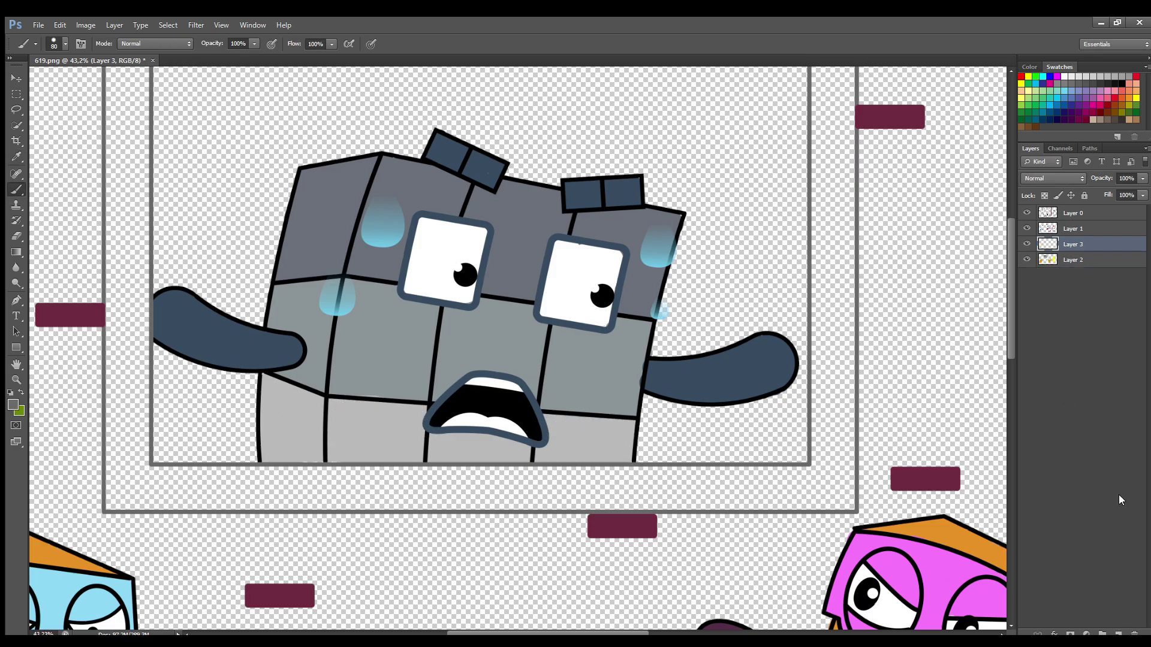
{"action": "scroll", "coordinate": [875, 411], "scroll_direction": "down", "scroll_amount": 1}
{"action": "scroll", "coordinate": [992, 345], "scroll_direction": "down", "scroll_amount": 1}
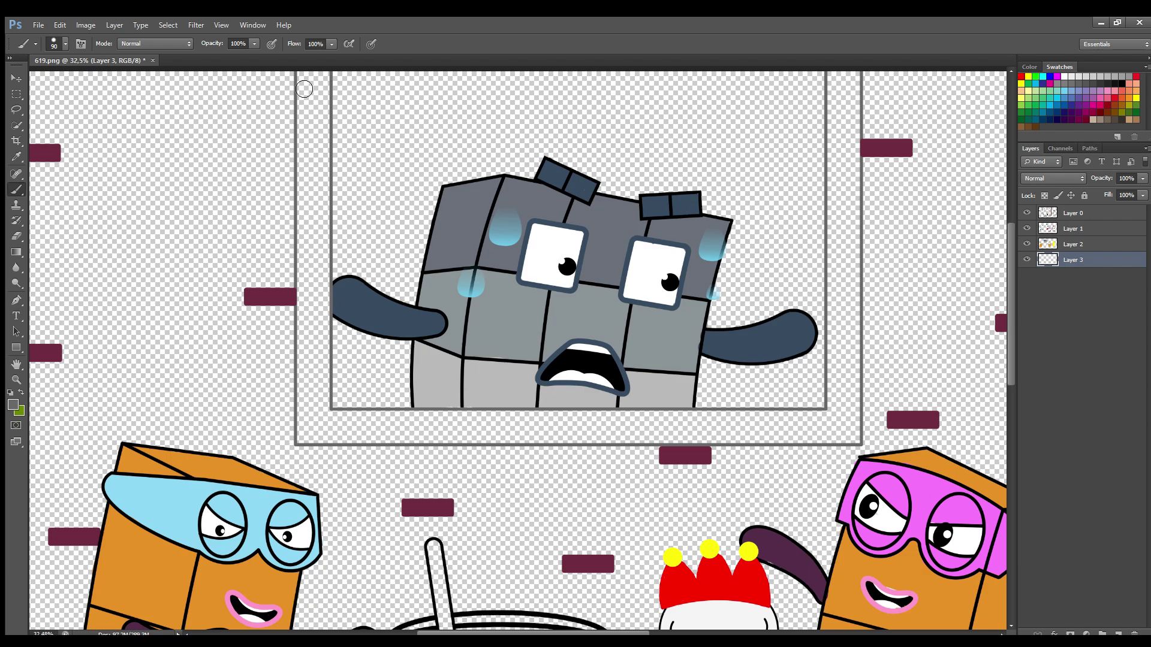
{"action": "key", "text": "bracketright"}
{"action": "key", "text": "bracketright"}
{"action": "key", "text": "bracketright"}
{"action": "mouse_move", "coordinate": [307, 77]}
{"action": "left_mouse_down"}
{"action": "mouse_move", "coordinate": [329, 86]}
{"action": "mouse_move", "coordinate": [327, 114]}
{"action": "mouse_move", "coordinate": [313, 106]}
{"action": "mouse_move", "coordinate": [315, 168]}
{"action": "mouse_move", "coordinate": [336, 200]}
{"action": "mouse_move", "coordinate": [327, 151]}
{"action": "mouse_move", "coordinate": [326, 242]}
{"action": "mouse_move", "coordinate": [311, 187]}
{"action": "mouse_move", "coordinate": [314, 303]}
{"action": "left_mouse_up"}
{"action": "key", "text": "ctrl+z"}
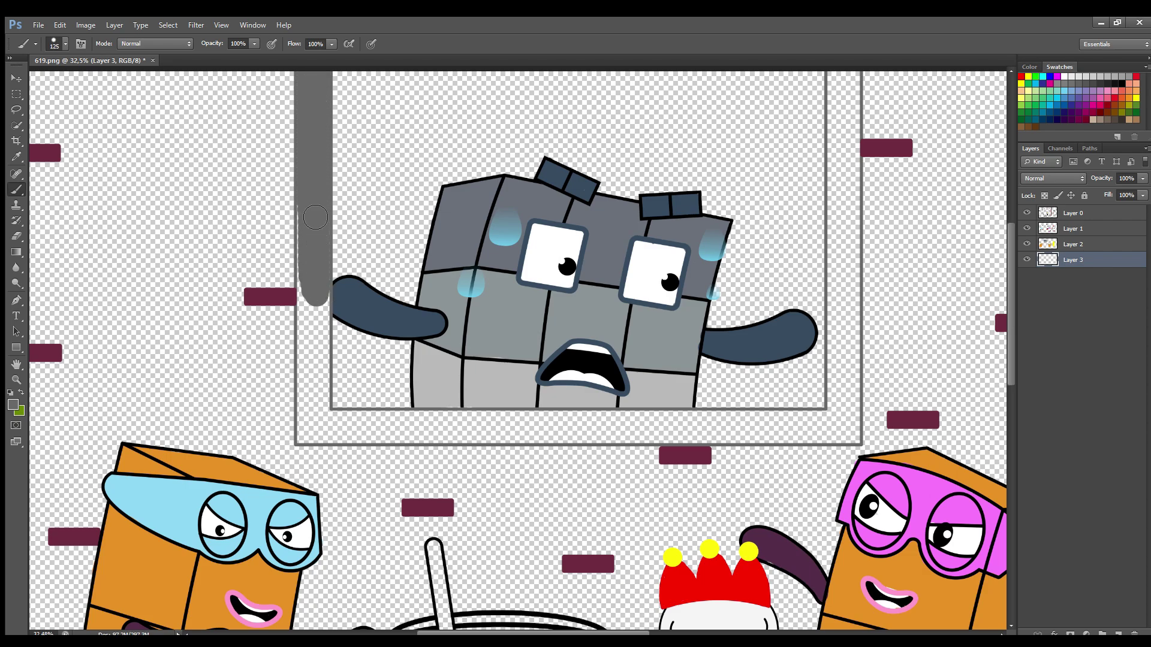
{"action": "left_click_drag", "start_coordinate": [315, 217], "coordinate": [318, 439]}
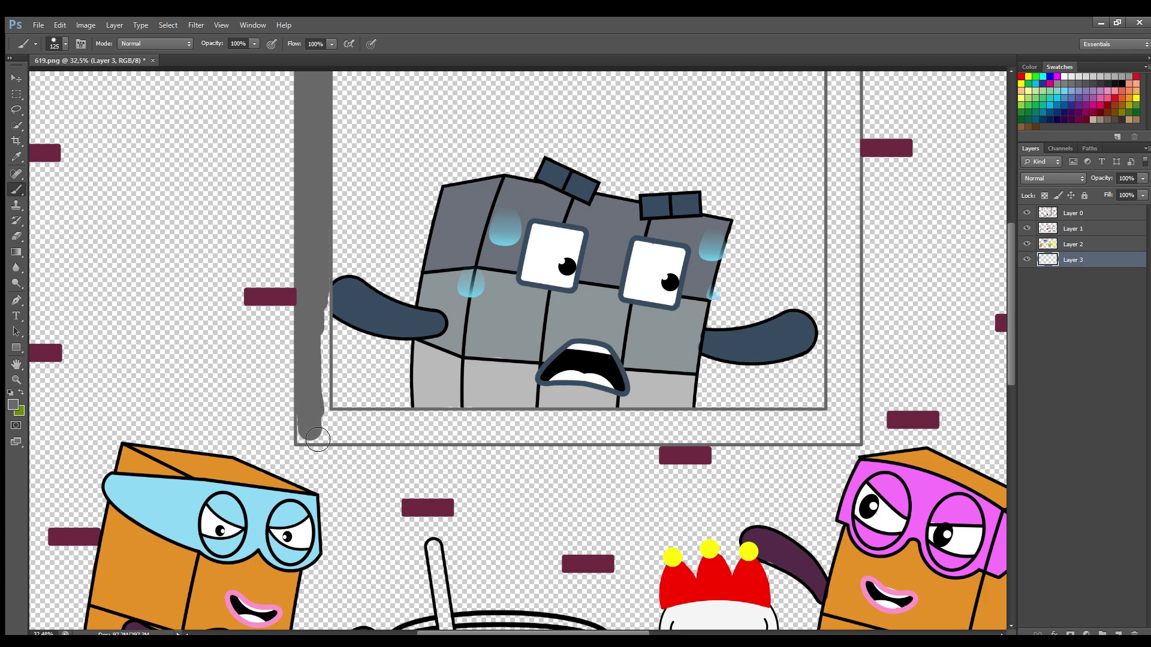
Paint the bottom of the picture frame dark gray and fill the remaining gaps along its inner edge
{"action": "key", "text": "bracketleft"}
{"action": "key", "text": "bracketleft"}
{"action": "mouse_move", "coordinate": [324, 444]}
{"action": "left_mouse_down"}
{"action": "mouse_move", "coordinate": [606, 426]}
{"action": "mouse_move", "coordinate": [694, 432]}
{"action": "mouse_move", "coordinate": [480, 440]}
{"action": "mouse_move", "coordinate": [734, 430]}
{"action": "left_mouse_up"}
{"action": "key", "text": "e"}
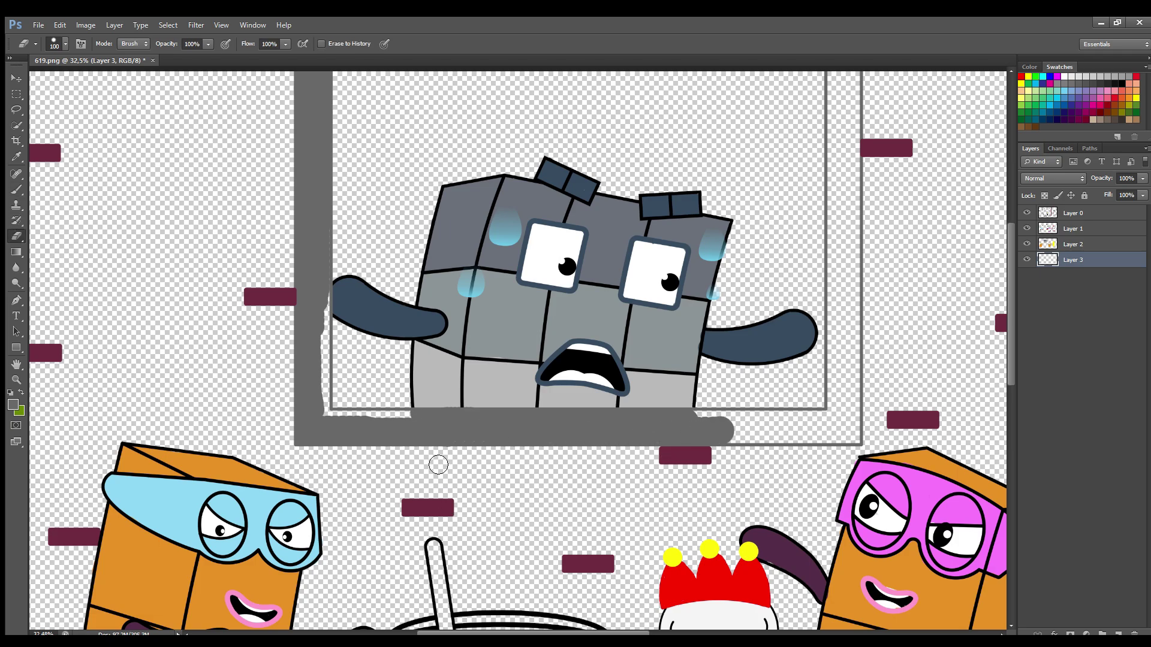
{"action": "left_click", "coordinate": [14, 191]}
{"action": "mouse_move", "coordinate": [323, 322]}
{"action": "left_mouse_down"}
{"action": "mouse_move", "coordinate": [324, 357]}
{"action": "mouse_move", "coordinate": [370, 436]}
{"action": "mouse_move", "coordinate": [743, 429]}
{"action": "mouse_move", "coordinate": [788, 442]}
{"action": "mouse_move", "coordinate": [779, 420]}
{"action": "mouse_move", "coordinate": [754, 441]}
{"action": "mouse_move", "coordinate": [844, 441]}
{"action": "mouse_move", "coordinate": [840, 376]}
{"action": "left_mouse_up"}
Paint the right side of the picture frame dark gray on Layer 3
{"action": "key", "text": "bracketleft"}
{"action": "key", "text": "bracketleft"}
{"action": "key", "text": "bracketleft"}
{"action": "key", "text": "bracketright"}
{"action": "key", "text": "bracketright"}
{"action": "key", "text": "bracketright"}
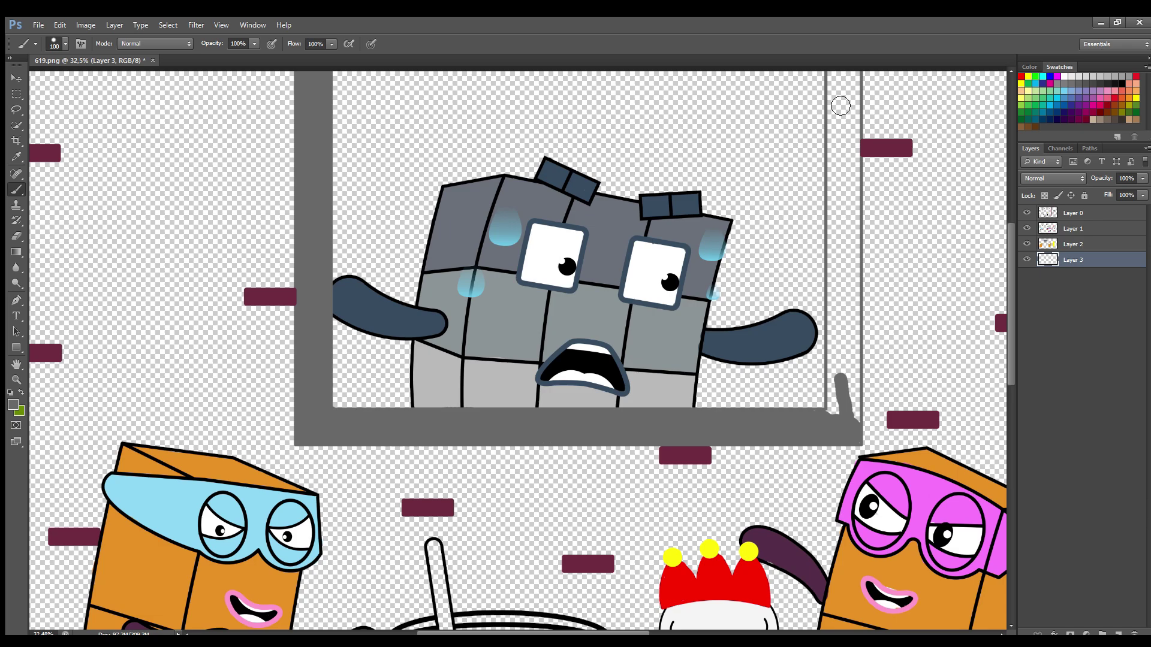
{"action": "left_click_drag", "start_coordinate": [856, 91], "coordinate": [845, 142]}
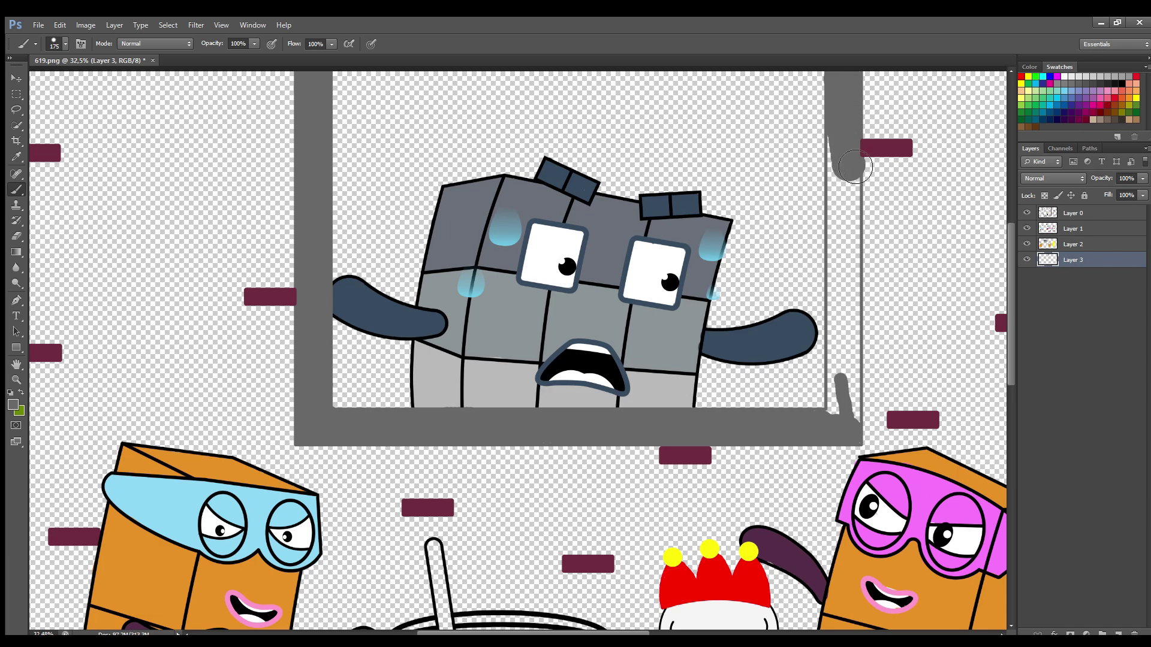
{"action": "mouse_move", "coordinate": [854, 135]}
{"action": "left_mouse_down"}
{"action": "mouse_move", "coordinate": [857, 430]}
{"action": "mouse_move", "coordinate": [855, 331]}
{"action": "left_mouse_up"}
{"action": "key", "text": "e"}
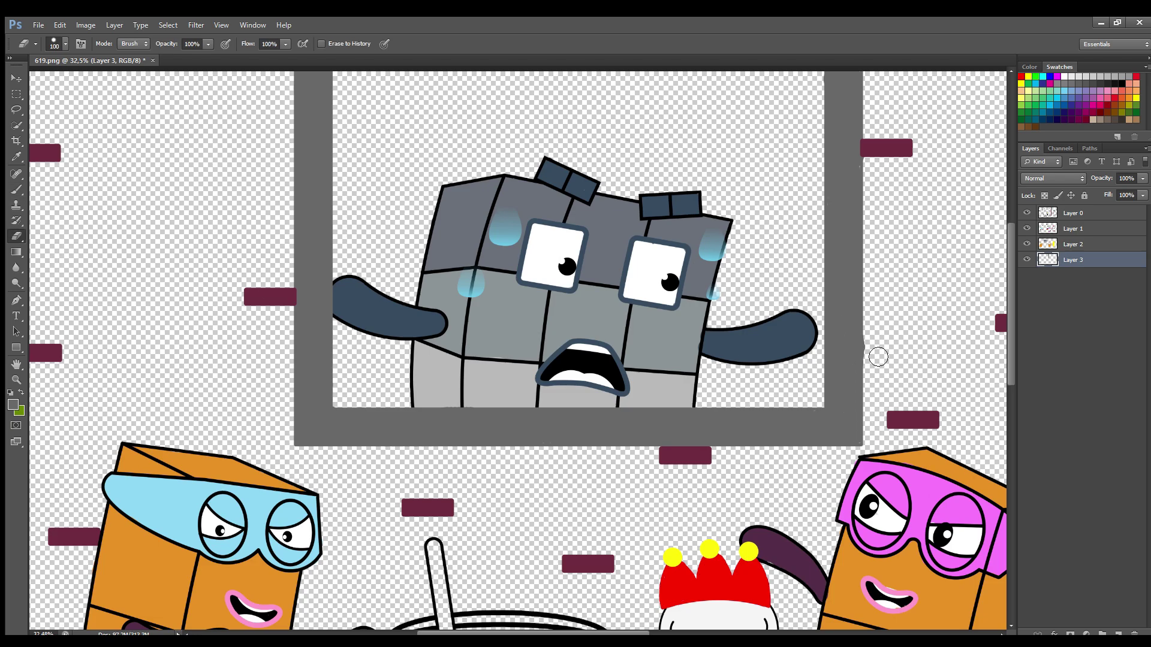
Fill the rocks beneath the cauldron with a darker gray on Layer 1 using a 90 px brush
{"action": "scroll", "coordinate": [653, 483], "scroll_direction": "down", "scroll_amount": 5}
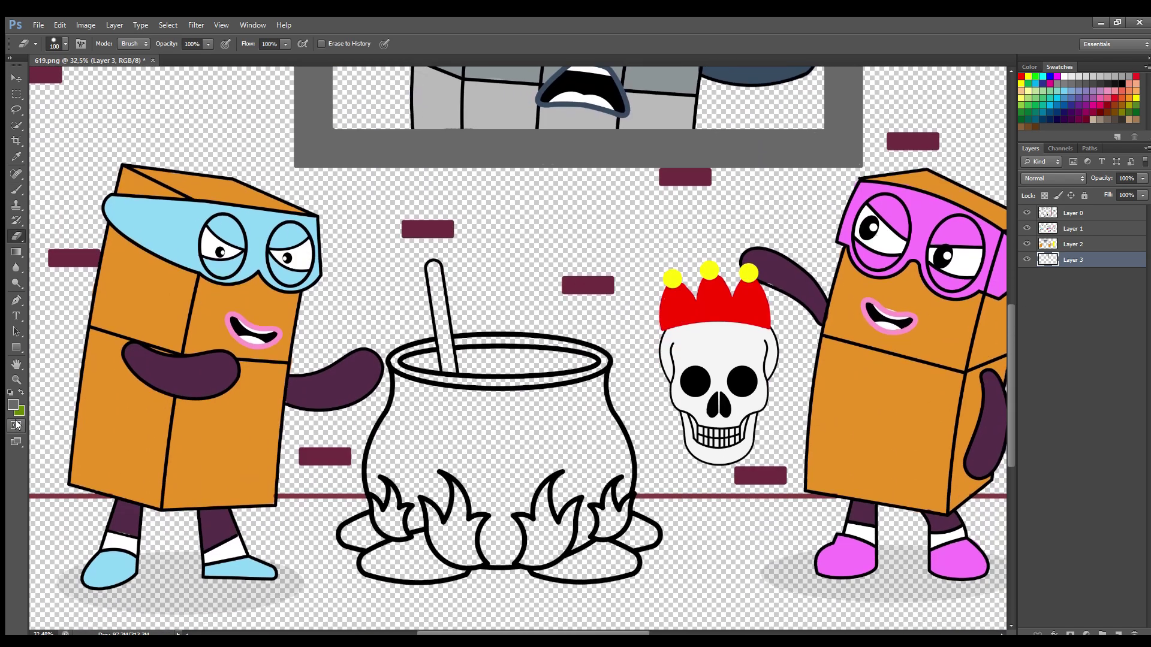
{"action": "left_click", "coordinate": [1067, 229]}
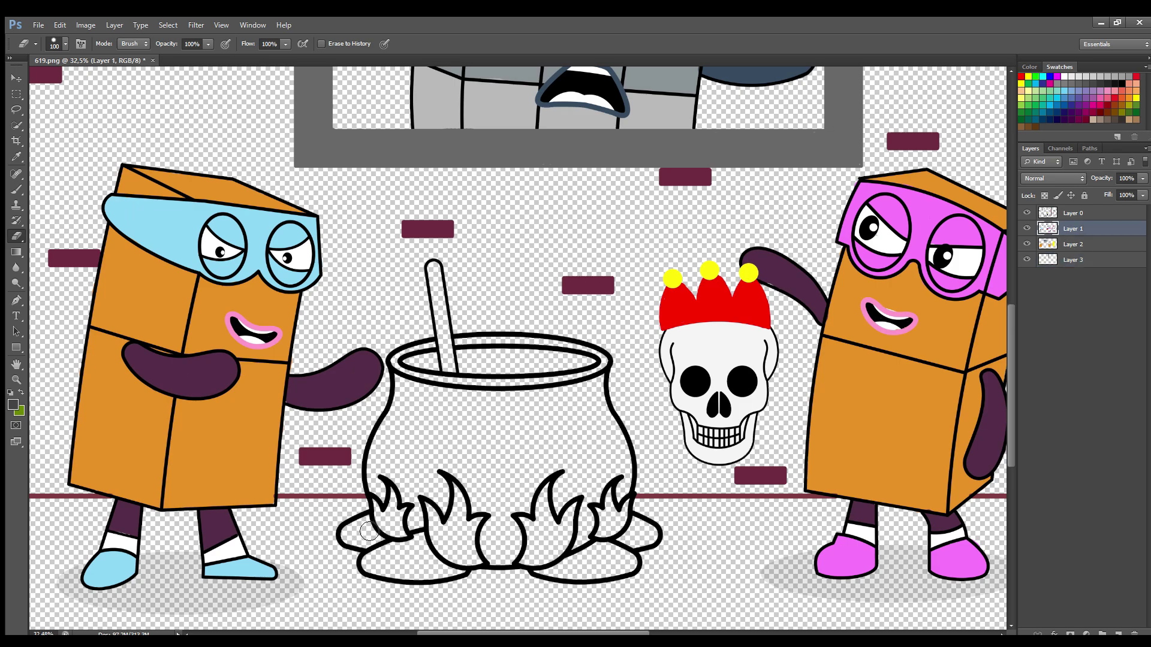
{"action": "left_click", "coordinate": [9, 191]}
{"action": "mouse_move", "coordinate": [360, 526]}
{"action": "left_mouse_down"}
{"action": "mouse_move", "coordinate": [385, 548]}
{"action": "mouse_move", "coordinate": [356, 543]}
{"action": "left_mouse_up"}
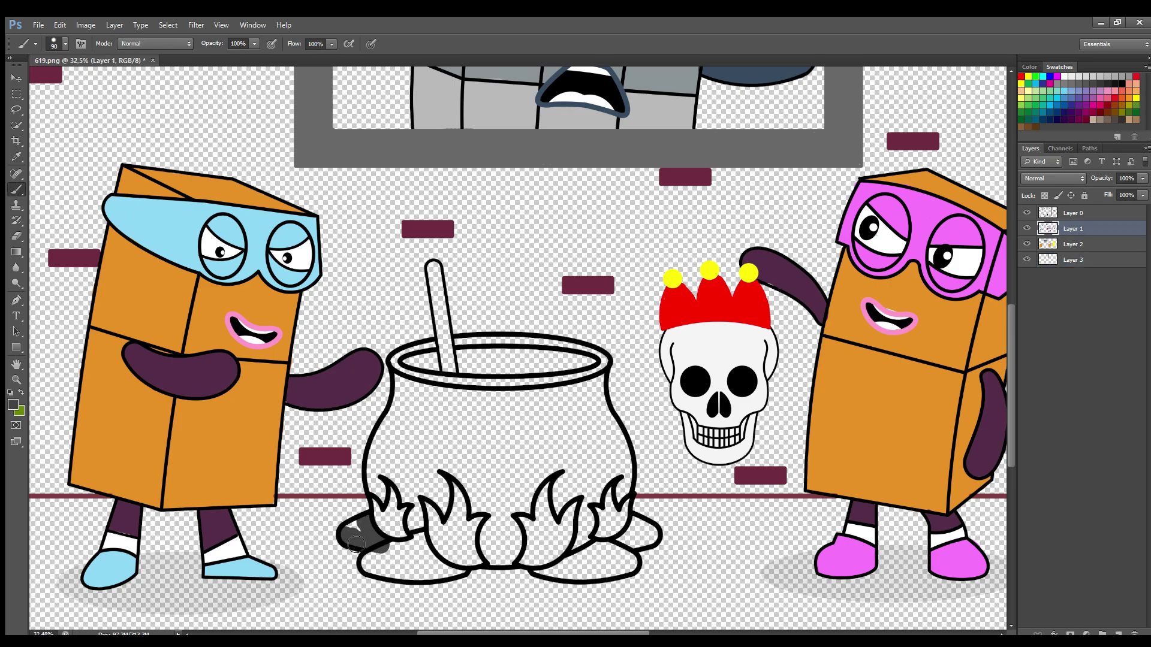
{"action": "mouse_move", "coordinate": [427, 541]}
{"action": "left_mouse_down"}
{"action": "mouse_move", "coordinate": [376, 573]}
{"action": "mouse_move", "coordinate": [455, 578]}
{"action": "mouse_move", "coordinate": [417, 560]}
{"action": "mouse_move", "coordinate": [615, 565]}
{"action": "left_mouse_up"}
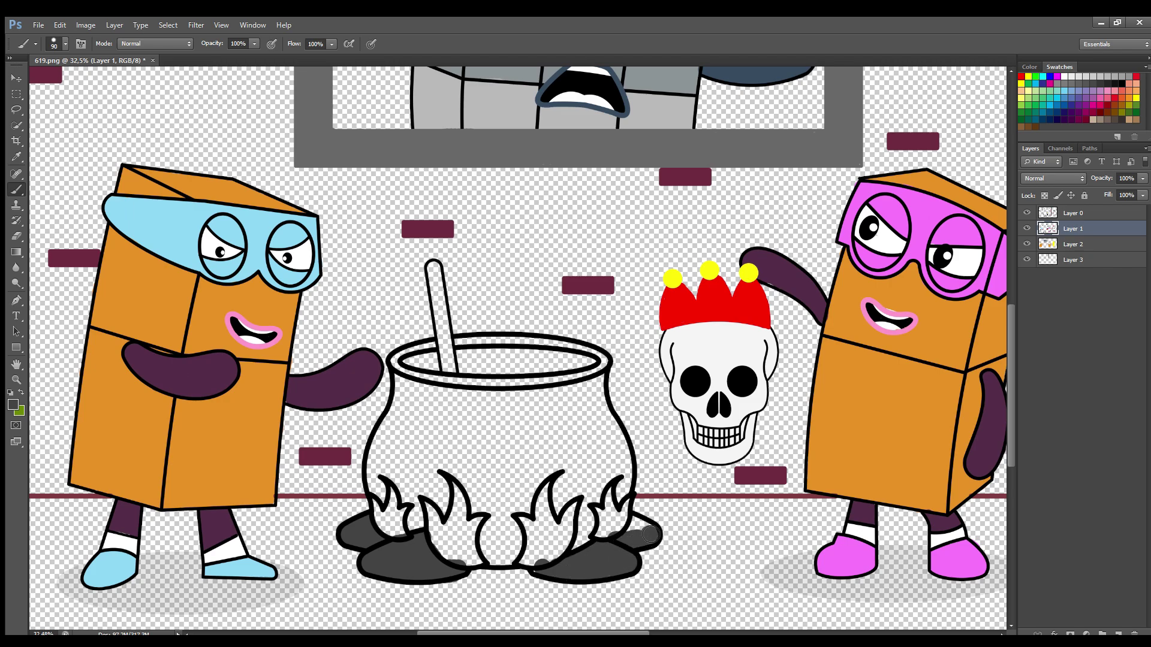
Fill the four flames beneath the cauldron with orange on Layer 1 using a 60 px brush
{"action": "key", "text": "i"}
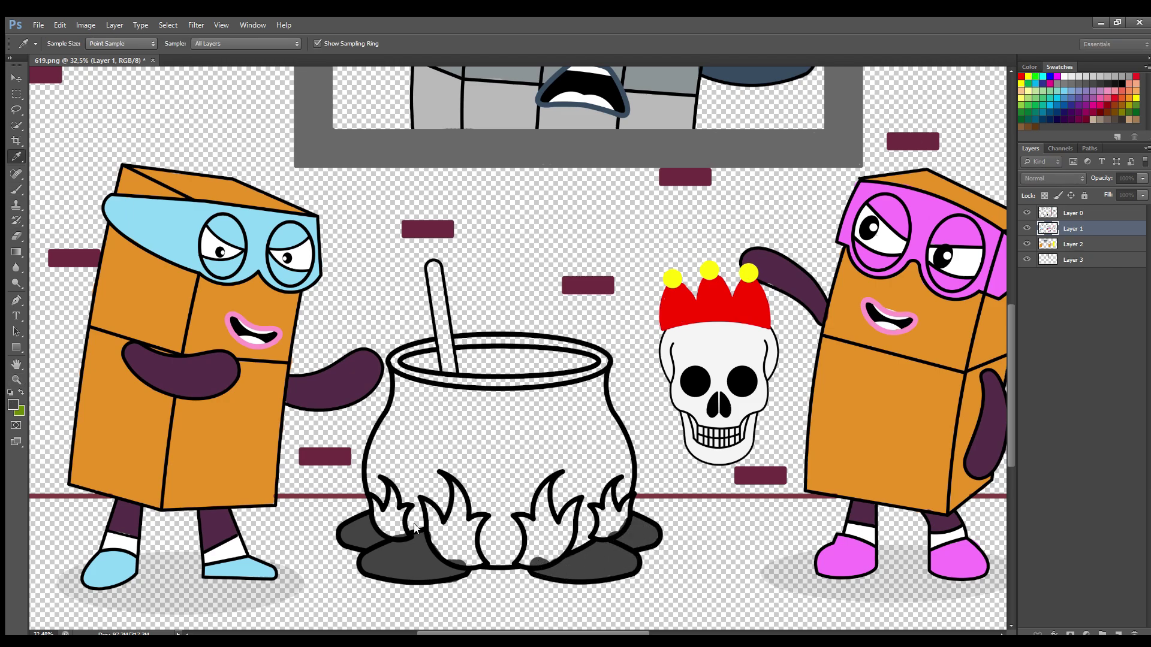
{"action": "key", "text": "b"}
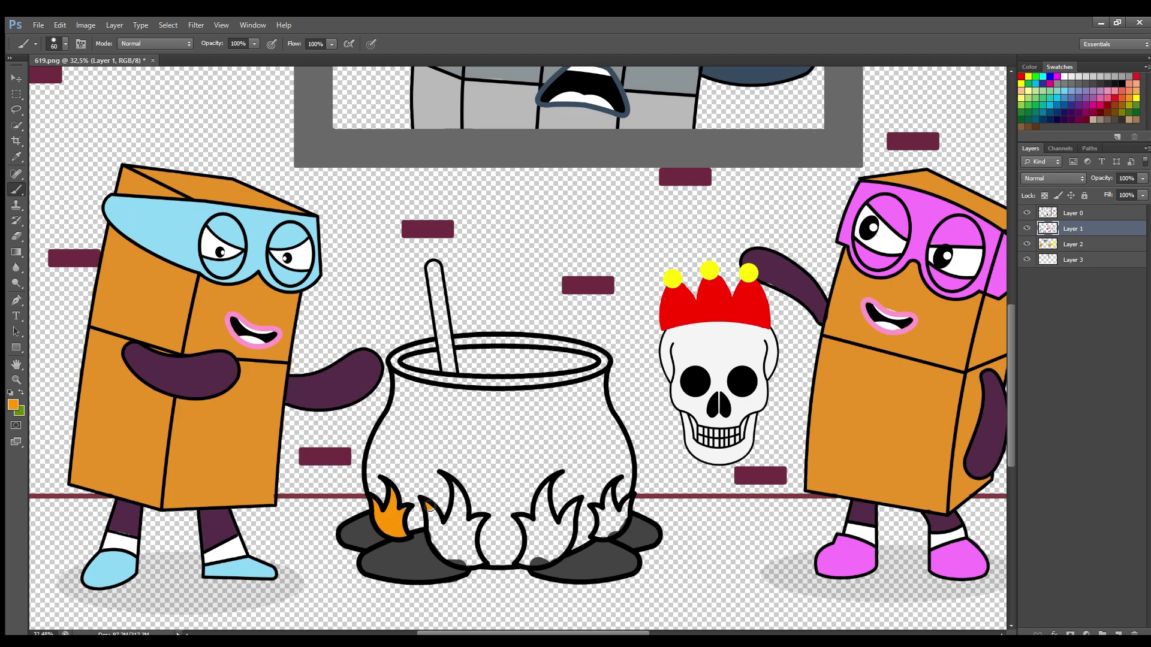
{"action": "mouse_move", "coordinate": [429, 506]}
{"action": "left_mouse_down"}
{"action": "mouse_move", "coordinate": [455, 561]}
{"action": "mouse_move", "coordinate": [479, 563]}
{"action": "mouse_move", "coordinate": [476, 521]}
{"action": "mouse_move", "coordinate": [460, 495]}
{"action": "mouse_move", "coordinate": [446, 530]}
{"action": "mouse_move", "coordinate": [463, 556]}
{"action": "mouse_move", "coordinate": [438, 522]}
{"action": "left_mouse_up"}
{"action": "key", "text": "bracketright"}
{"action": "mouse_move", "coordinate": [520, 562]}
{"action": "left_mouse_down"}
{"action": "mouse_move", "coordinate": [570, 535]}
{"action": "mouse_move", "coordinate": [576, 509]}
{"action": "mouse_move", "coordinate": [555, 529]}
{"action": "mouse_move", "coordinate": [546, 488]}
{"action": "mouse_move", "coordinate": [525, 520]}
{"action": "mouse_move", "coordinate": [544, 549]}
{"action": "left_mouse_up"}
{"action": "left_click_drag", "start_coordinate": [613, 492], "coordinate": [627, 507]}
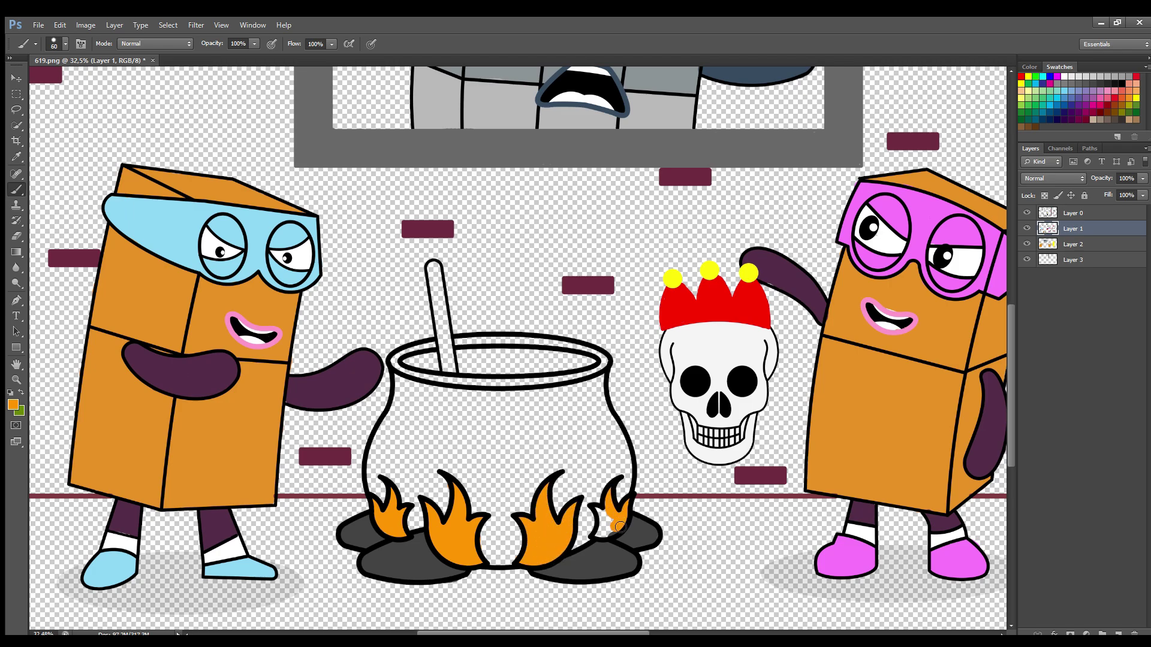
Set the painting color to red-orange for shading the flames
{"action": "key", "text": "i"}
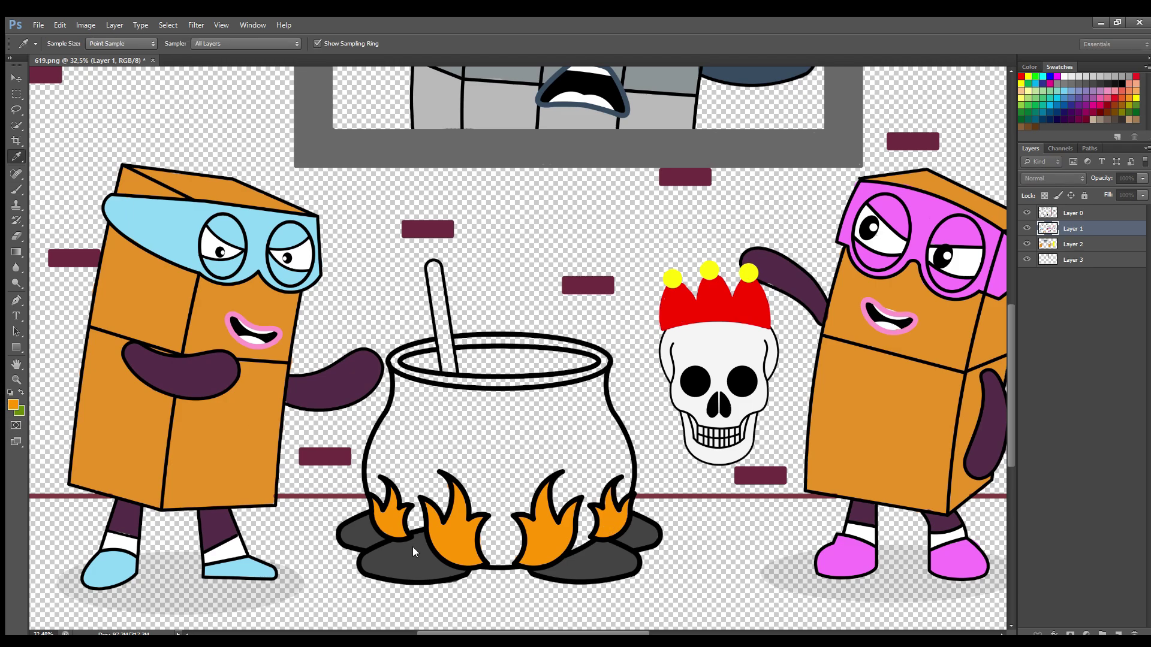
{"action": "key", "text": "Return"}
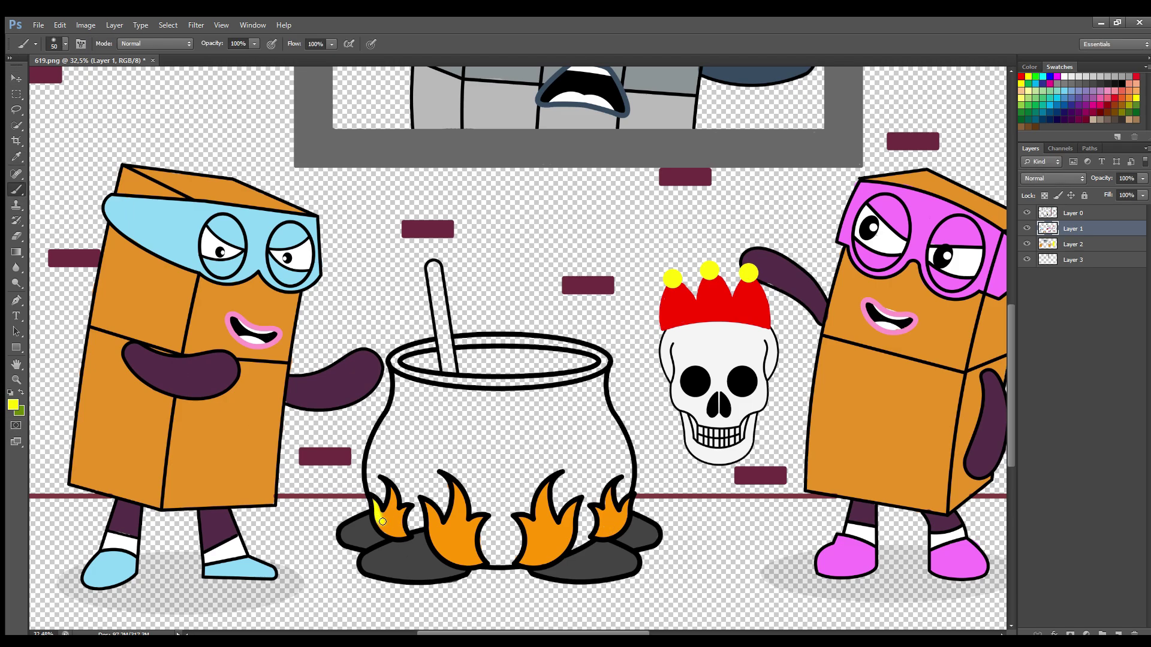
{"action": "left_click", "coordinate": [14, 405]}
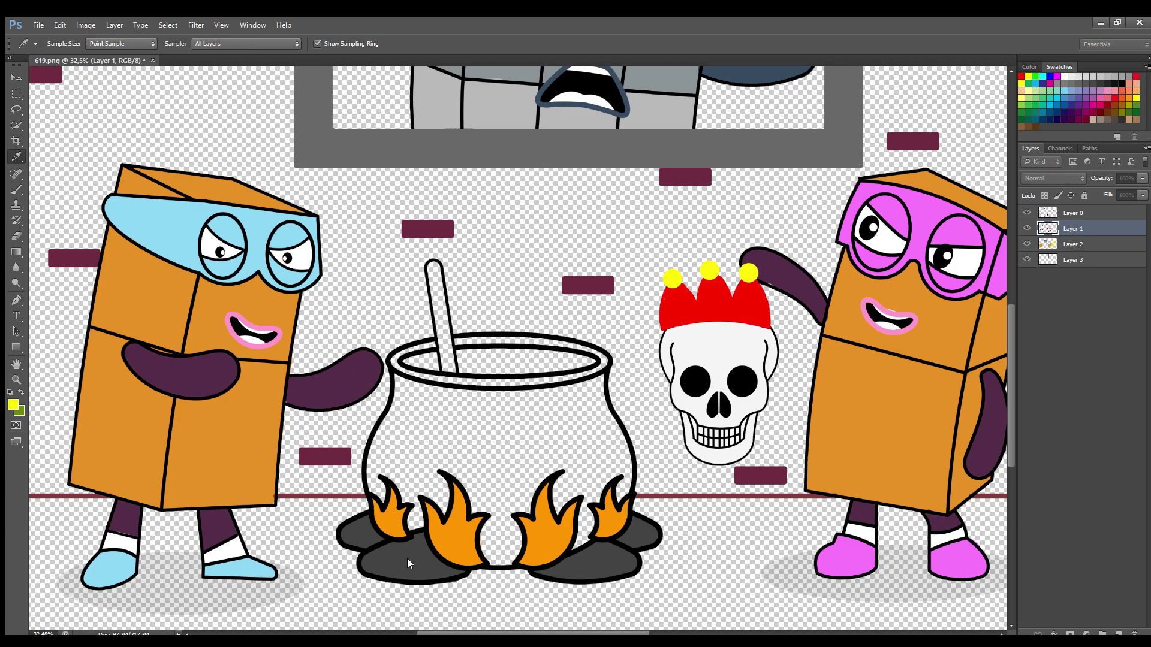
{"action": "left_click", "coordinate": [411, 562]}
{"action": "key", "text": "Return"}
{"action": "key", "text": "bracketright"}
{"action": "key", "text": "bracketright"}
{"action": "key", "text": "bracketright"}
{"action": "left_click_drag", "start_coordinate": [402, 533], "coordinate": [394, 514]}
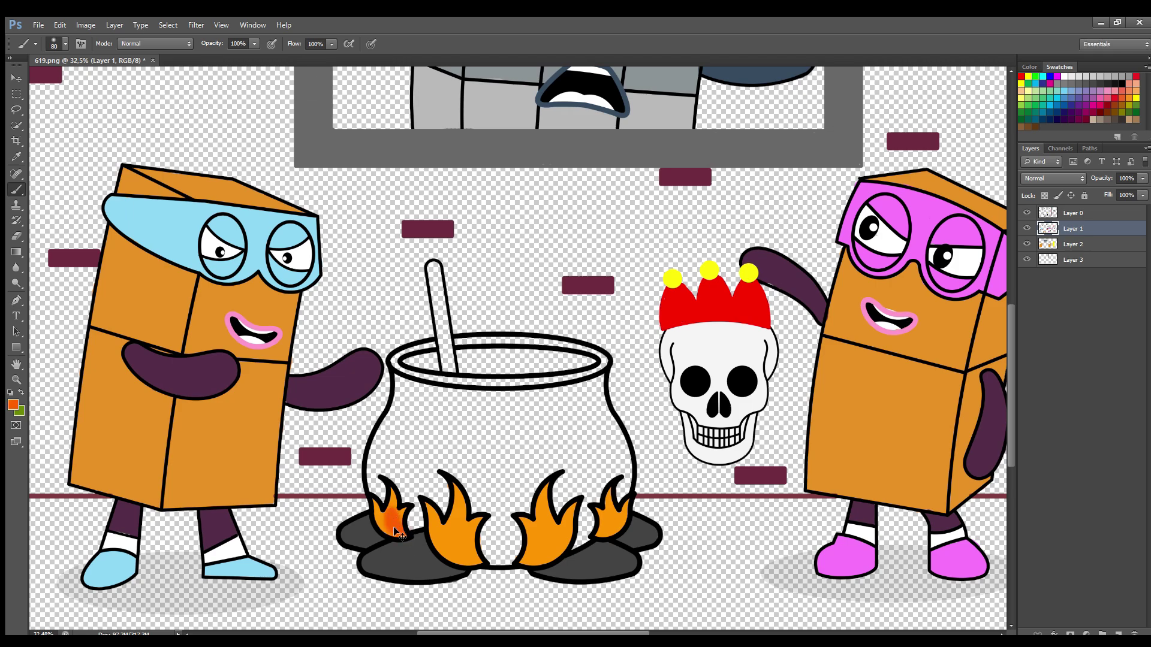
{"action": "key", "text": "ctrl+z"}
Shade the edges and tips of all four flames red-orange on Layer 1
{"action": "key", "text": "bracketleft"}
{"action": "key", "text": "bracketleft"}
{"action": "key", "text": "bracketleft"}
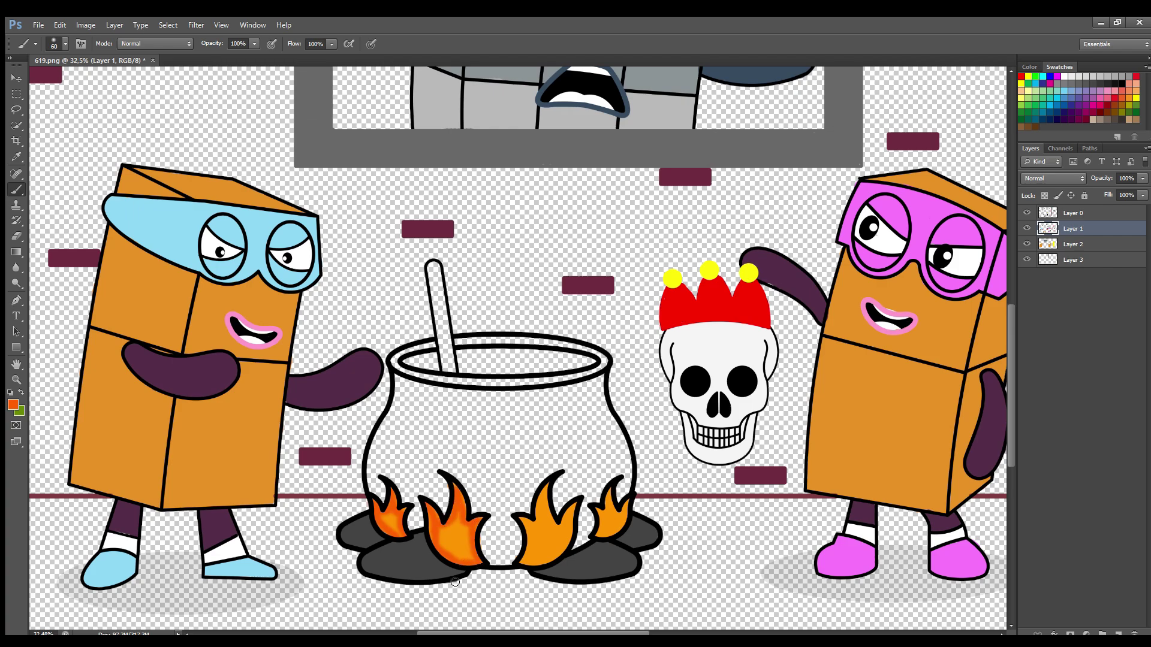
{"action": "mouse_move", "coordinate": [524, 563]}
{"action": "left_mouse_down"}
{"action": "mouse_move", "coordinate": [548, 484]}
{"action": "mouse_move", "coordinate": [566, 522]}
{"action": "mouse_move", "coordinate": [544, 559]}
{"action": "left_mouse_up"}
{"action": "left_click_drag", "start_coordinate": [606, 530], "coordinate": [612, 510]}
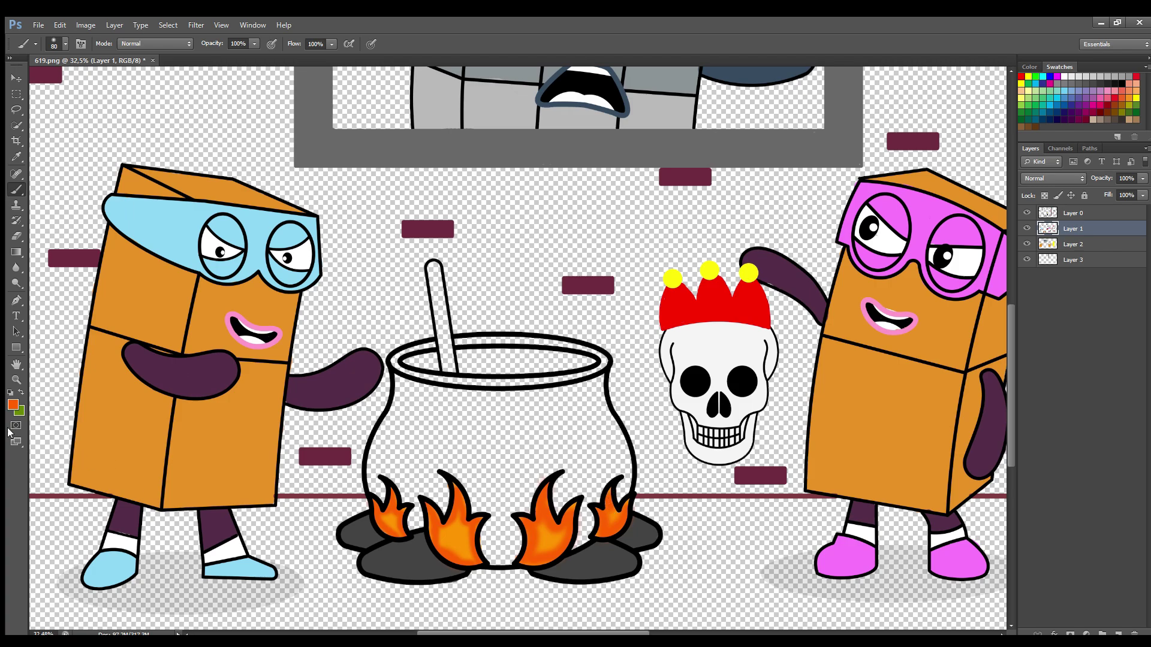
Choose bright yellow and paint the core of the leftmost flame
{"action": "key", "text": "i"}
{"action": "key", "text": "Return"}
{"action": "left_click_drag", "start_coordinate": [384, 525], "coordinate": [403, 535]}
{"action": "mouse_move", "coordinate": [442, 533]}
{"action": "left_mouse_down"}
{"action": "mouse_move", "coordinate": [463, 540]}
{"action": "mouse_move", "coordinate": [457, 531]}
{"action": "mouse_move", "coordinate": [460, 555]}
{"action": "mouse_move", "coordinate": [459, 521]}
{"action": "left_mouse_up"}
{"action": "key", "text": "ctrl+z"}
{"action": "key", "text": "bracketleft"}
{"action": "key", "text": "bracketleft"}
{"action": "key", "text": "bracketleft"}
{"action": "key", "text": "ctrl+z"}
Paint yellow cores in the other flames with a 90 px brush and retouch the flame edges in red-orange at 60 px
{"action": "key", "text": "bracketright"}
{"action": "key", "text": "bracketright"}
{"action": "key", "text": "bracketright"}
{"action": "key", "text": "bracketright"}
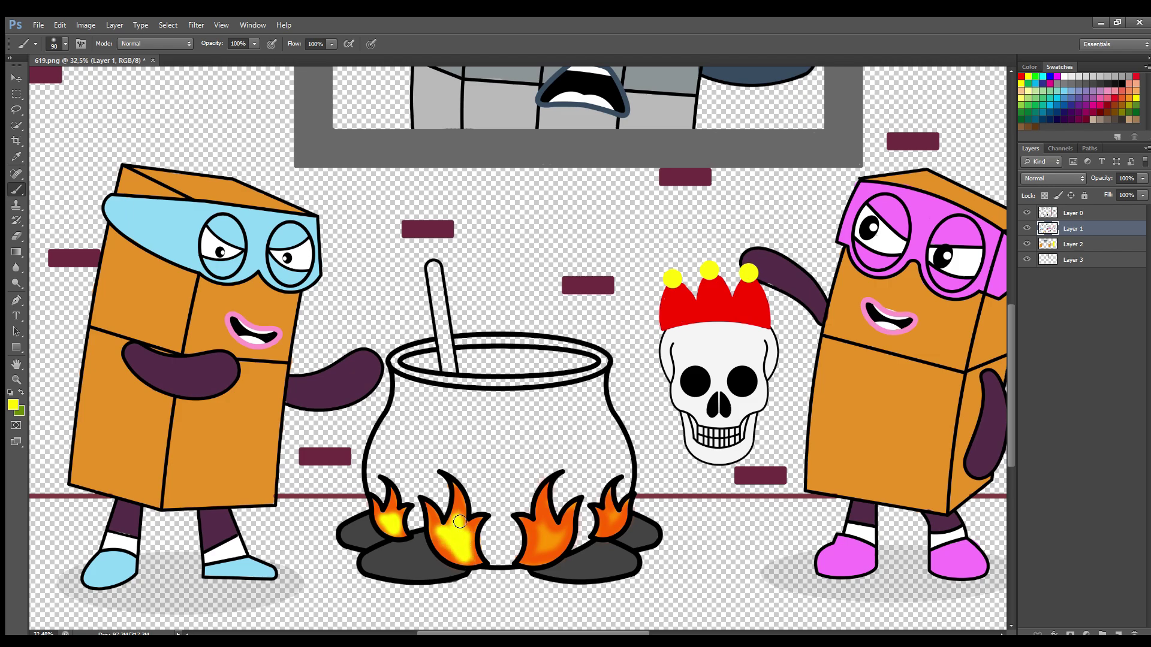
{"action": "mouse_move", "coordinate": [533, 536]}
{"action": "left_mouse_down"}
{"action": "mouse_move", "coordinate": [550, 543]}
{"action": "mouse_move", "coordinate": [548, 517]}
{"action": "left_mouse_up"}
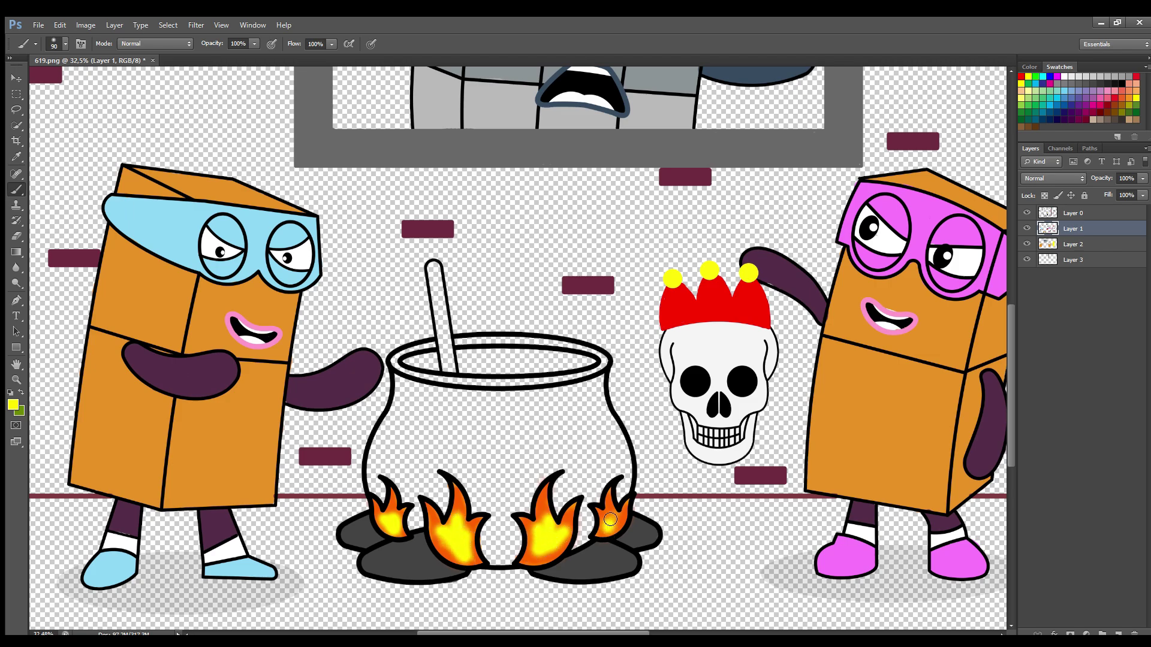
{"action": "left_click", "coordinate": [618, 527], "text": "alt"}
{"action": "left_click_drag", "start_coordinate": [548, 537], "coordinate": [569, 525]}
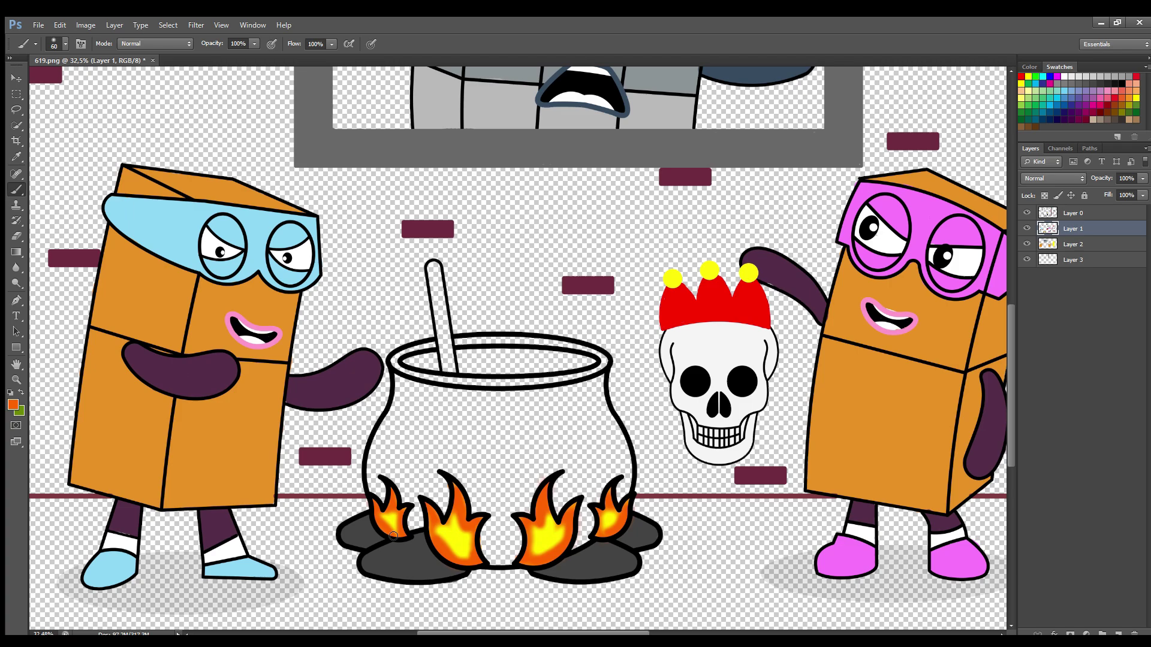
Fill the cauldron's body with very dark brown on Layer 2 using a 200 px brush
{"action": "key", "text": "i"}
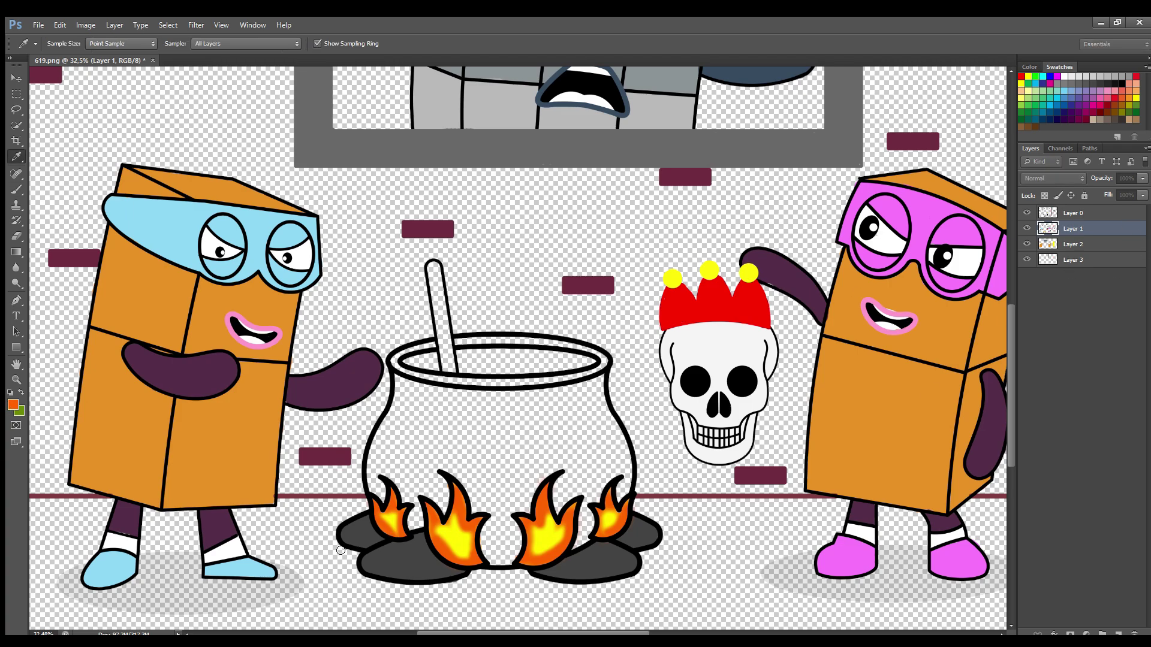
{"action": "key", "text": "Return"}
{"action": "key", "text": "alt+["}
{"action": "mouse_move", "coordinate": [406, 386]}
{"action": "left_mouse_down"}
{"action": "mouse_move", "coordinate": [418, 414]}
{"action": "mouse_move", "coordinate": [387, 516]}
{"action": "mouse_move", "coordinate": [373, 444]}
{"action": "mouse_move", "coordinate": [446, 480]}
{"action": "mouse_move", "coordinate": [508, 565]}
{"action": "mouse_move", "coordinate": [609, 513]}
{"action": "mouse_move", "coordinate": [621, 461]}
{"action": "mouse_move", "coordinate": [584, 387]}
{"action": "mouse_move", "coordinate": [433, 410]}
{"action": "mouse_move", "coordinate": [423, 447]}
{"action": "mouse_move", "coordinate": [600, 431]}
{"action": "mouse_move", "coordinate": [510, 522]}
{"action": "mouse_move", "coordinate": [496, 482]}
{"action": "mouse_move", "coordinate": [528, 470]}
{"action": "left_mouse_up"}
{"action": "key", "text": "ctrl+z"}
{"action": "key", "text": "bracketright"}
{"action": "key", "text": "bracketright"}
{"action": "key", "text": "bracketright"}
Erase stray color around the flames on Layer 1 and fill the cauldron's rim and opening dark brown on Layer 2
{"action": "left_click", "coordinate": [1073, 228]}
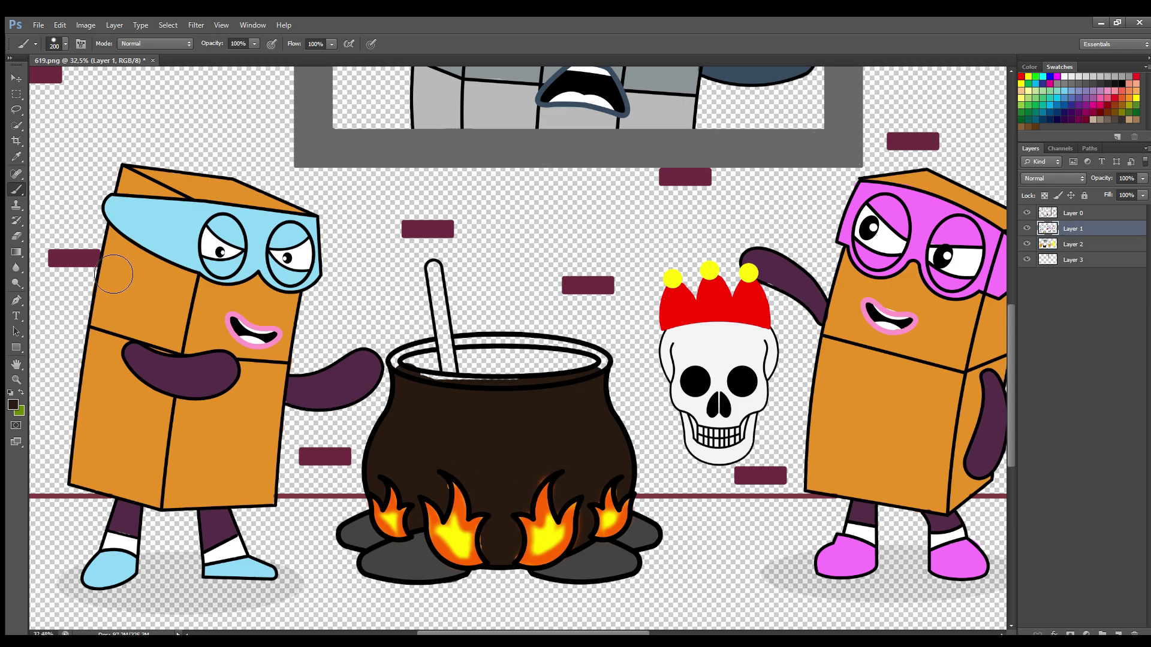
{"action": "key", "text": "e"}
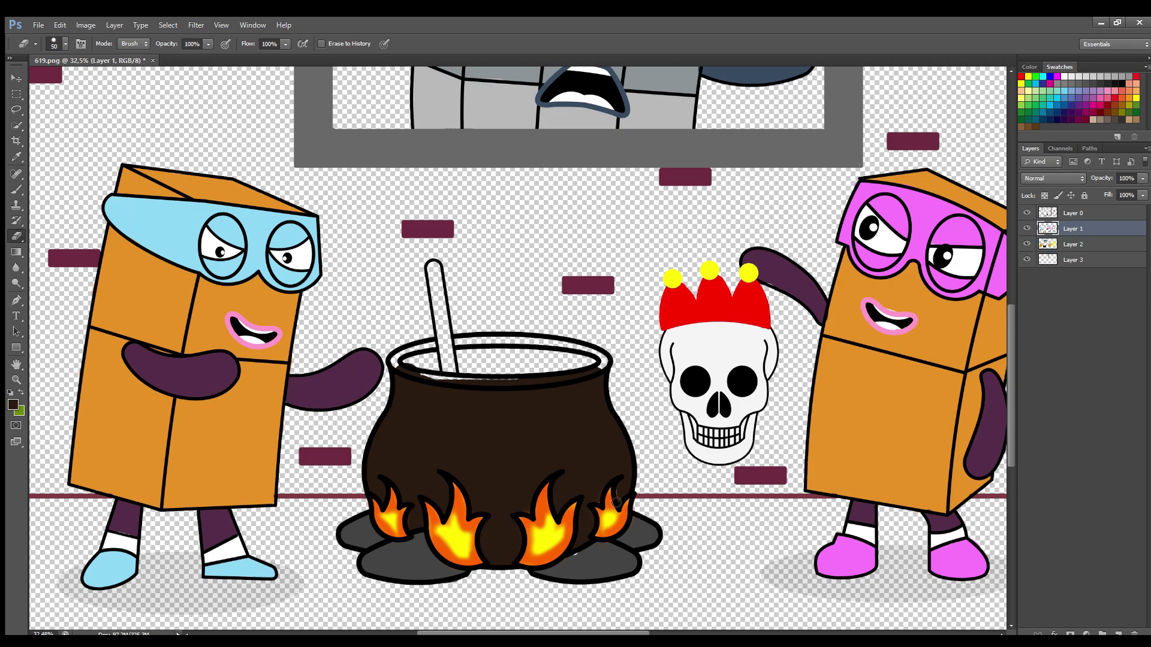
{"action": "left_click", "coordinate": [1119, 246]}
{"action": "key", "text": "b"}
{"action": "mouse_move", "coordinate": [420, 362]}
{"action": "left_mouse_down"}
{"action": "mouse_move", "coordinate": [594, 369]}
{"action": "mouse_move", "coordinate": [424, 380]}
{"action": "left_mouse_up"}
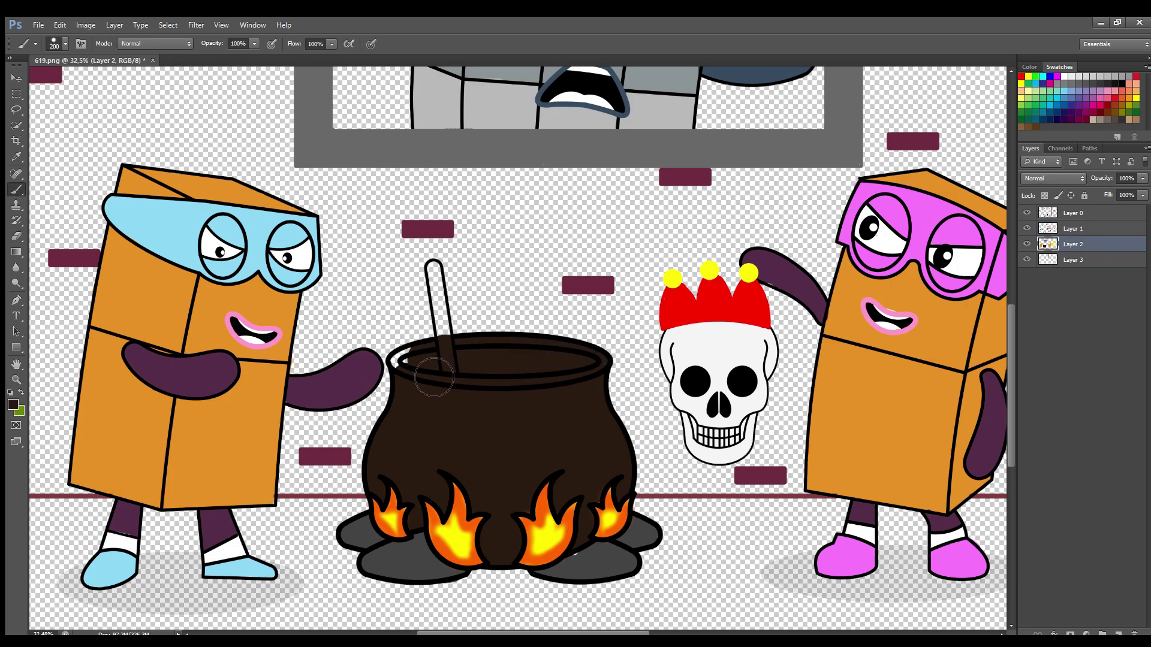
Color the stirring stick in the cauldron medium brown on Layer 2 with a 100 px brush
{"action": "key", "text": "i"}
{"action": "key", "text": "Return"}
{"action": "left_click", "coordinate": [13, 407]}
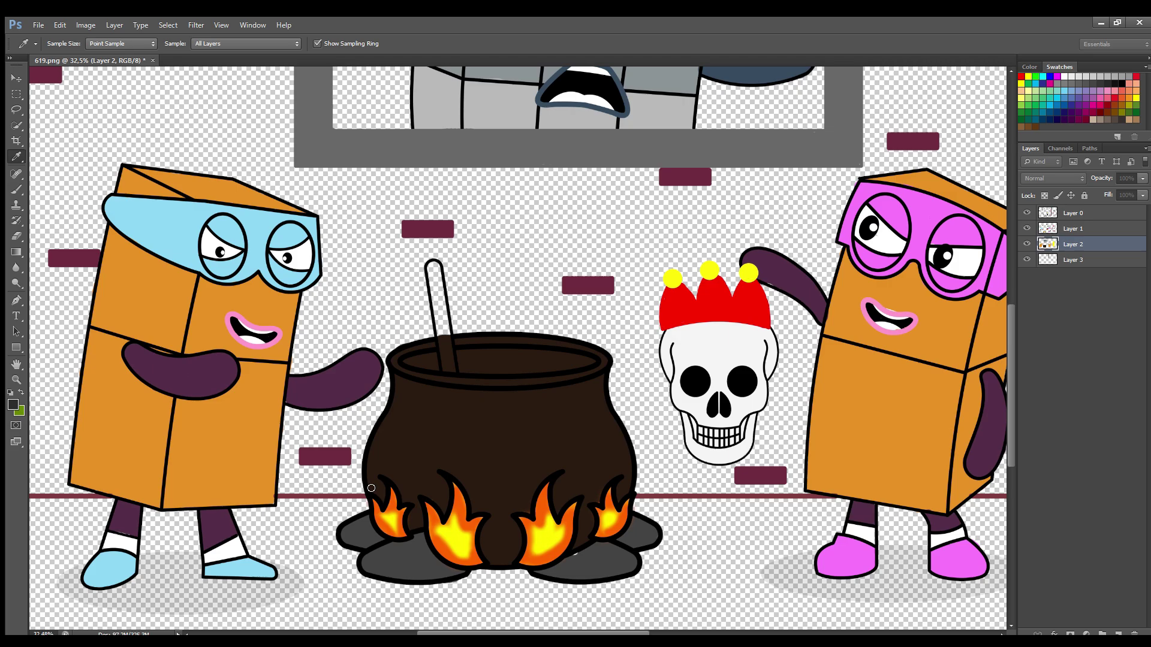
{"action": "key", "text": "b"}
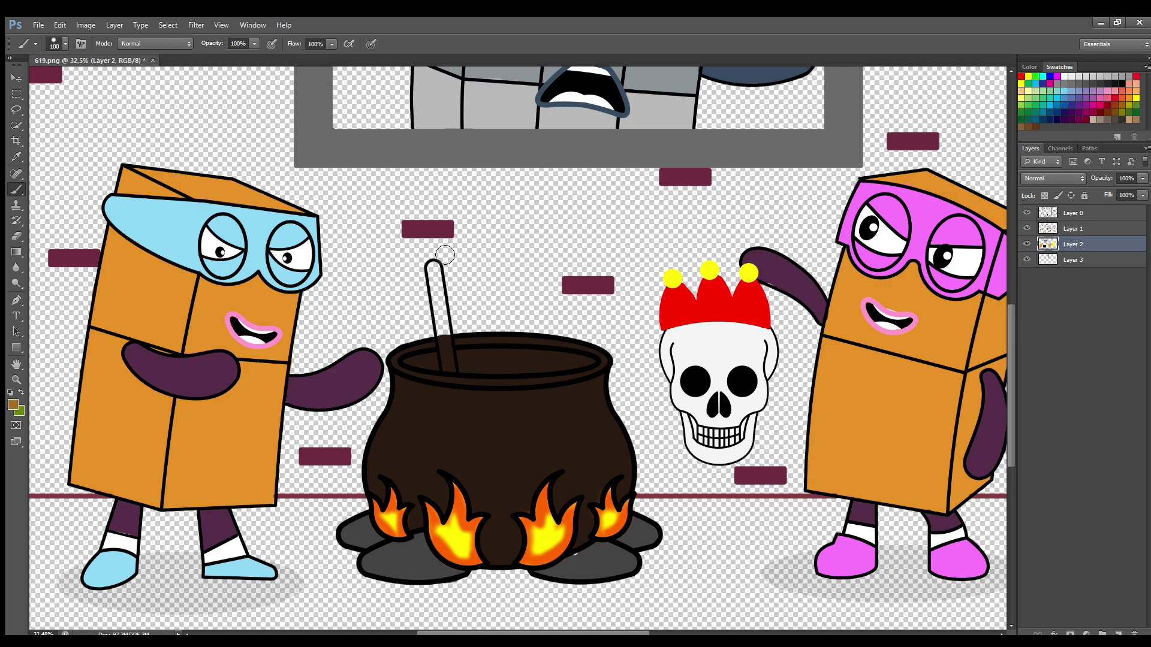
{"action": "left_click_drag", "start_coordinate": [433, 264], "coordinate": [456, 369]}
Erase the brown overflow beside the stick and sample the cauldron's dark brown to patch the gap
{"action": "left_click", "coordinate": [17, 234]}
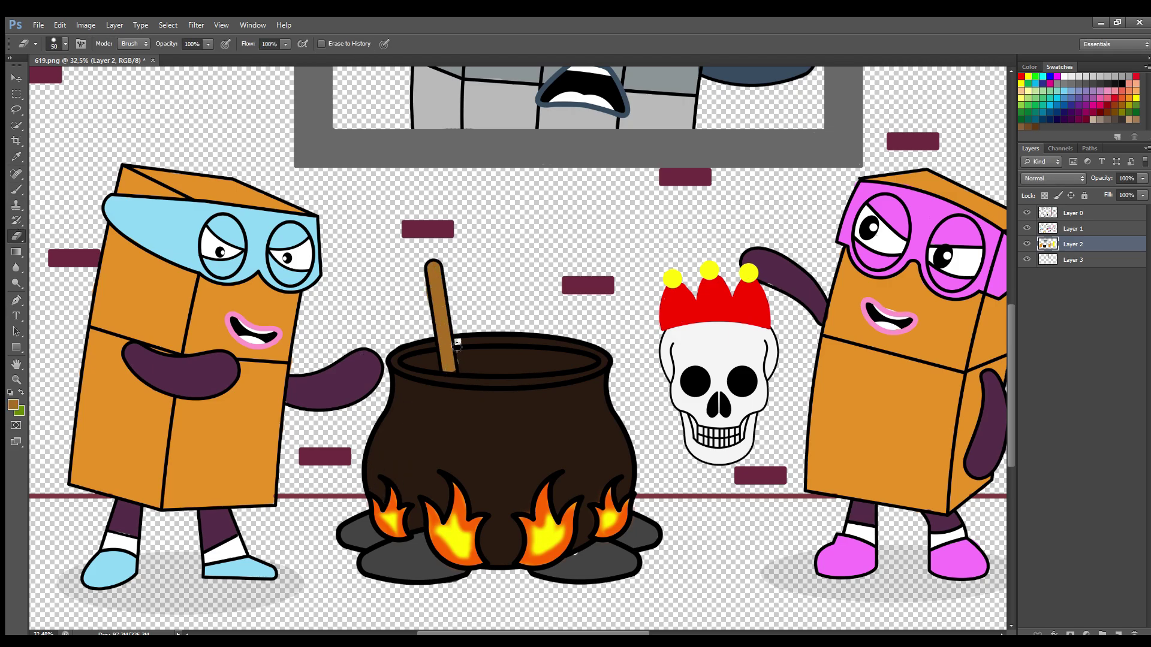
{"action": "key", "text": "b"}
{"action": "left_click", "coordinate": [467, 347], "text": "alt"}
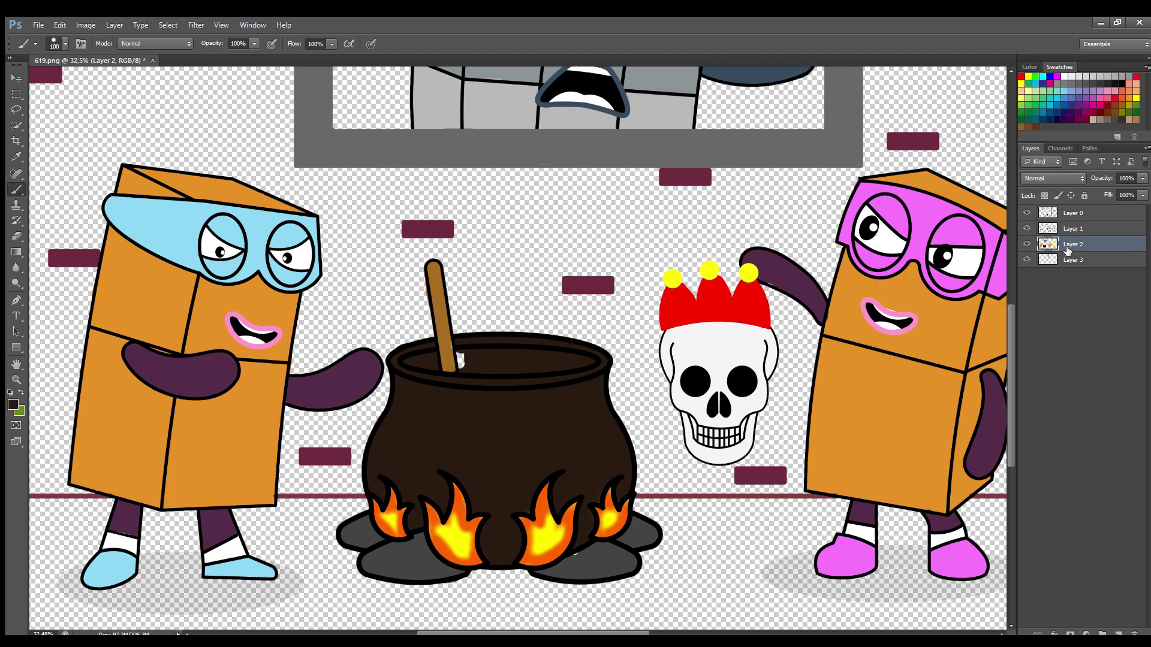
Fill the liquid inside the cauldron with bright green on Layer 2 around the stick
{"action": "key", "text": "i"}
{"action": "key", "text": "x"}
{"action": "key", "text": "b"}
{"action": "mouse_move", "coordinate": [405, 362]}
{"action": "left_mouse_down"}
{"action": "mouse_move", "coordinate": [466, 370]}
{"action": "mouse_move", "coordinate": [438, 368]}
{"action": "mouse_move", "coordinate": [457, 354]}
{"action": "mouse_move", "coordinate": [465, 368]}
{"action": "mouse_move", "coordinate": [538, 377]}
{"action": "mouse_move", "coordinate": [592, 363]}
{"action": "mouse_move", "coordinate": [473, 354]}
{"action": "mouse_move", "coordinate": [501, 364]}
{"action": "left_mouse_up"}
{"action": "key", "text": "bracketleft"}
{"action": "key", "text": "bracketright"}
{"action": "key", "text": "bracketright"}
{"action": "key", "text": "bracketright"}
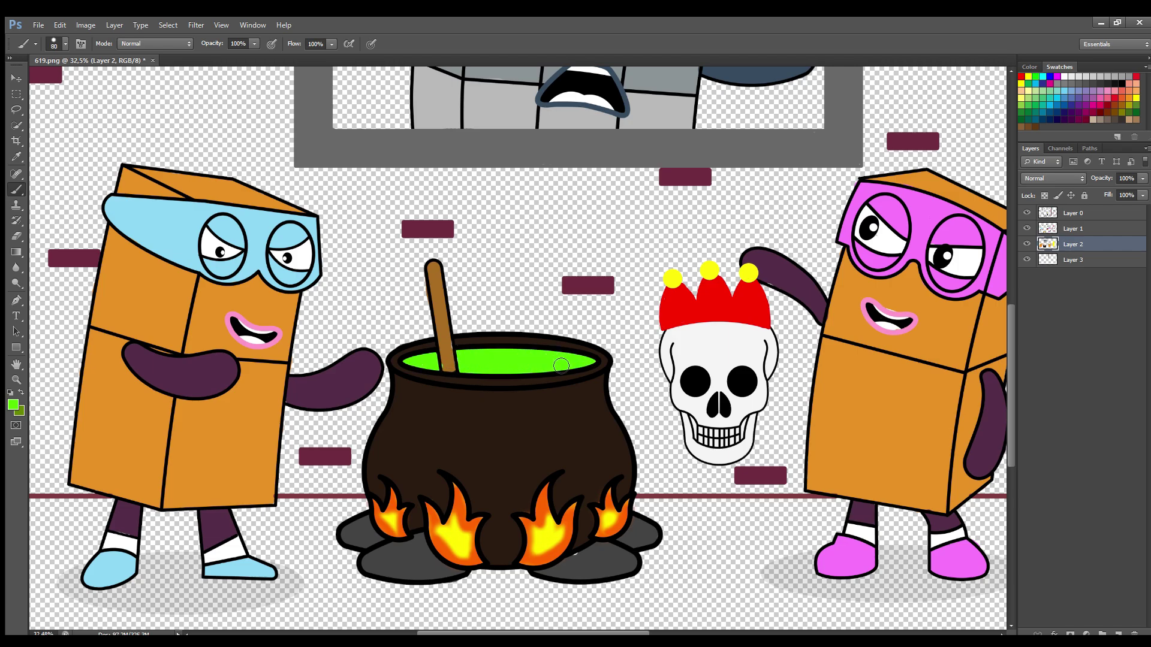
Paint green slime drips and droplets down both sides of the cauldron on Layer 0 with a 60 px brush
{"action": "left_click", "coordinate": [1098, 215]}
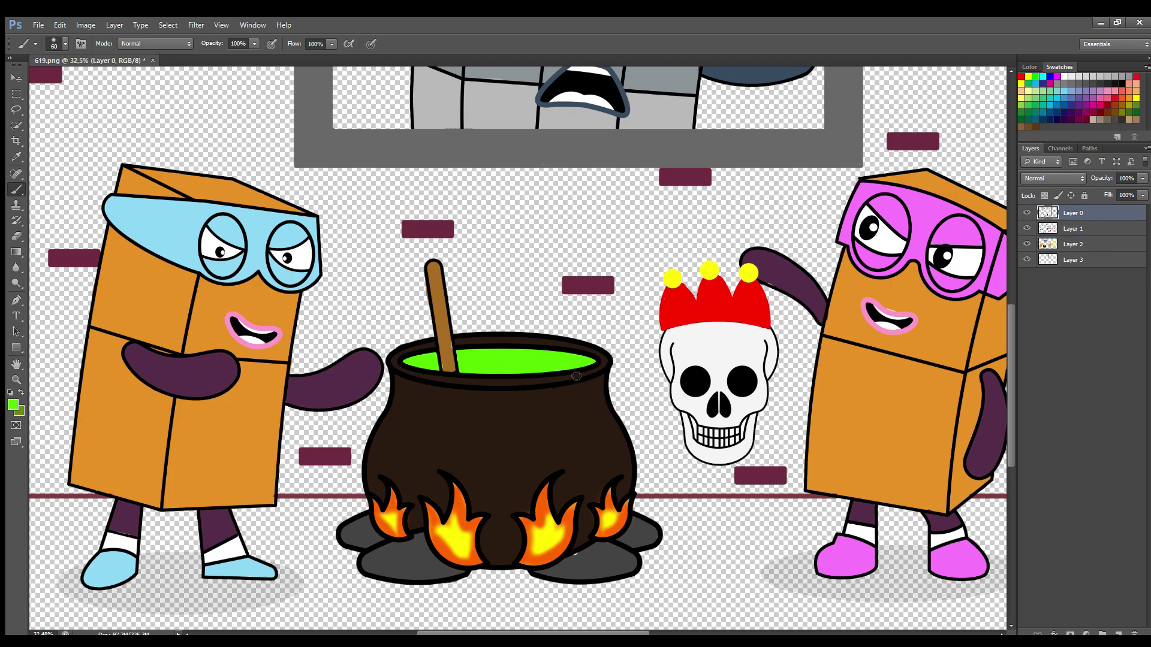
{"action": "mouse_move", "coordinate": [576, 376]}
{"action": "left_mouse_down"}
{"action": "mouse_move", "coordinate": [588, 415]}
{"action": "mouse_move", "coordinate": [560, 378]}
{"action": "mouse_move", "coordinate": [590, 407]}
{"action": "mouse_move", "coordinate": [574, 381]}
{"action": "left_mouse_up"}
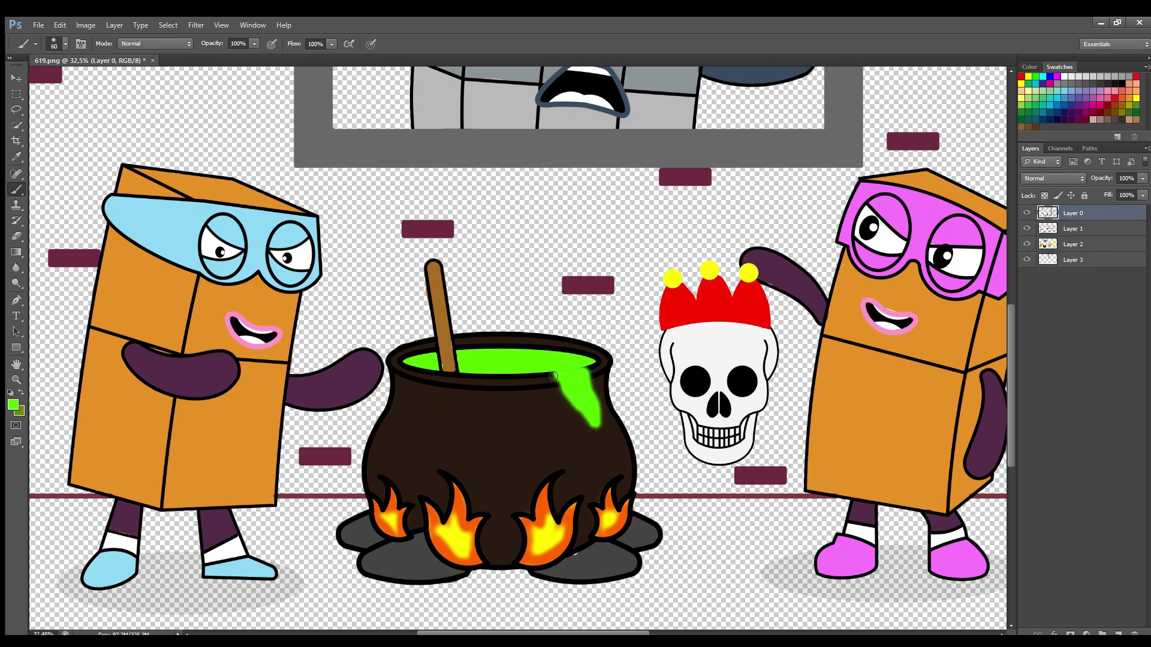
{"action": "mouse_move", "coordinate": [411, 367]}
{"action": "left_mouse_down"}
{"action": "mouse_move", "coordinate": [418, 442]}
{"action": "mouse_move", "coordinate": [428, 388]}
{"action": "mouse_move", "coordinate": [416, 437]}
{"action": "mouse_move", "coordinate": [443, 378]}
{"action": "mouse_move", "coordinate": [465, 384]}
{"action": "mouse_move", "coordinate": [436, 396]}
{"action": "left_mouse_up"}
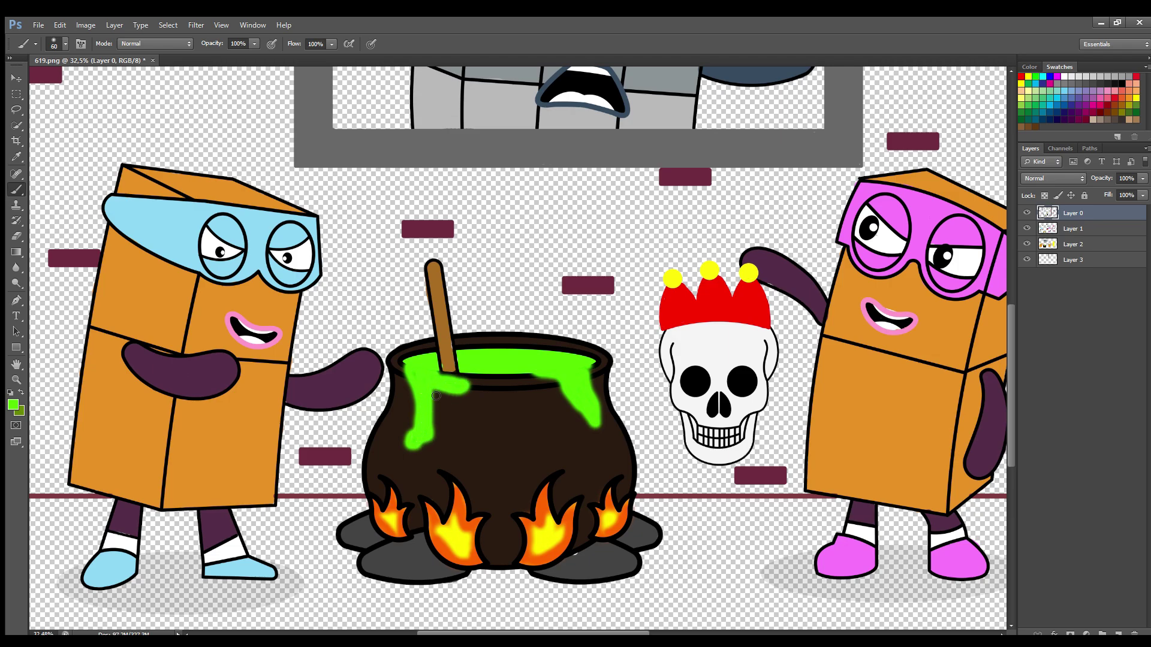
{"action": "left_click_drag", "start_coordinate": [558, 412], "coordinate": [555, 430]}
{"action": "left_click_drag", "start_coordinate": [555, 430], "coordinate": [558, 415]}
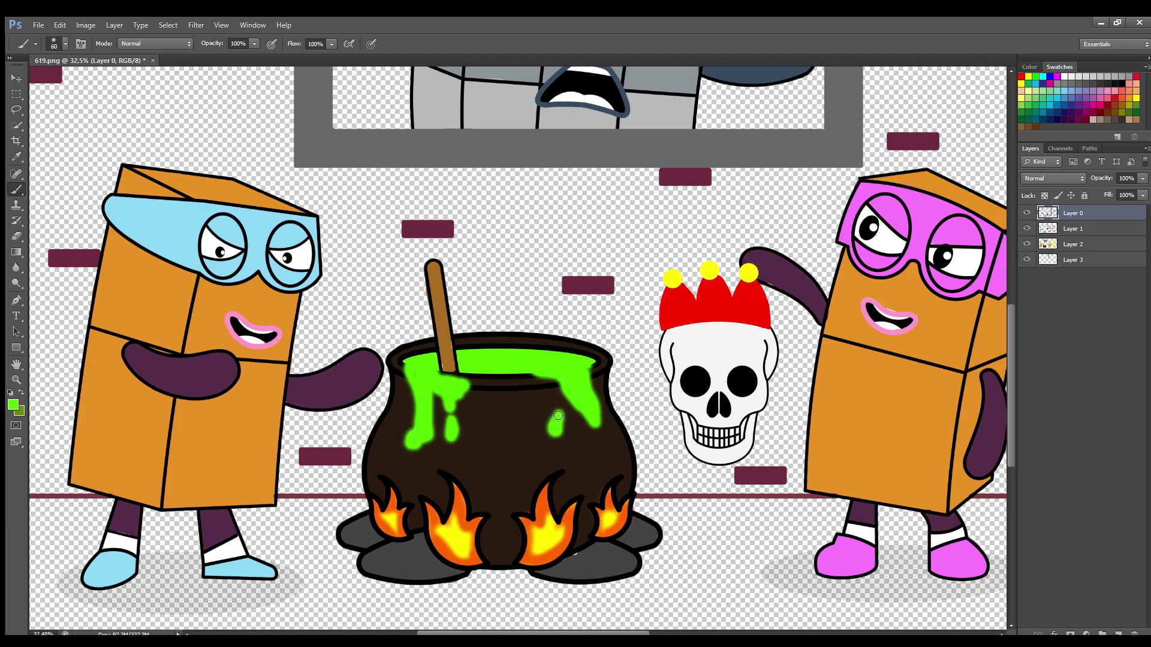
{"action": "key", "text": "i"}
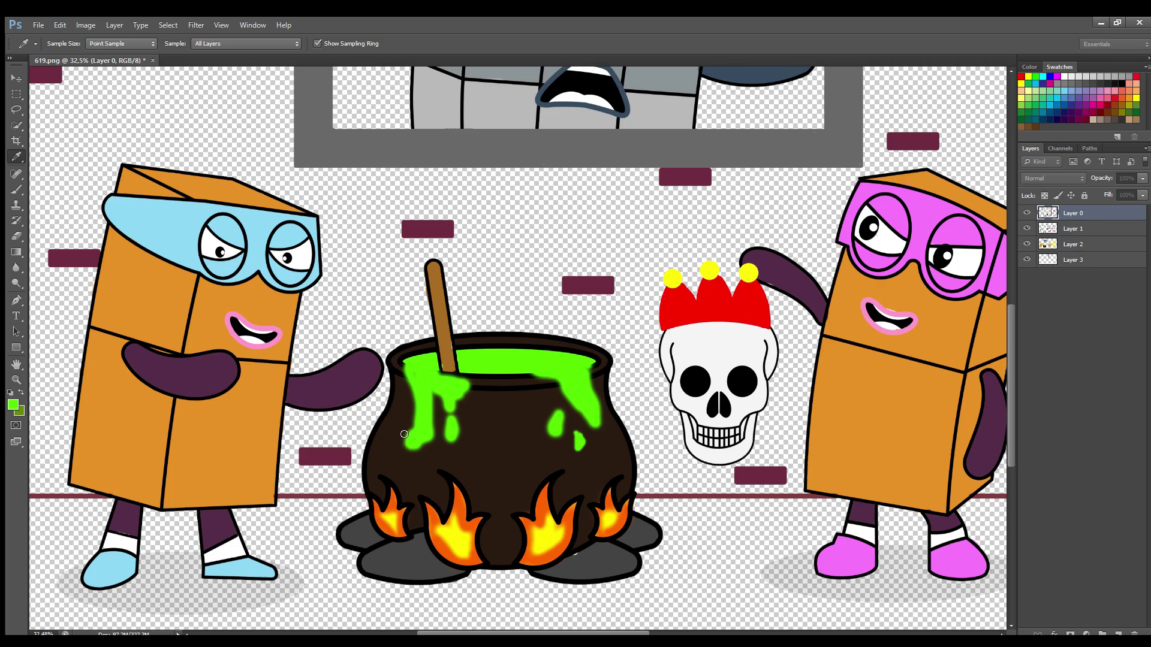
{"action": "key", "text": "b"}
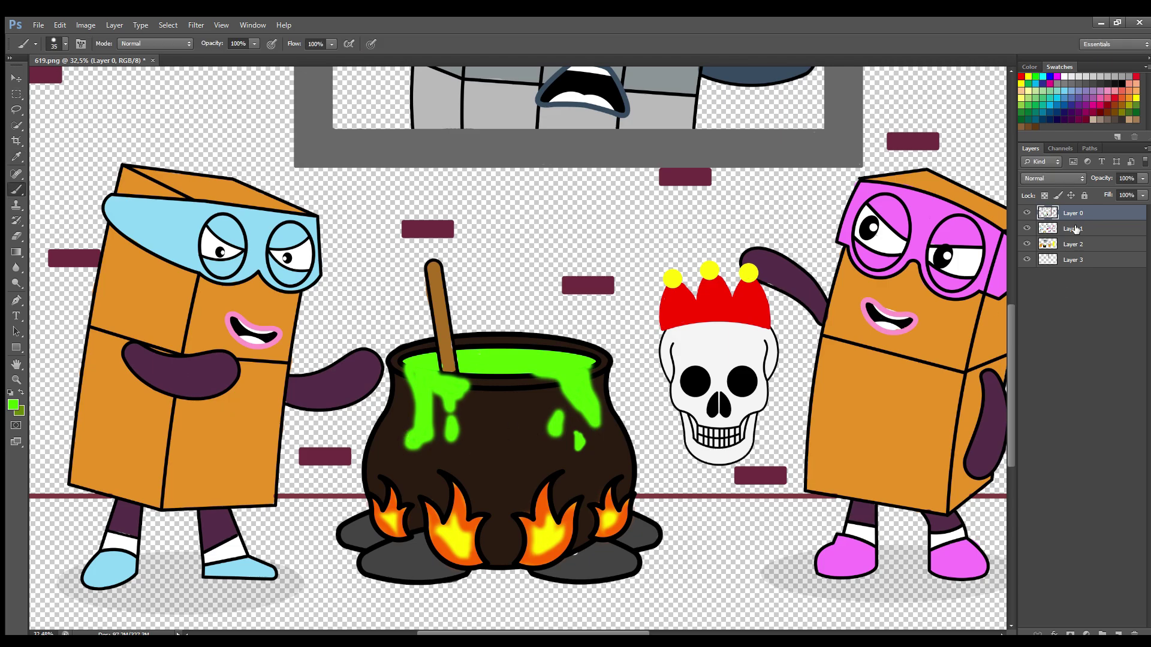
Paint three soft green vapor wisps rising from the cauldron on Layer 0 with a 150 px brush
{"action": "left_click", "coordinate": [1076, 229]}
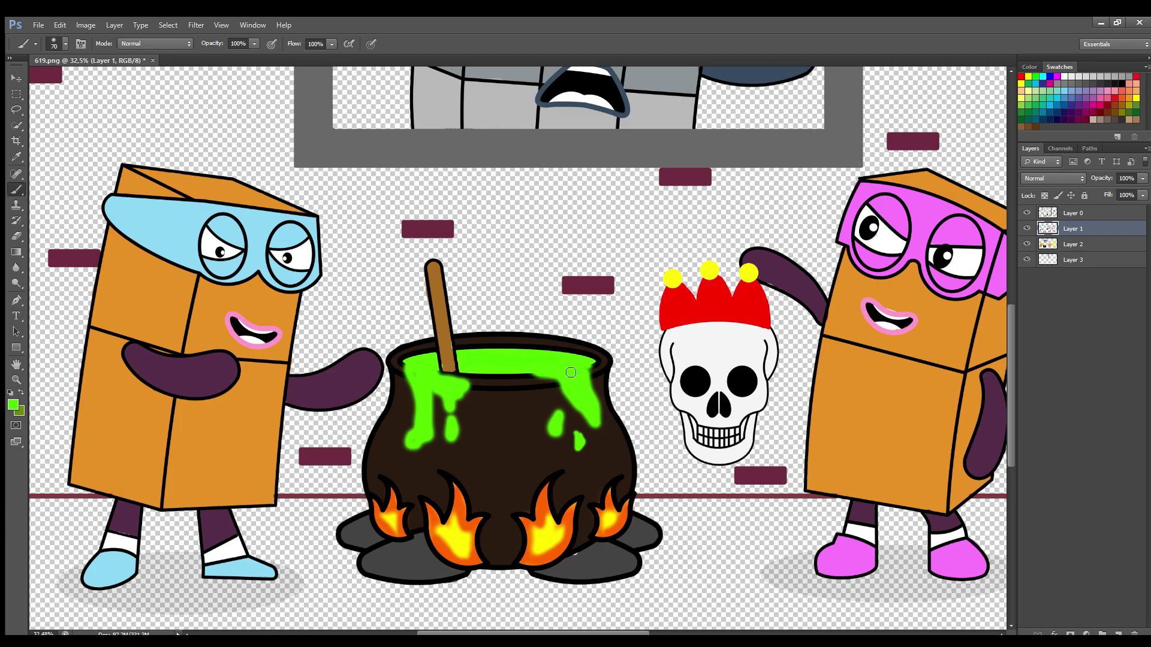
{"action": "left_click", "coordinate": [1075, 263]}
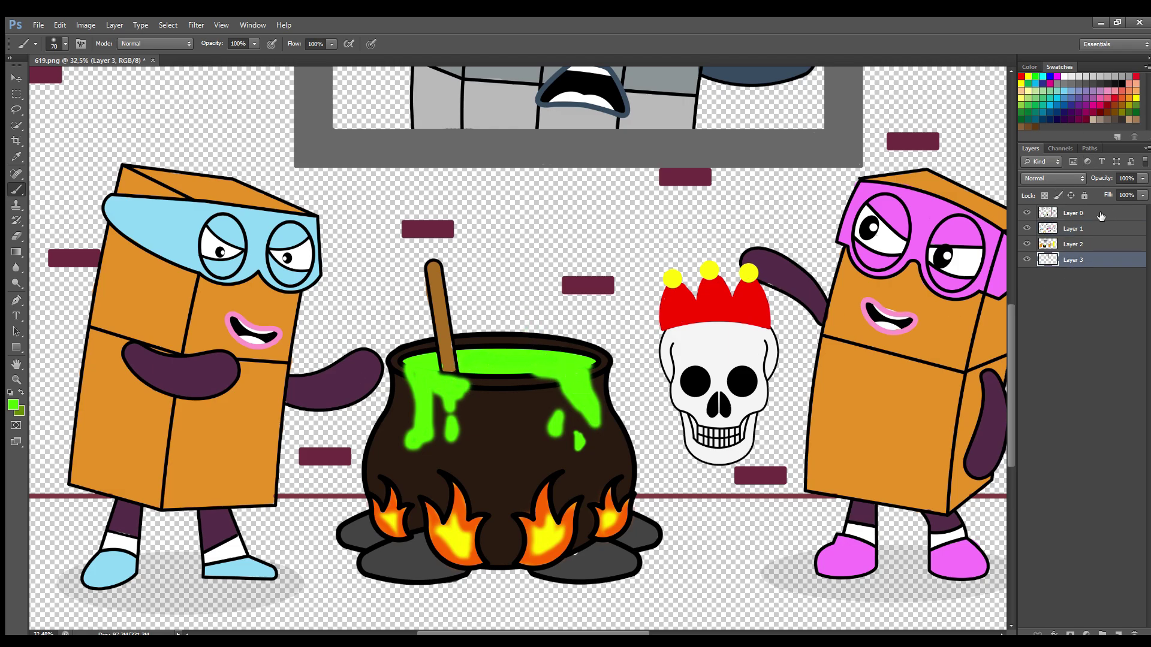
{"action": "left_click", "coordinate": [1100, 213]}
{"action": "key", "text": "bracketright"}
{"action": "key", "text": "bracketright"}
{"action": "key", "text": "bracketright"}
{"action": "key", "text": "bracketright"}
{"action": "key", "text": "bracketright"}
{"action": "left_click_drag", "start_coordinate": [574, 362], "coordinate": [578, 277]}
{"action": "left_click_drag", "start_coordinate": [504, 366], "coordinate": [491, 289]}
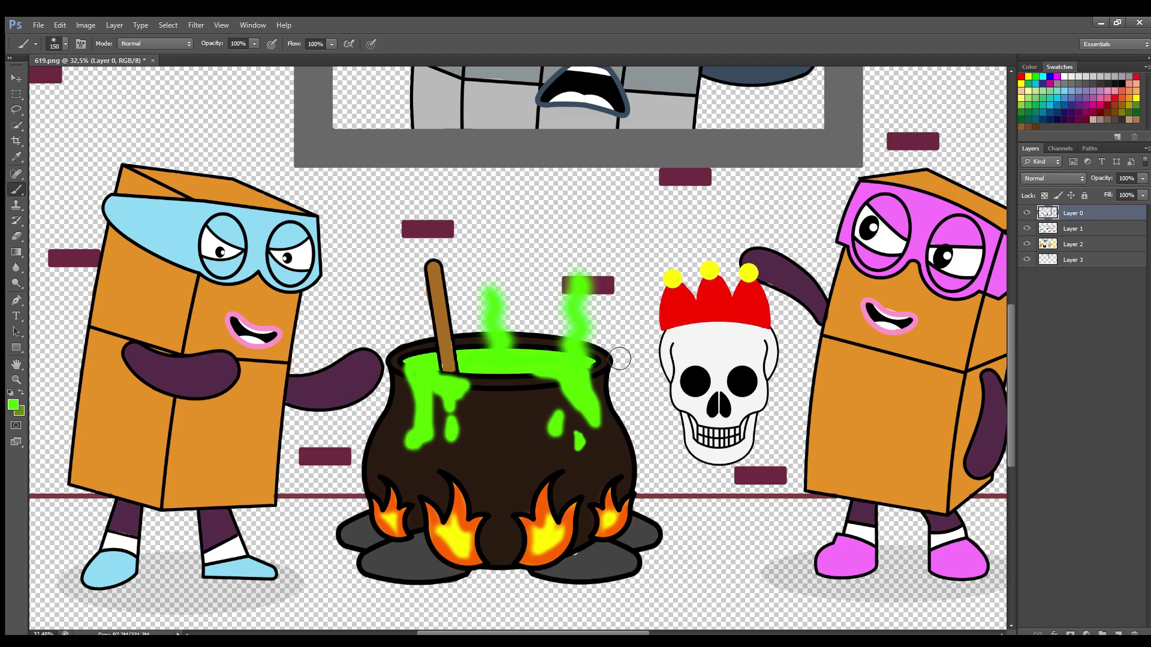
{"action": "mouse_move", "coordinate": [619, 358]}
{"action": "left_mouse_down"}
{"action": "mouse_move", "coordinate": [652, 393]}
{"action": "mouse_move", "coordinate": [606, 367]}
{"action": "left_mouse_up"}
Fill the wall section at the far right of the artwork with dark red on Layer 3 using a 300 px brush
{"action": "scroll", "coordinate": [884, 414], "scroll_direction": "down", "scroll_amount": 1}
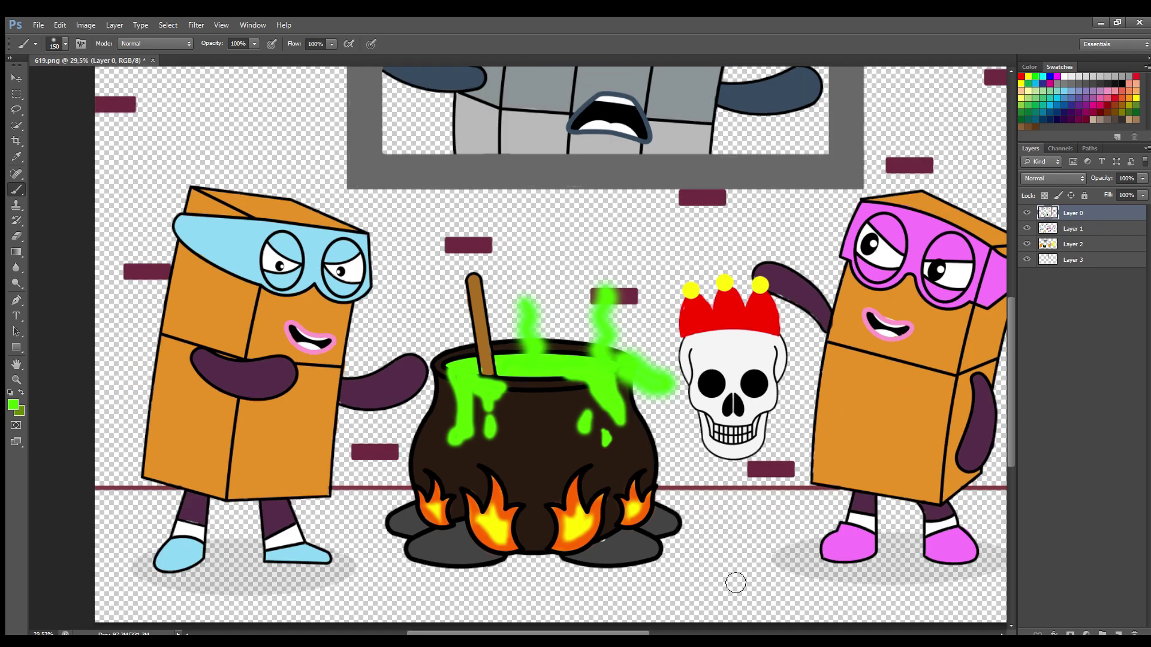
{"action": "left_click_drag", "start_coordinate": [613, 632], "coordinate": [674, 633]}
{"action": "scroll", "coordinate": [777, 294], "scroll_direction": "down", "scroll_amount": 4}
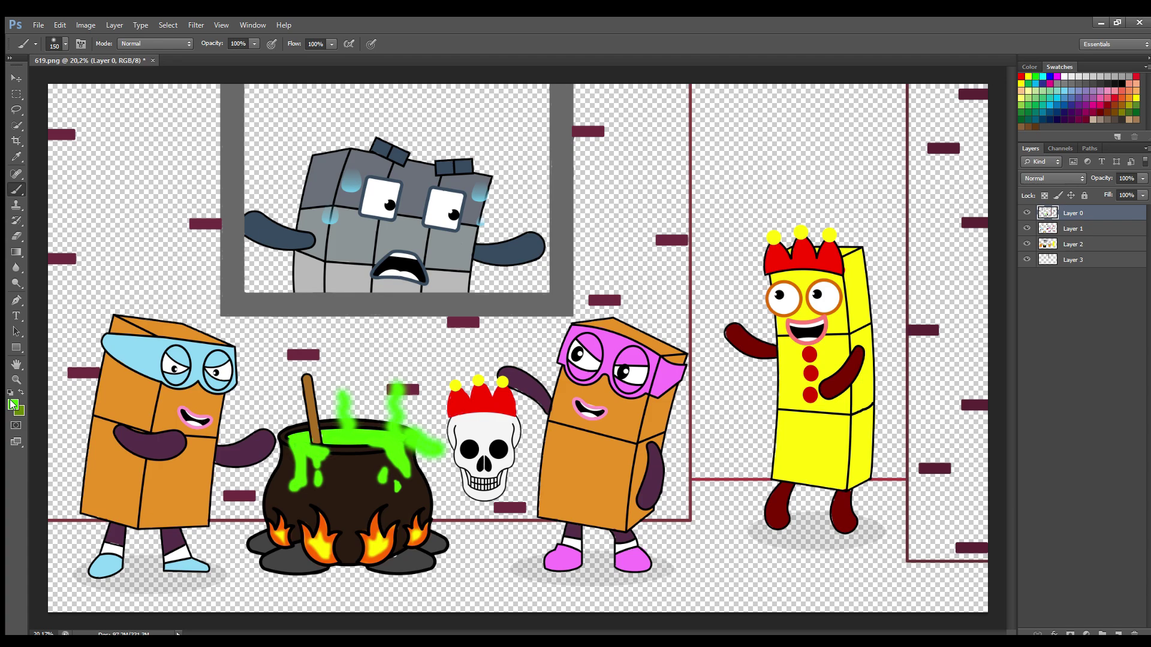
{"action": "left_click", "coordinate": [908, 293], "text": "alt"}
{"action": "left_click", "coordinate": [1072, 259]}
{"action": "key", "text": "bracketright"}
{"action": "key", "text": "bracketright"}
{"action": "key", "text": "bracketright"}
{"action": "key", "text": "bracketright"}
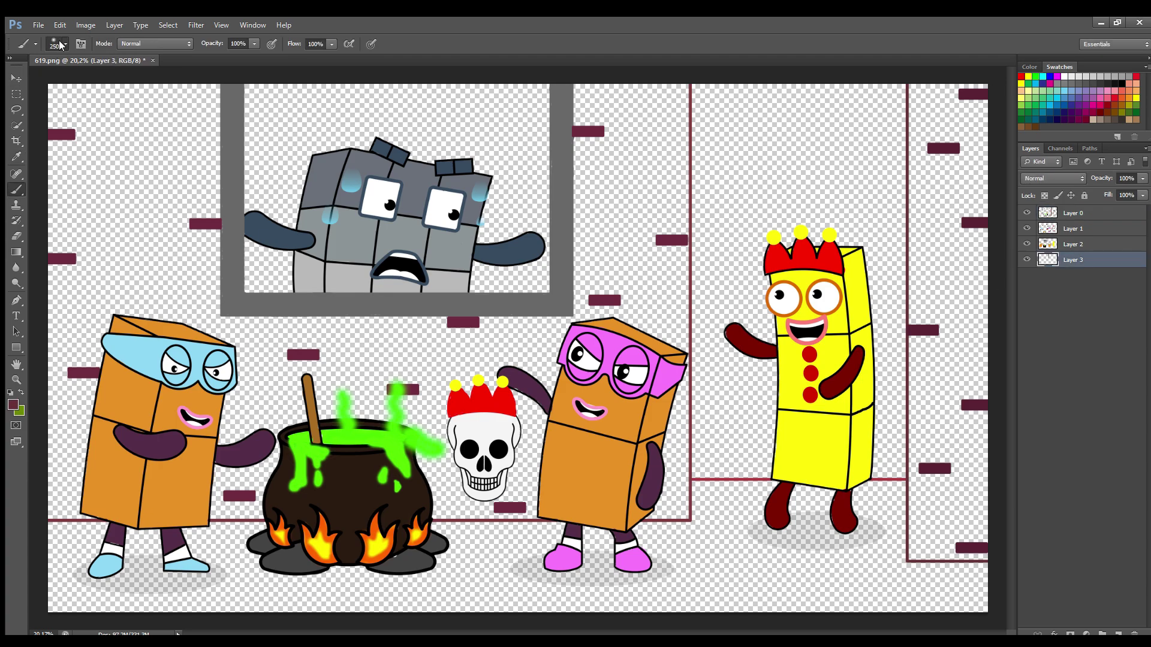
{"action": "key", "text": "bracketleft"}
{"action": "key", "text": "bracketleft"}
{"action": "mouse_move", "coordinate": [939, 106]}
{"action": "left_mouse_down"}
{"action": "mouse_move", "coordinate": [991, 109]}
{"action": "mouse_move", "coordinate": [994, 558]}
{"action": "mouse_move", "coordinate": [920, 559]}
{"action": "mouse_move", "coordinate": [923, 112]}
{"action": "mouse_move", "coordinate": [933, 108]}
{"action": "mouse_move", "coordinate": [974, 216]}
{"action": "mouse_move", "coordinate": [953, 531]}
{"action": "left_mouse_up"}
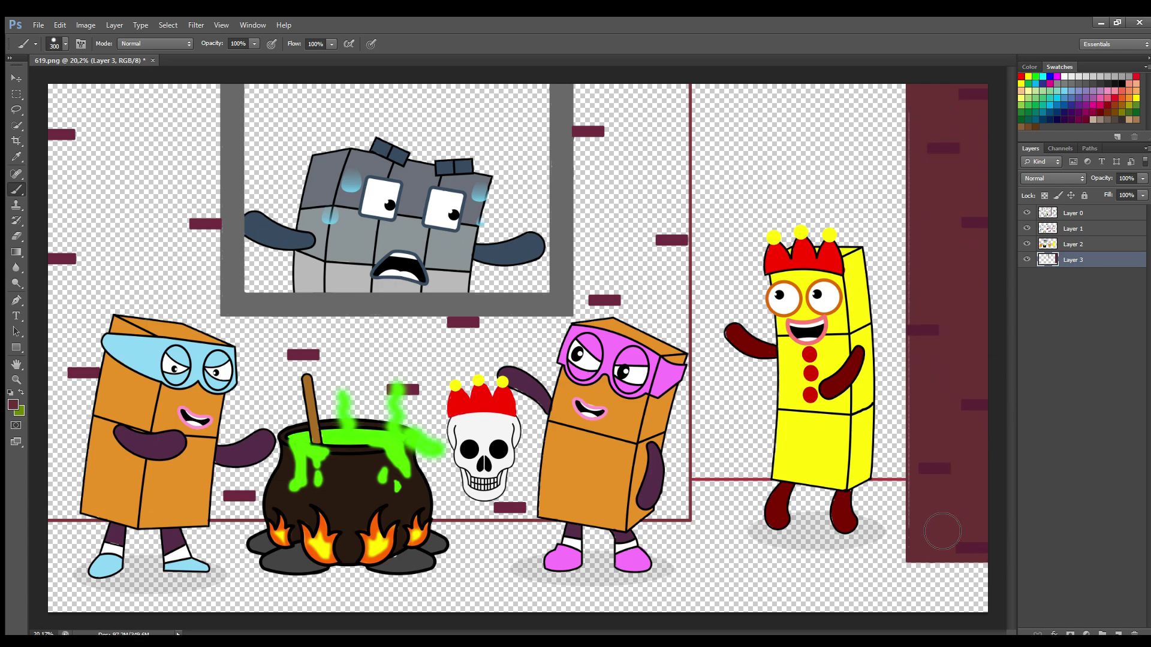
{"action": "left_click_drag", "start_coordinate": [940, 195], "coordinate": [940, 354]}
{"action": "key", "text": "e"}
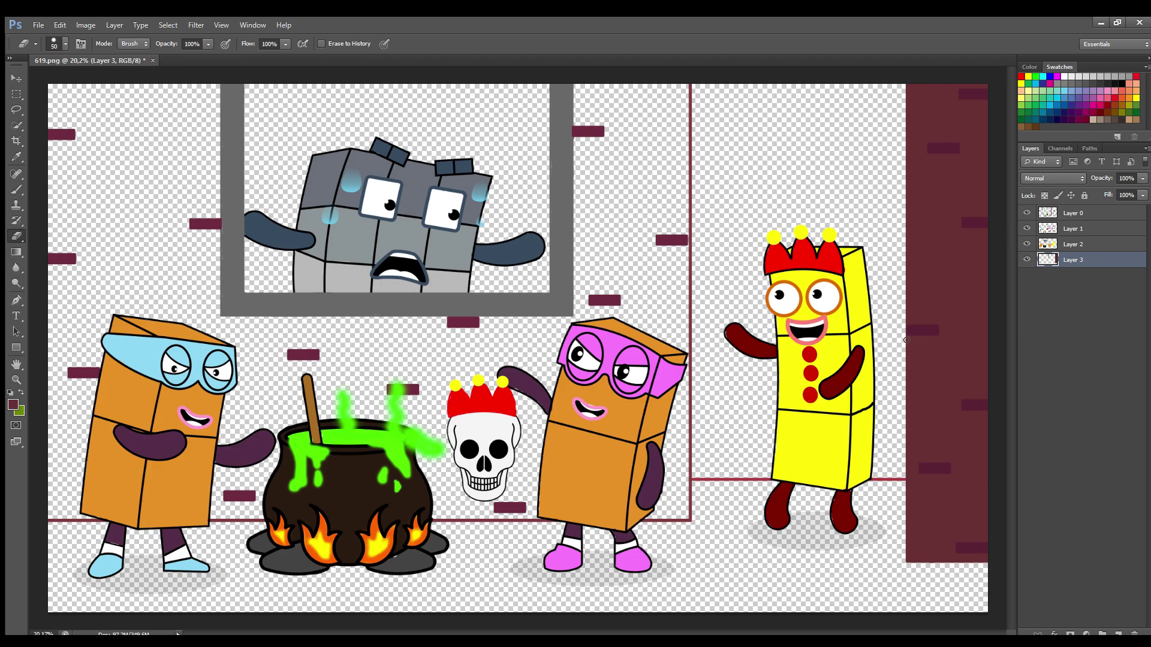
Add a new layer beneath Layer 3 and fill the sky behind the gray character inside the frame with dark blue
{"action": "key", "text": "ctrl+shift+alt+n"}
{"action": "key", "text": "i"}
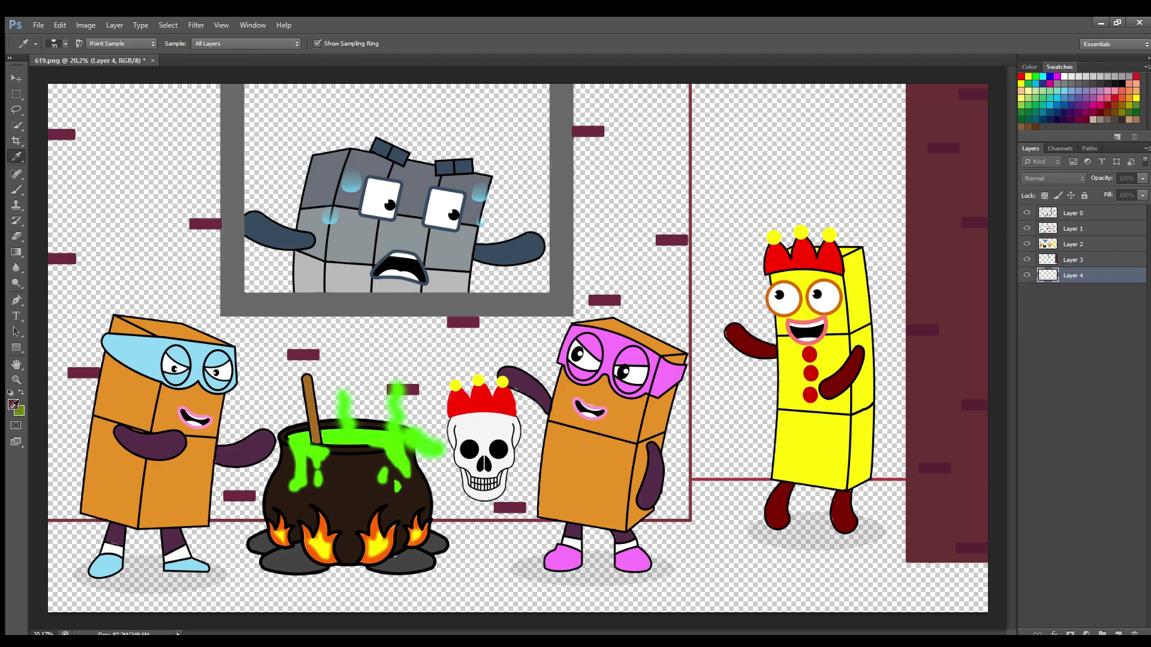
{"action": "key", "text": "Return"}
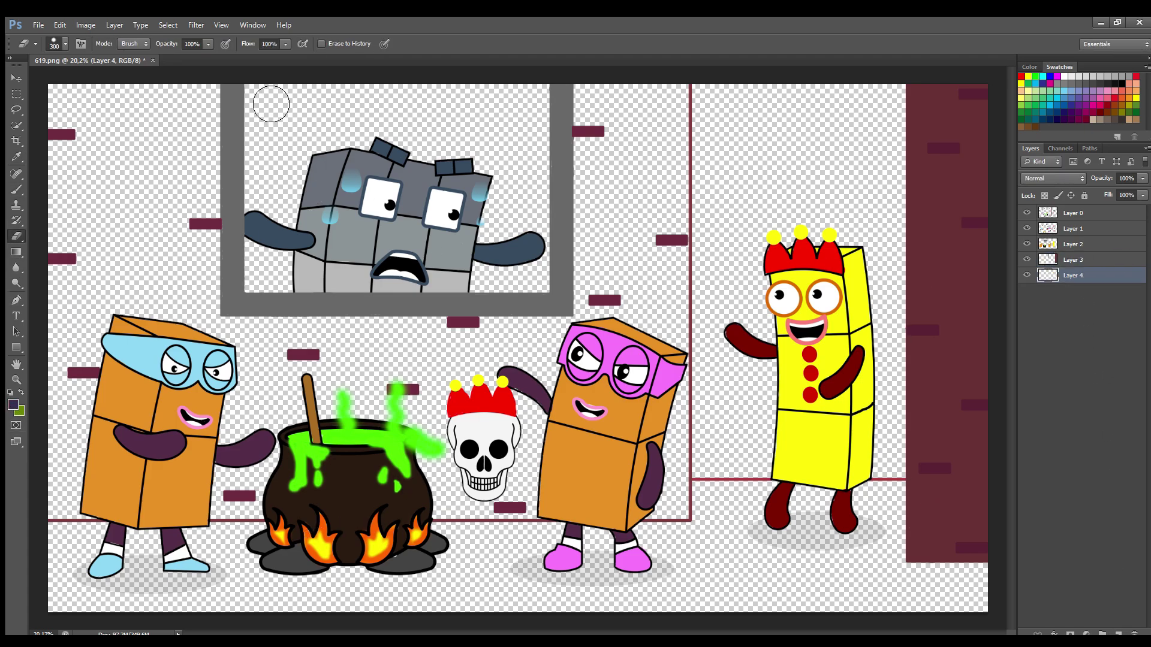
{"action": "left_click", "coordinate": [12, 189]}
{"action": "left_click", "coordinate": [16, 190]}
{"action": "mouse_move", "coordinate": [264, 90]}
{"action": "left_mouse_down"}
{"action": "mouse_move", "coordinate": [265, 298]}
{"action": "mouse_move", "coordinate": [509, 291]}
{"action": "mouse_move", "coordinate": [532, 300]}
{"action": "mouse_move", "coordinate": [549, 103]}
{"action": "mouse_move", "coordinate": [549, 251]}
{"action": "mouse_move", "coordinate": [371, 107]}
{"action": "mouse_move", "coordinate": [517, 127]}
{"action": "mouse_move", "coordinate": [472, 278]}
{"action": "mouse_move", "coordinate": [289, 214]}
{"action": "mouse_move", "coordinate": [481, 148]}
{"action": "mouse_move", "coordinate": [474, 171]}
{"action": "mouse_move", "coordinate": [312, 264]}
{"action": "left_mouse_up"}
Fill the brick wall around the picture frame with dark maroon red on Layer 4, down to the floor line
{"action": "key", "text": "i"}
{"action": "left_click", "coordinate": [689, 315]}
{"action": "key", "text": "b"}
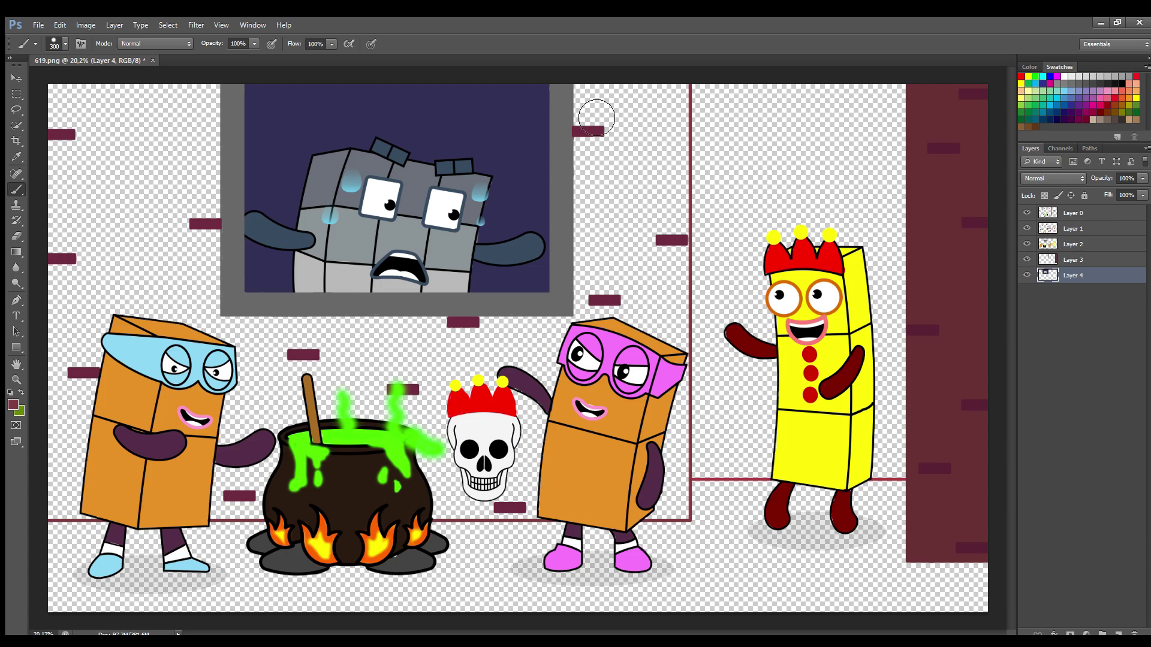
{"action": "mouse_move", "coordinate": [596, 115]}
{"action": "left_mouse_down"}
{"action": "mouse_move", "coordinate": [616, 146]}
{"action": "mouse_move", "coordinate": [614, 111]}
{"action": "mouse_move", "coordinate": [685, 106]}
{"action": "mouse_move", "coordinate": [676, 387]}
{"action": "mouse_move", "coordinate": [687, 331]}
{"action": "mouse_move", "coordinate": [688, 519]}
{"action": "mouse_move", "coordinate": [649, 519]}
{"action": "left_mouse_up"}
{"action": "key", "text": "bracketleft"}
{"action": "key", "text": "bracketleft"}
{"action": "key", "text": "bracketright"}
{"action": "key", "text": "bracketright"}
{"action": "key", "text": "bracketright"}
{"action": "key", "text": "bracketright"}
{"action": "mouse_move", "coordinate": [560, 517]}
{"action": "left_mouse_down"}
{"action": "mouse_move", "coordinate": [495, 522]}
{"action": "mouse_move", "coordinate": [479, 504]}
{"action": "mouse_move", "coordinate": [508, 517]}
{"action": "mouse_move", "coordinate": [469, 499]}
{"action": "mouse_move", "coordinate": [442, 461]}
{"action": "mouse_move", "coordinate": [338, 431]}
{"action": "mouse_move", "coordinate": [291, 455]}
{"action": "mouse_move", "coordinate": [274, 517]}
{"action": "mouse_move", "coordinate": [225, 521]}
{"action": "mouse_move", "coordinate": [253, 517]}
{"action": "mouse_move", "coordinate": [231, 486]}
{"action": "mouse_move", "coordinate": [254, 372]}
{"action": "mouse_move", "coordinate": [116, 382]}
{"action": "mouse_move", "coordinate": [97, 511]}
{"action": "mouse_move", "coordinate": [105, 517]}
{"action": "mouse_move", "coordinate": [66, 516]}
{"action": "mouse_move", "coordinate": [97, 513]}
{"action": "mouse_move", "coordinate": [97, 159]}
{"action": "mouse_move", "coordinate": [214, 130]}
{"action": "mouse_move", "coordinate": [213, 298]}
{"action": "mouse_move", "coordinate": [226, 273]}
{"action": "mouse_move", "coordinate": [166, 193]}
{"action": "mouse_move", "coordinate": [175, 377]}
{"action": "mouse_move", "coordinate": [425, 375]}
{"action": "mouse_move", "coordinate": [637, 336]}
{"action": "mouse_move", "coordinate": [644, 154]}
{"action": "mouse_move", "coordinate": [638, 399]}
{"action": "mouse_move", "coordinate": [278, 452]}
{"action": "mouse_move", "coordinate": [527, 474]}
{"action": "left_mouse_up"}
{"action": "key", "text": "ctrl+z"}
{"action": "key", "text": "bracketright"}
{"action": "key", "text": "bracketright"}
{"action": "key", "text": "bracketright"}
Add a new layer beneath Layer 4 and fill the wall behind the yellow character with crimson using a 600 px brush
{"action": "left_click", "coordinate": [1118, 634]}
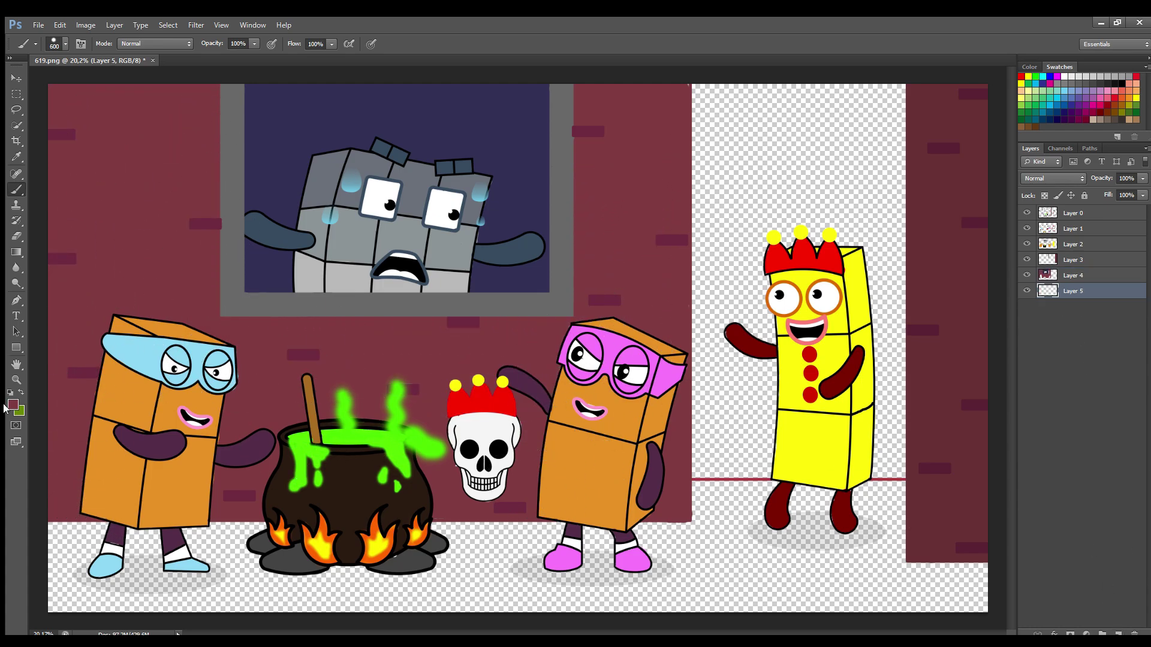
{"action": "left_click", "coordinate": [722, 479], "text": "alt"}
{"action": "mouse_move", "coordinate": [775, 311]}
{"action": "left_mouse_down"}
{"action": "mouse_move", "coordinate": [732, 475]}
{"action": "mouse_move", "coordinate": [926, 474]}
{"action": "mouse_move", "coordinate": [940, 396]}
{"action": "mouse_move", "coordinate": [870, 134]}
{"action": "mouse_move", "coordinate": [770, 423]}
{"action": "mouse_move", "coordinate": [825, 167]}
{"action": "mouse_move", "coordinate": [870, 395]}
{"action": "mouse_move", "coordinate": [863, 419]}
{"action": "left_mouse_up"}
Fill the whole floor with gray on Layer 5 and brush soft gray shading across it with a 600 px brush
{"action": "key", "text": "i"}
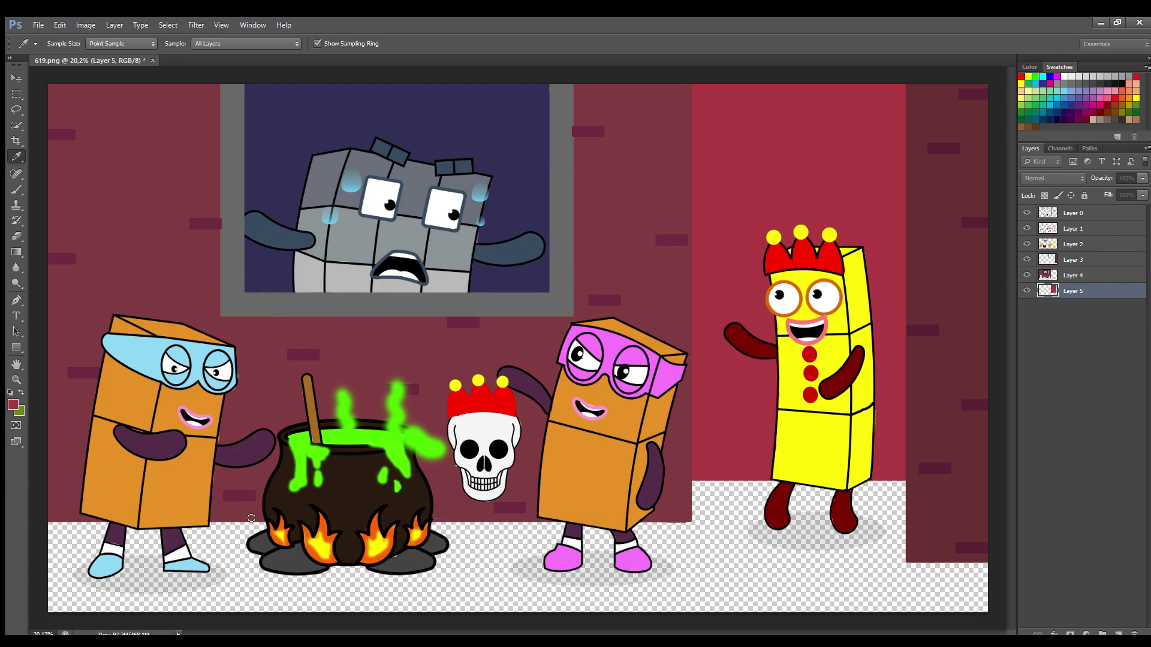
{"action": "left_click_drag", "start_coordinate": [251, 518], "coordinate": [102, 593]}
{"action": "key", "text": "b"}
{"action": "mouse_move", "coordinate": [193, 577]}
{"action": "left_mouse_down"}
{"action": "mouse_move", "coordinate": [381, 599]}
{"action": "mouse_move", "coordinate": [983, 593]}
{"action": "mouse_move", "coordinate": [925, 546]}
{"action": "mouse_move", "coordinate": [839, 540]}
{"action": "mouse_move", "coordinate": [466, 587]}
{"action": "mouse_move", "coordinate": [599, 557]}
{"action": "left_mouse_up"}
{"action": "key", "text": "i"}
{"action": "key", "text": "b"}
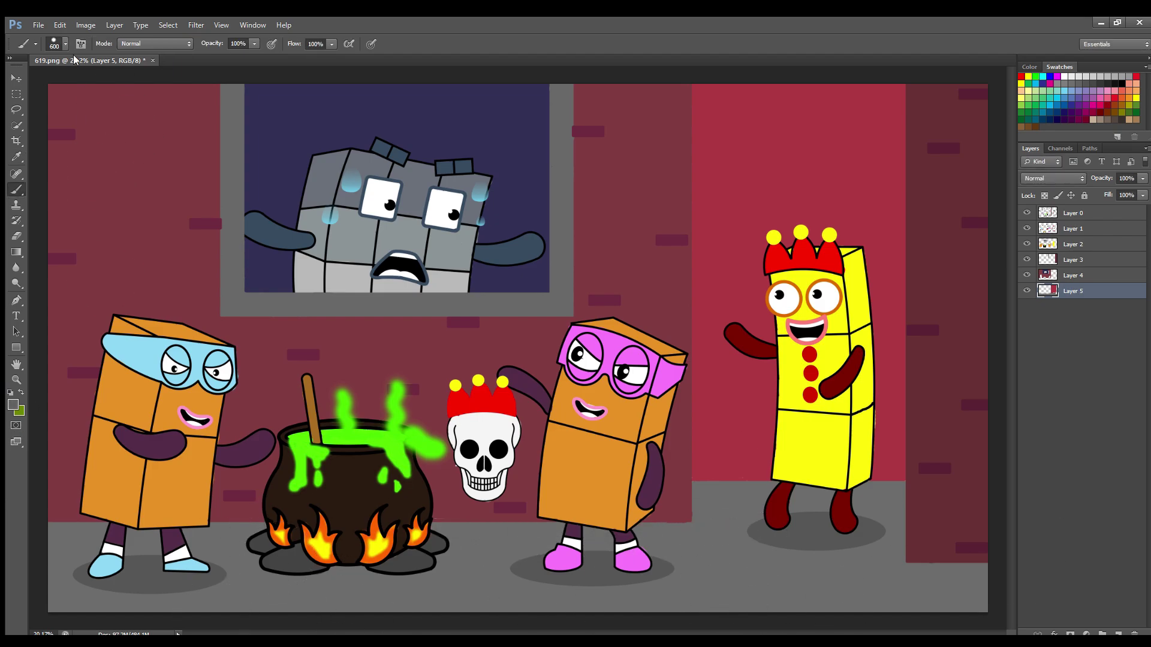
{"action": "mouse_move", "coordinate": [182, 591]}
{"action": "left_mouse_down"}
{"action": "mouse_move", "coordinate": [778, 552]}
{"action": "mouse_move", "coordinate": [976, 579]}
{"action": "left_mouse_up"}
Paint three soft glowing white stars in the framed night sky on Layer 0, ending with a 250 px brush
{"action": "left_click", "coordinate": [211, 377], "text": "alt"}
{"action": "left_click", "coordinate": [1079, 214]}
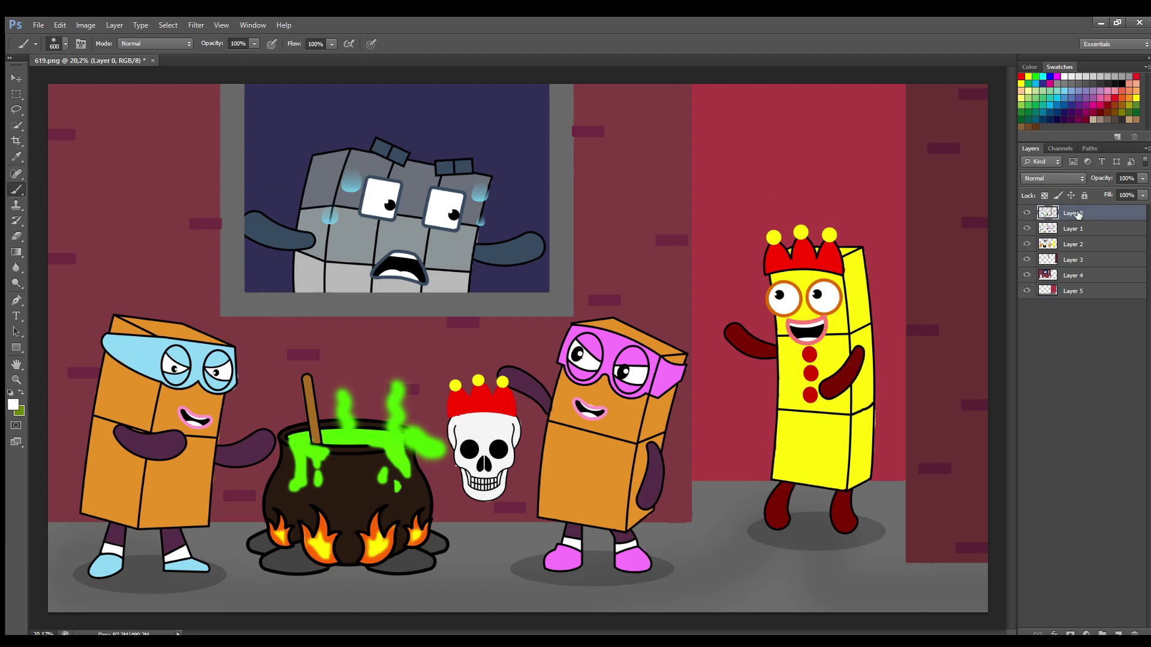
{"action": "key", "text": "bracketleft"}
{"action": "key", "text": "bracketleft"}
{"action": "key", "text": "bracketleft"}
{"action": "key", "text": "bracketleft"}
{"action": "left_click", "coordinate": [264, 102]}
{"action": "key", "text": "bracketleft"}
{"action": "key", "text": "bracketleft"}
{"action": "key", "text": "bracketleft"}
{"action": "left_click", "coordinate": [515, 139]}
{"action": "left_click", "coordinate": [394, 118]}
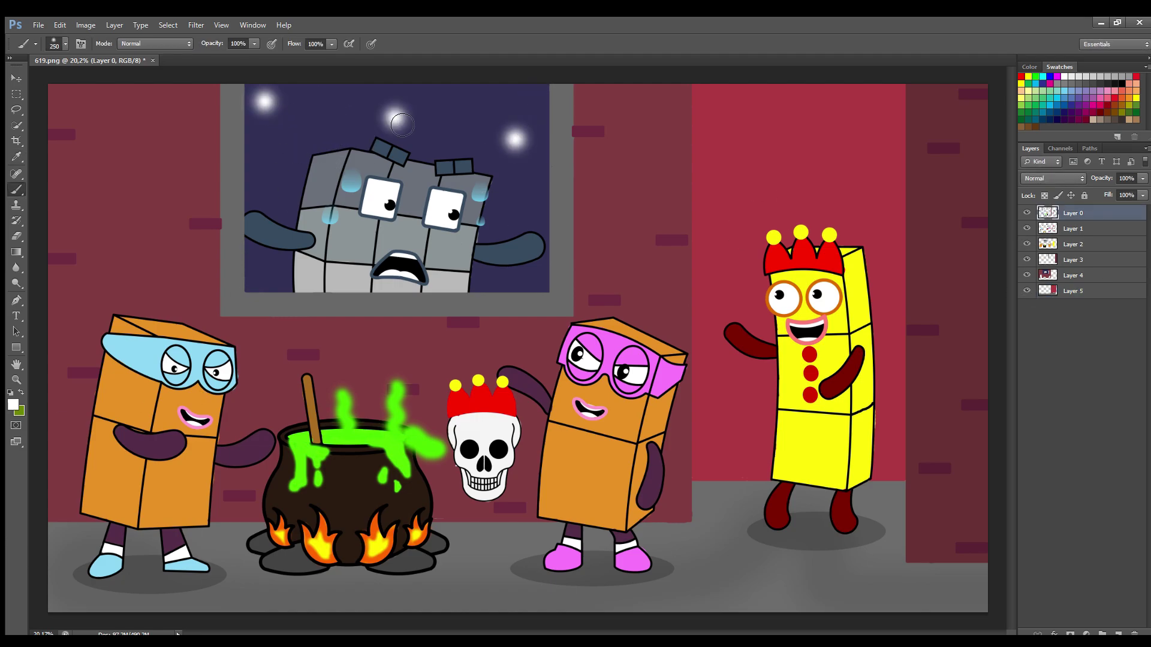
Scatter more soft white stars along the upper part of the framed night sky, reducing the brush to 175 px
{"action": "left_click", "coordinate": [448, 91]}
{"action": "left_click", "coordinate": [334, 88]}
{"action": "left_click", "coordinate": [339, 117]}
{"action": "left_click", "coordinate": [390, 90]}
{"action": "left_click", "coordinate": [453, 120]}
{"action": "left_click", "coordinate": [497, 86]}
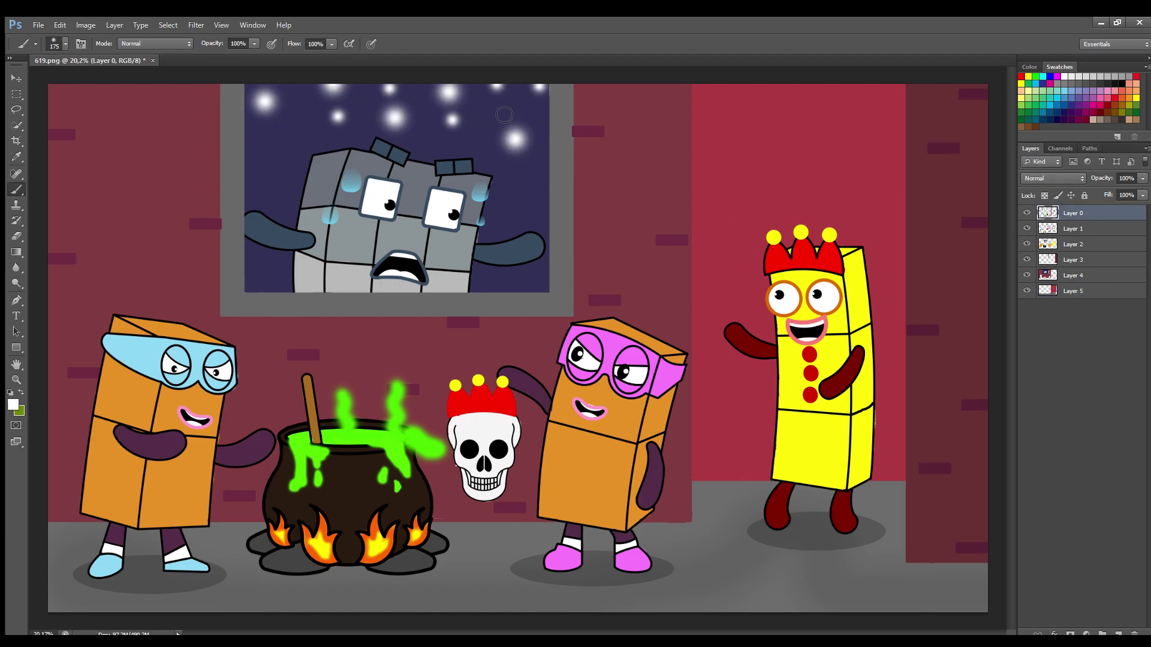